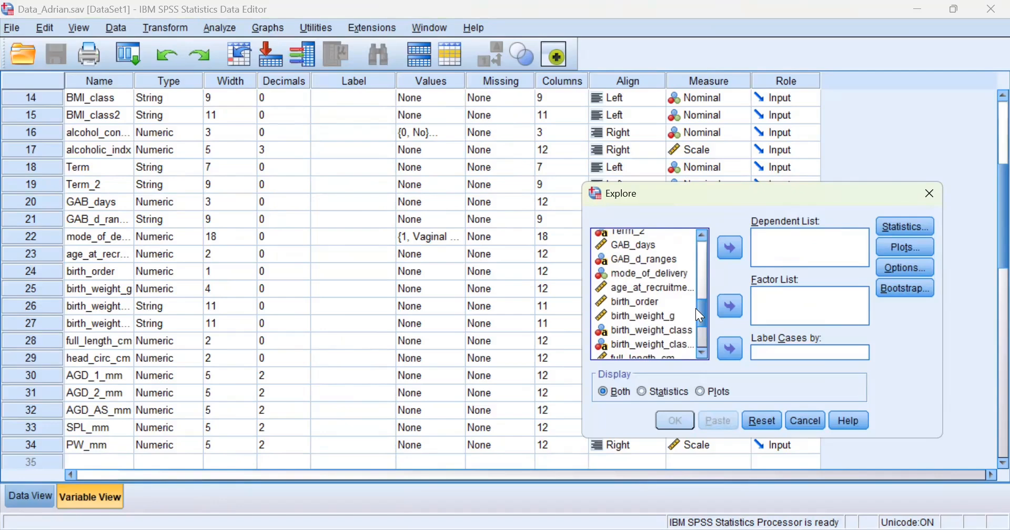
# Scroll up from the Word assignment objectives back to the SPSS Explore dialog.
pyautogui.scroll(1, 696, 309)
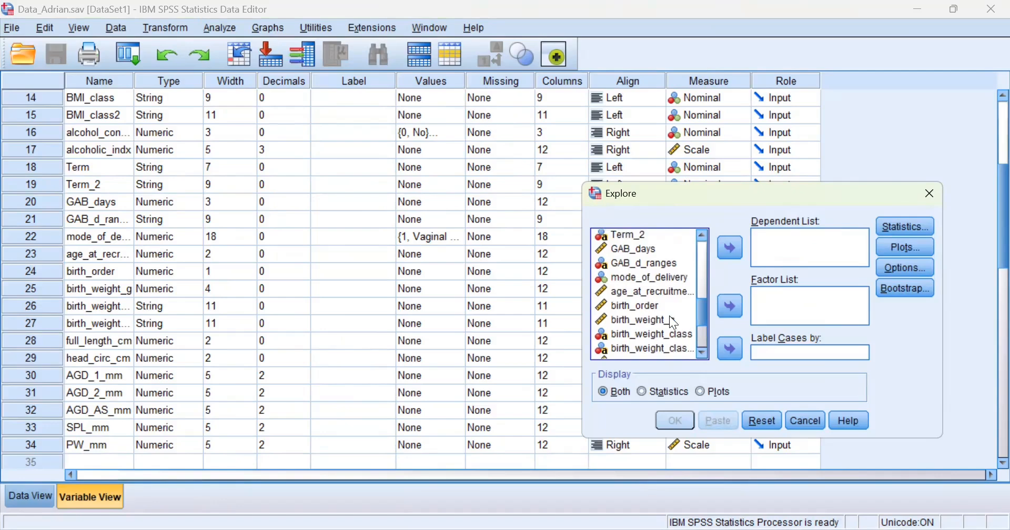
# Put birth_weight_g in Explore's Dependent List and add Outliers to the 95% descriptives statistics.
pyautogui.click(669, 318)
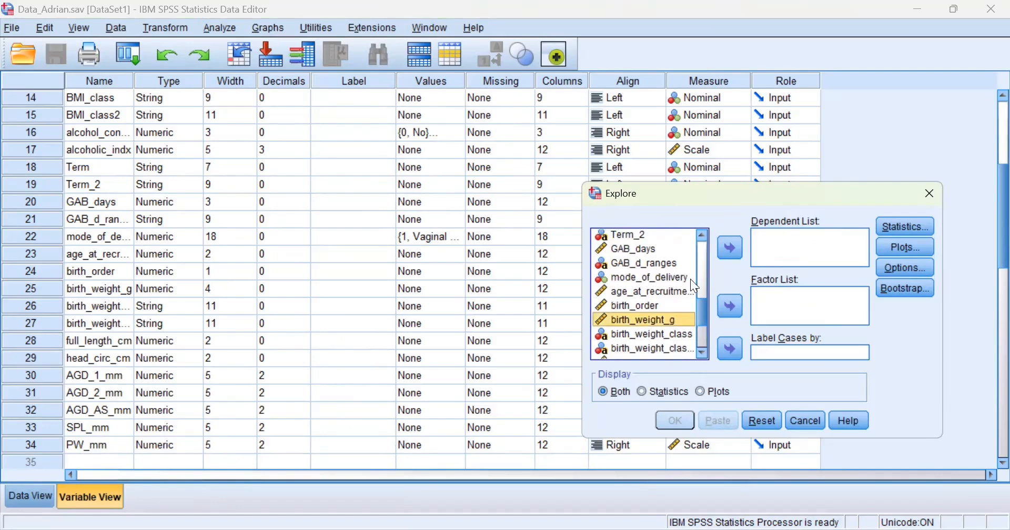
pyautogui.click(728, 254)
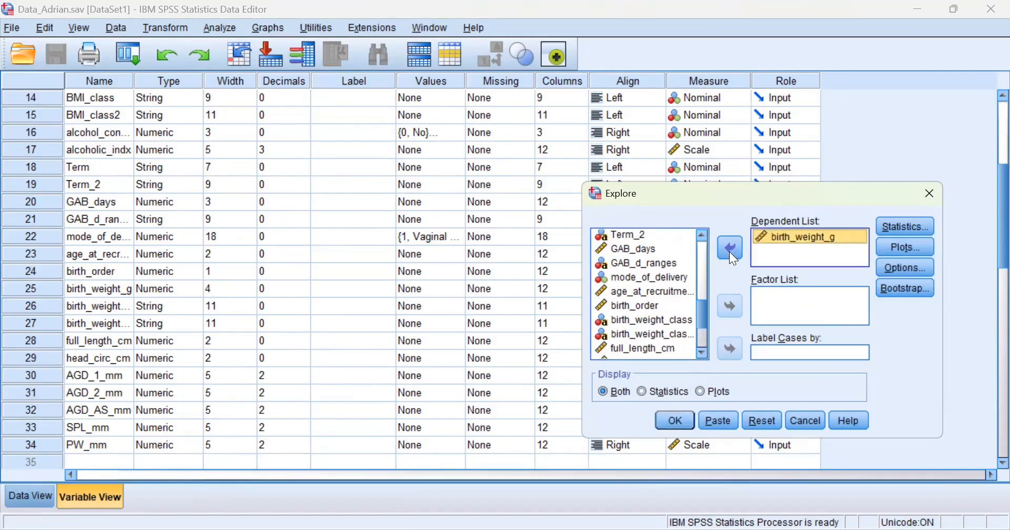
pyautogui.click(887, 232)
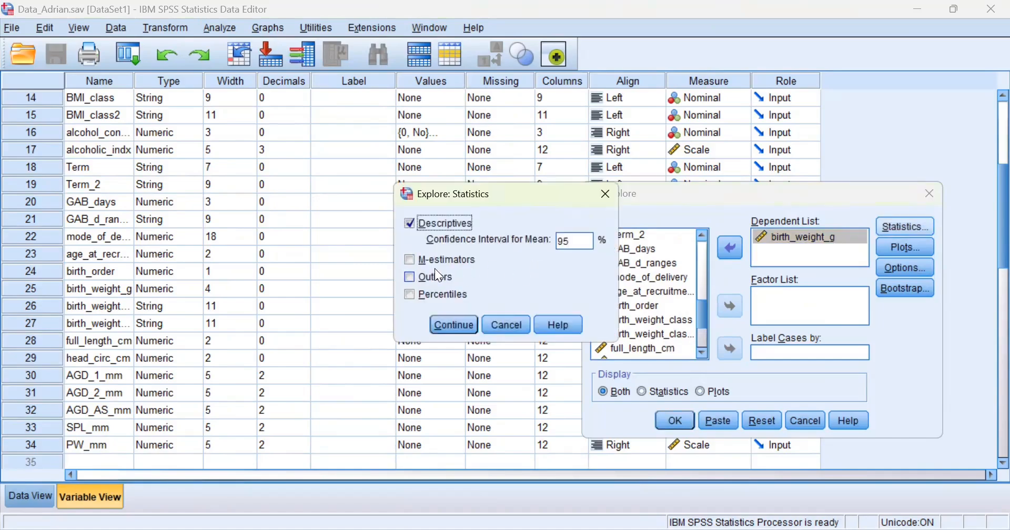
pyautogui.click(436, 277)
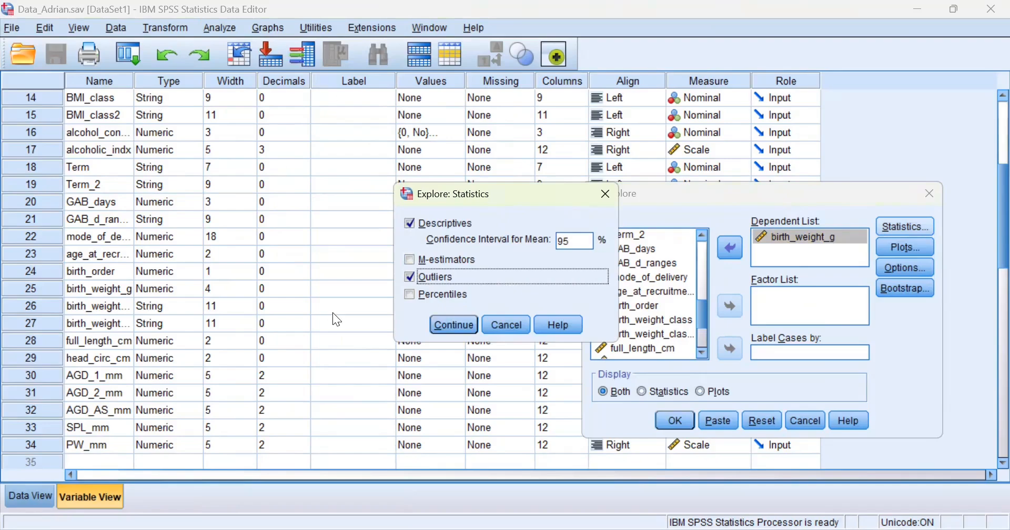
pyautogui.click(449, 328)
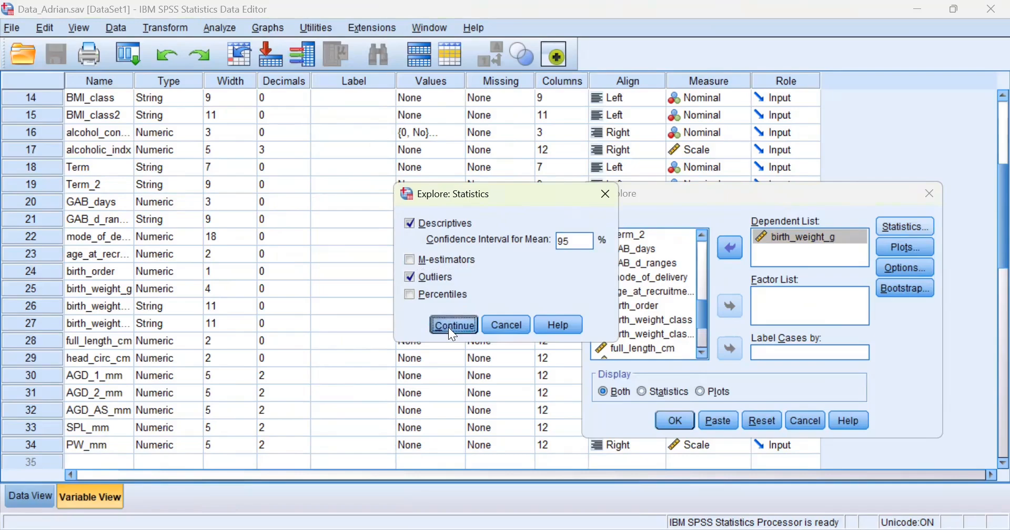
# Swap stem-and-leaf for a histogram and normality plots with tests, then run Explore.
pyautogui.click(907, 248)
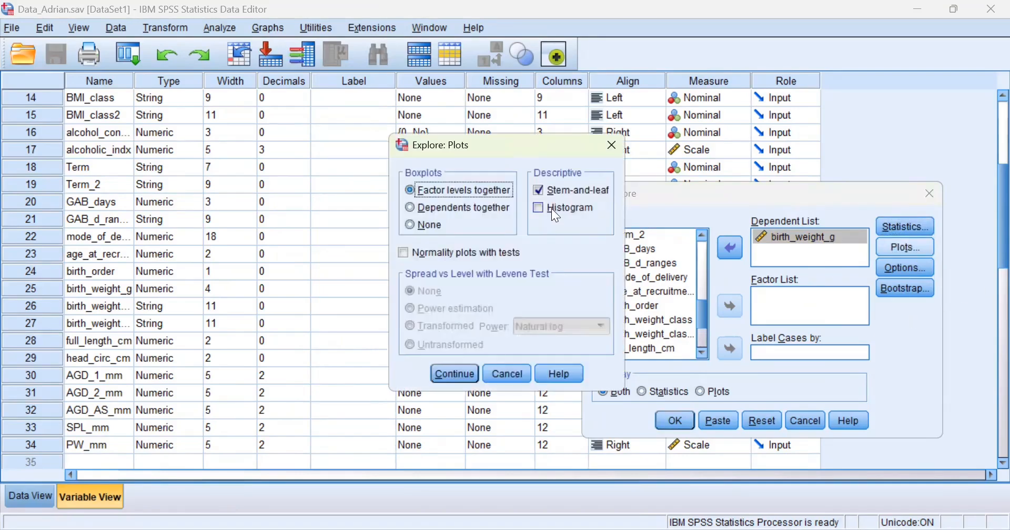
pyautogui.click(540, 192)
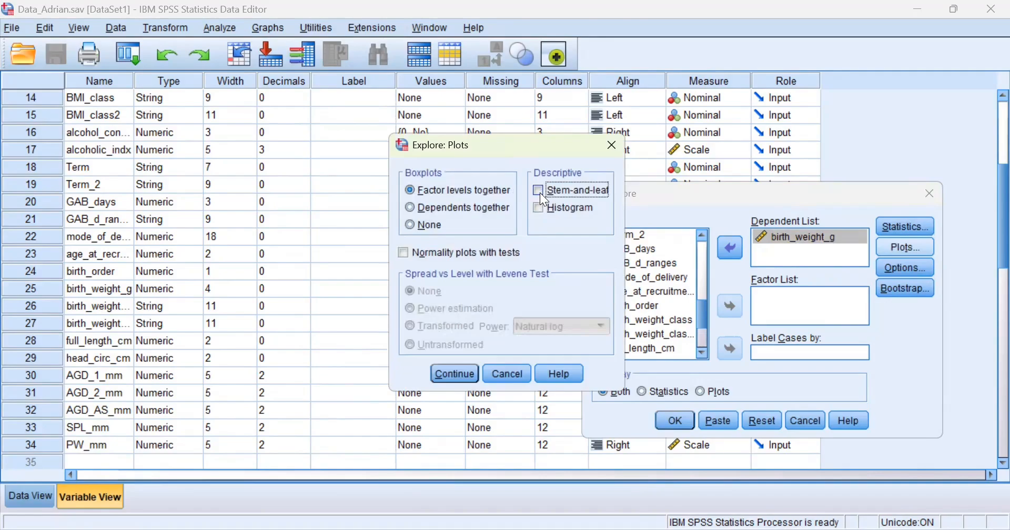
pyautogui.click(542, 211)
pyautogui.click(406, 253)
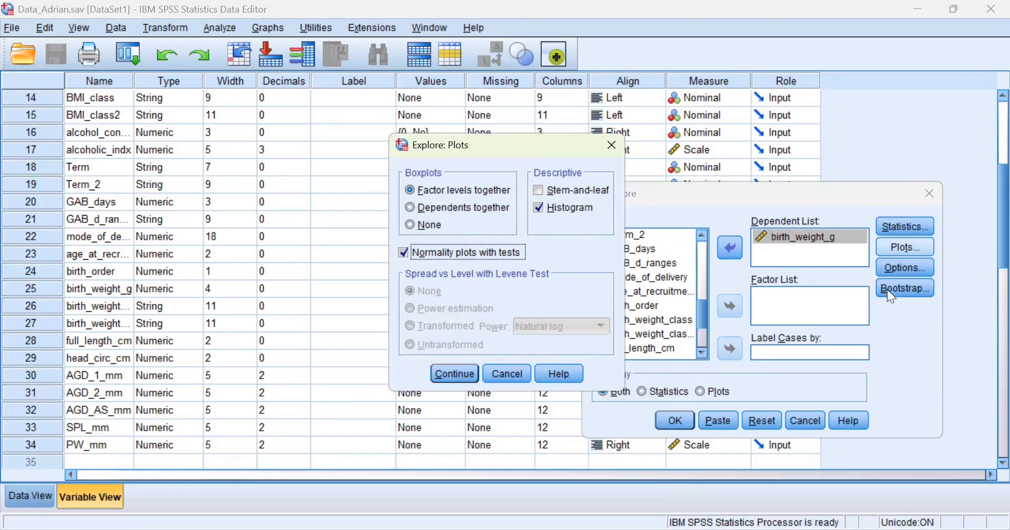
pyautogui.click(469, 370)
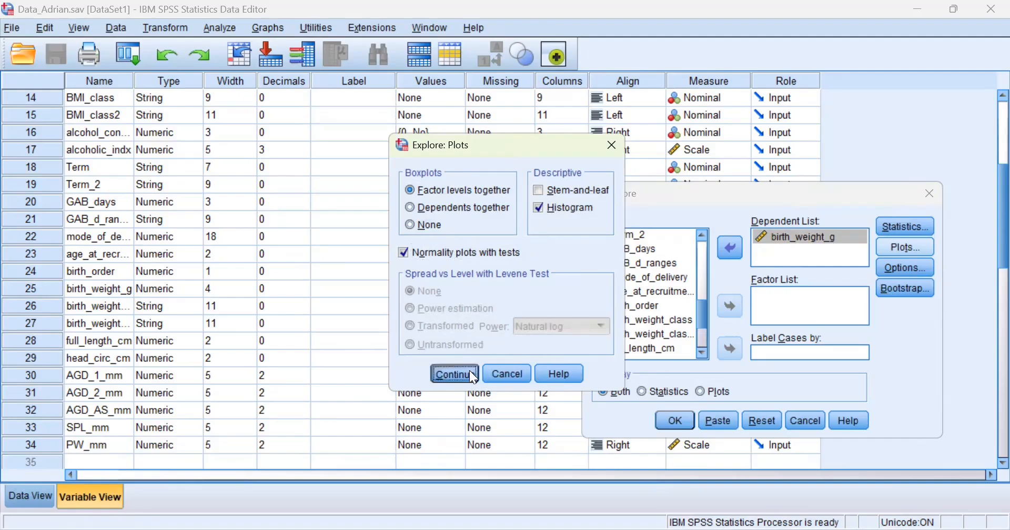
pyautogui.click(676, 422)
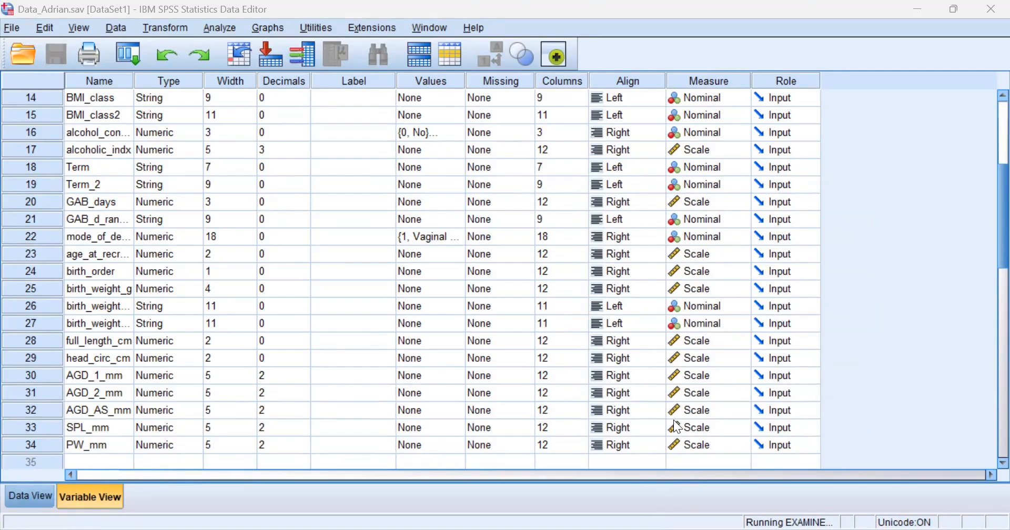
pyautogui.scroll(-5, 628, 330)
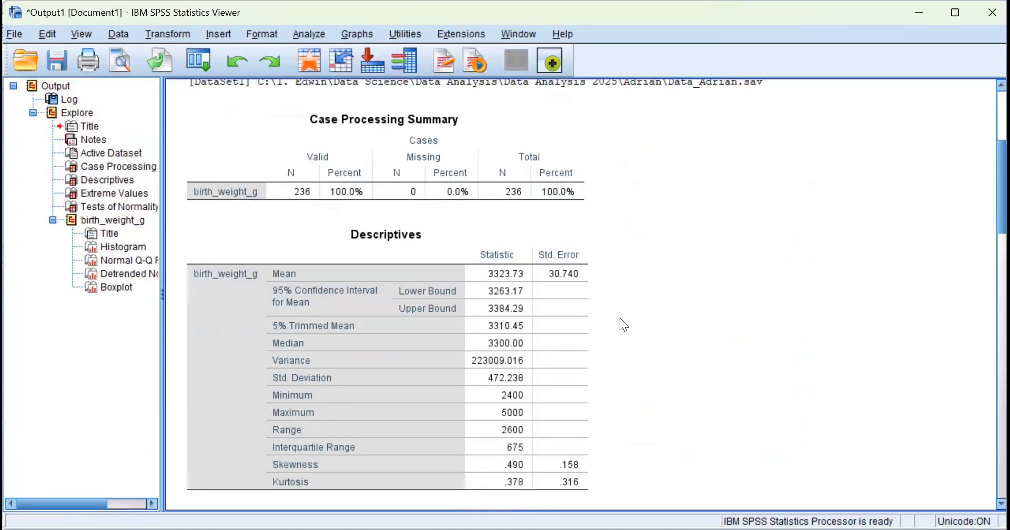
pyautogui.scroll(-10, 637, 297)
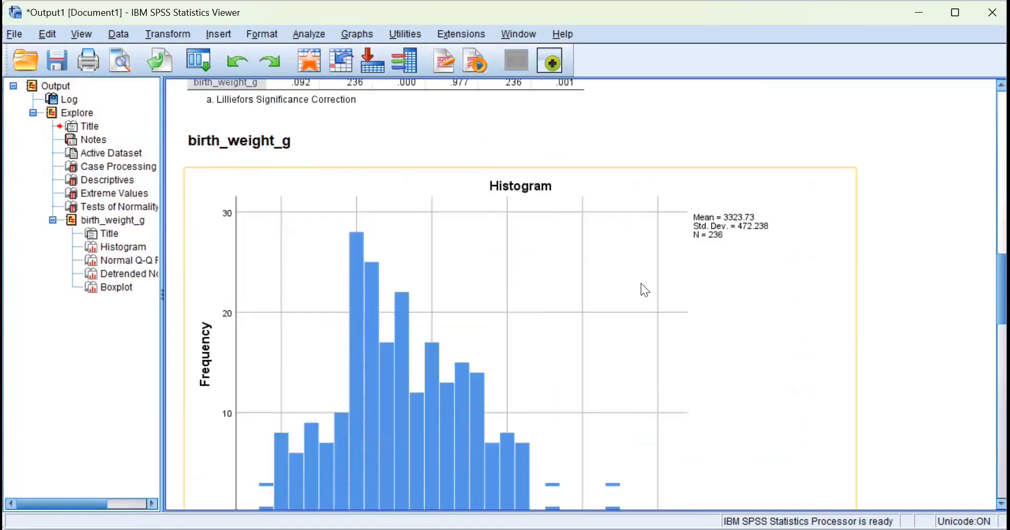
pyautogui.scroll(-12, 639, 277)
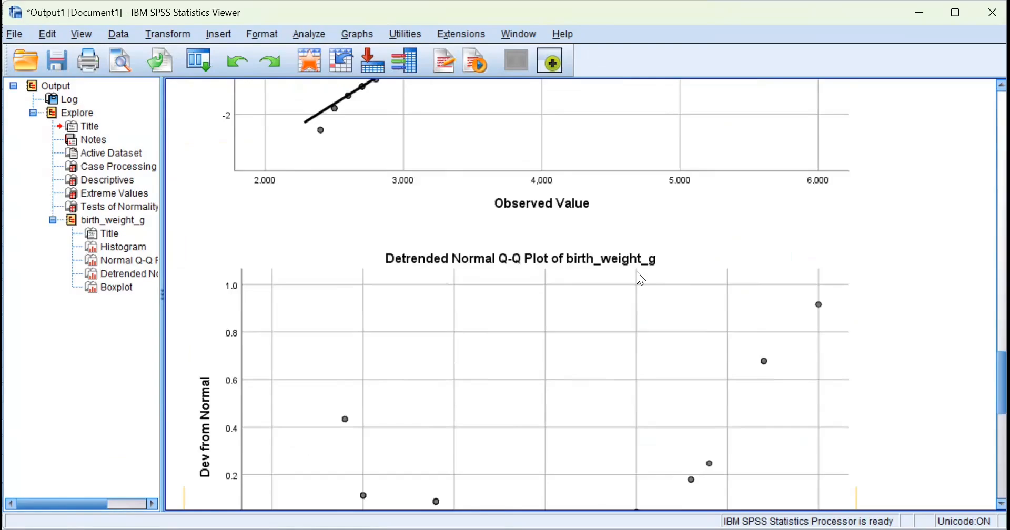
pyautogui.scroll(-8, 635, 277)
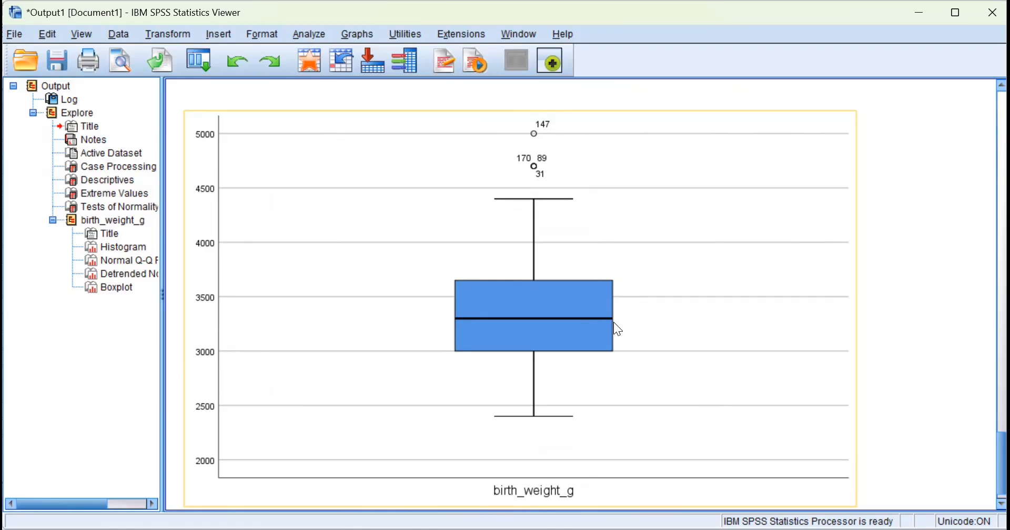
pyautogui.scroll(5, 614, 322)
pyautogui.scroll(15, 519, 353)
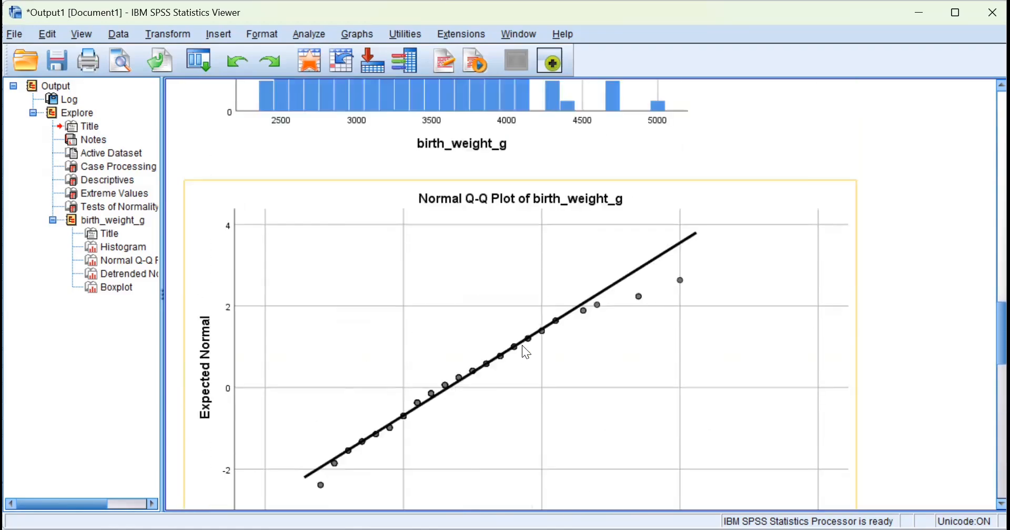
pyautogui.scroll(15, 525, 348)
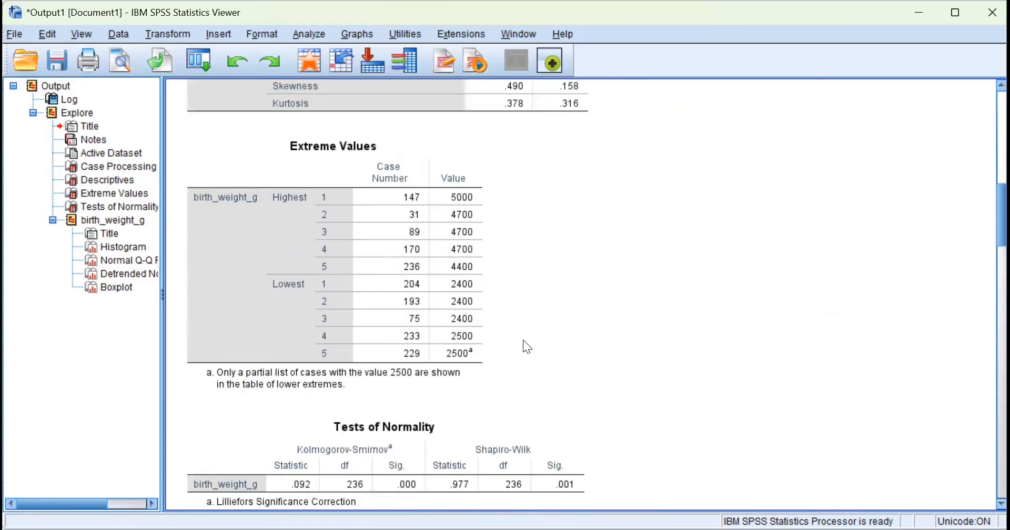
pyautogui.scroll(-3, 531, 342)
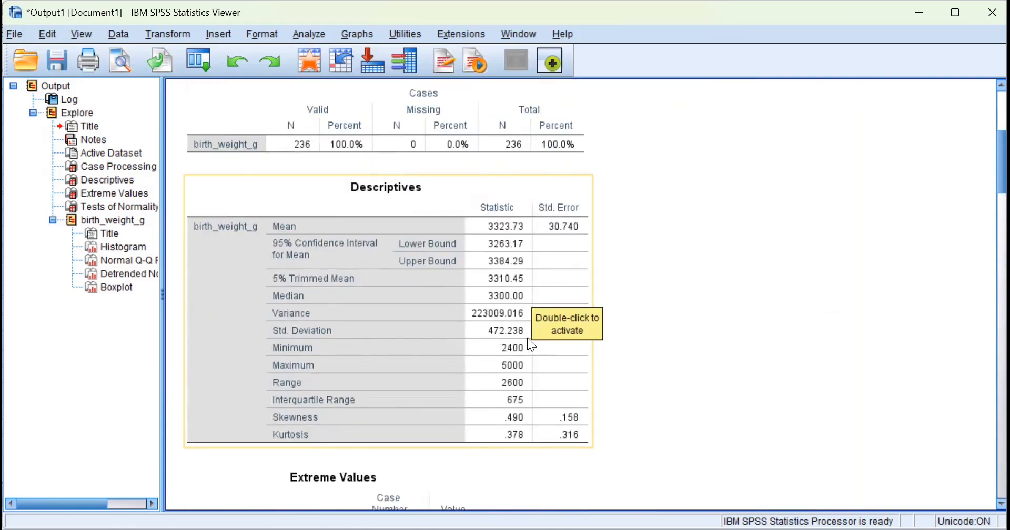
pyautogui.scroll(-3, 527, 339)
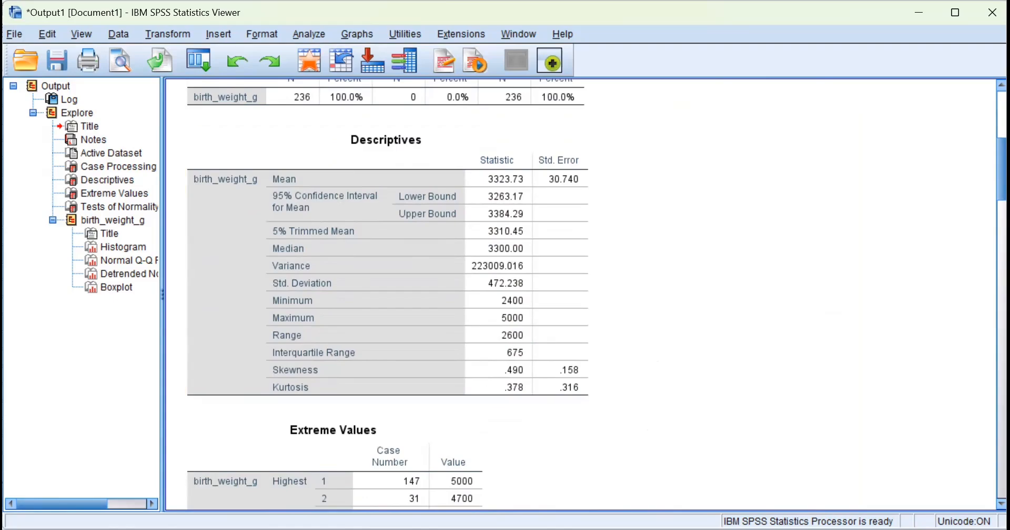
# Scroll through the Q-Q plots and boxplot flagging cases 147, 170, 89 and 31.
pyautogui.moveTo(1002, 169); pyautogui.dragTo(990, 468)
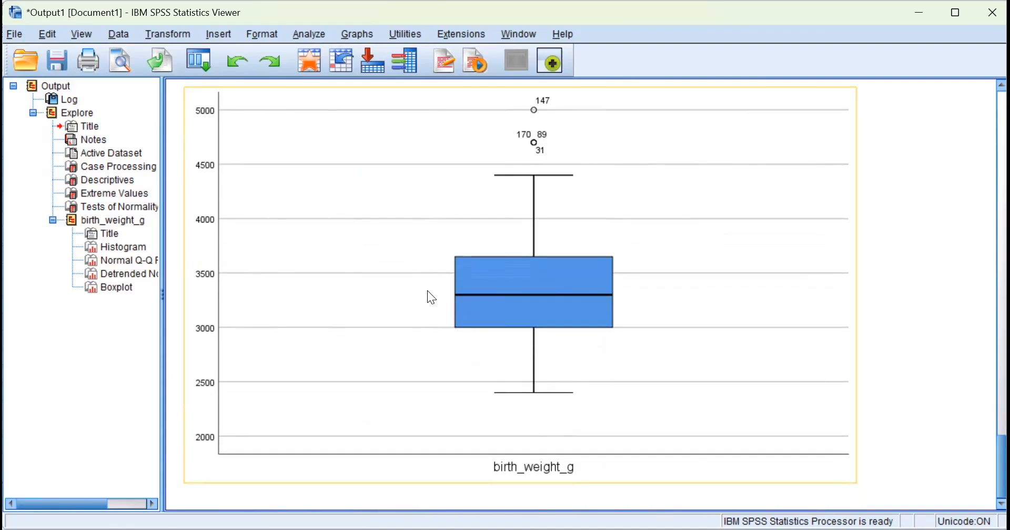
pyautogui.scroll(1, 427, 290)
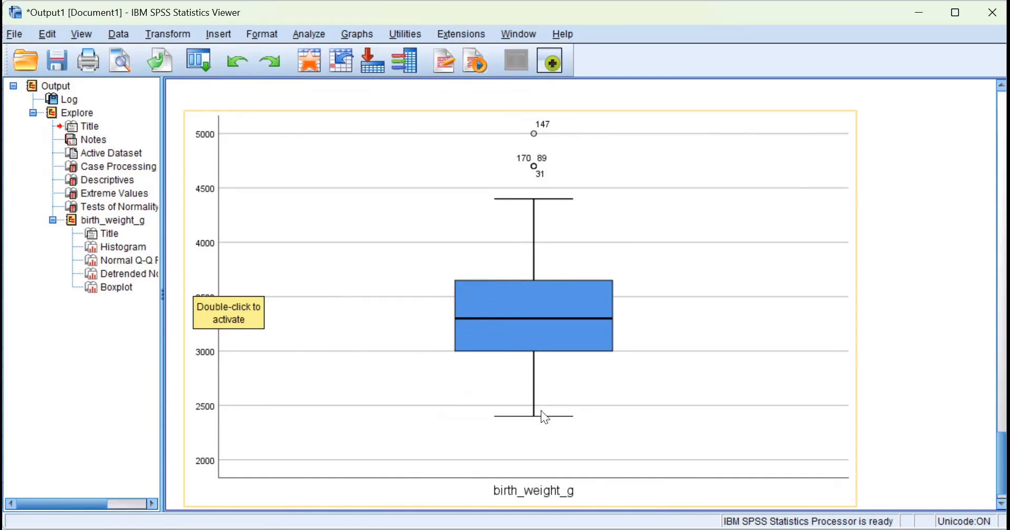
pyautogui.scroll(1, 525, 182)
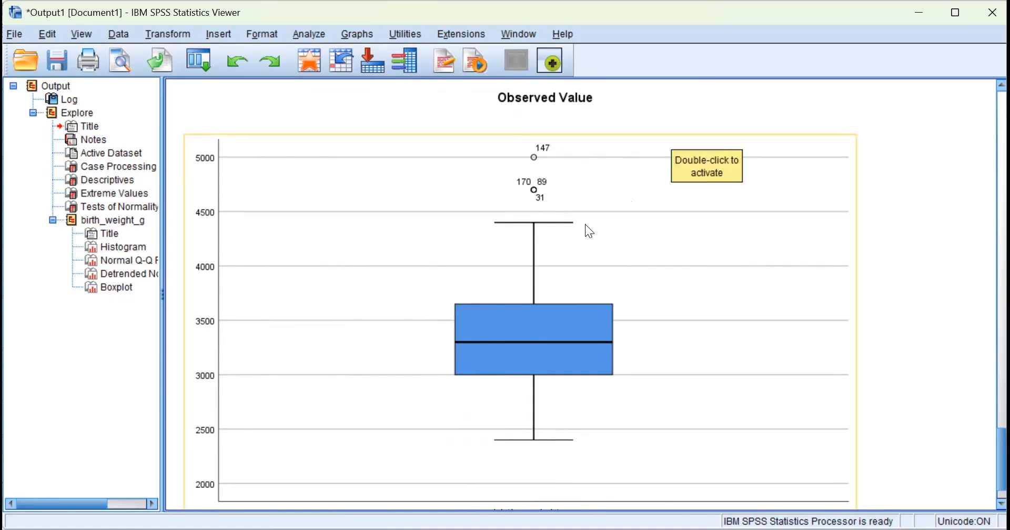
pyautogui.scroll(3, 585, 227)
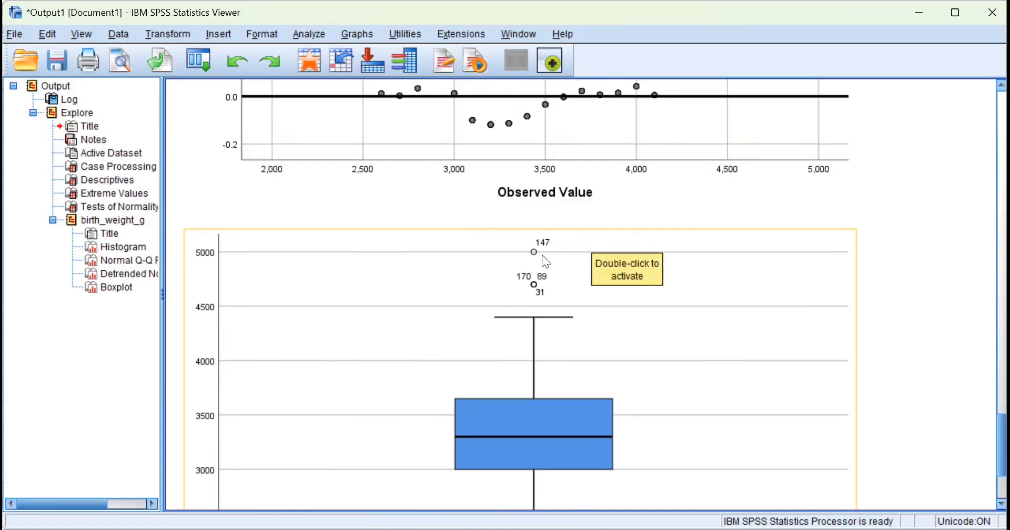
pyautogui.scroll(20, 545, 311)
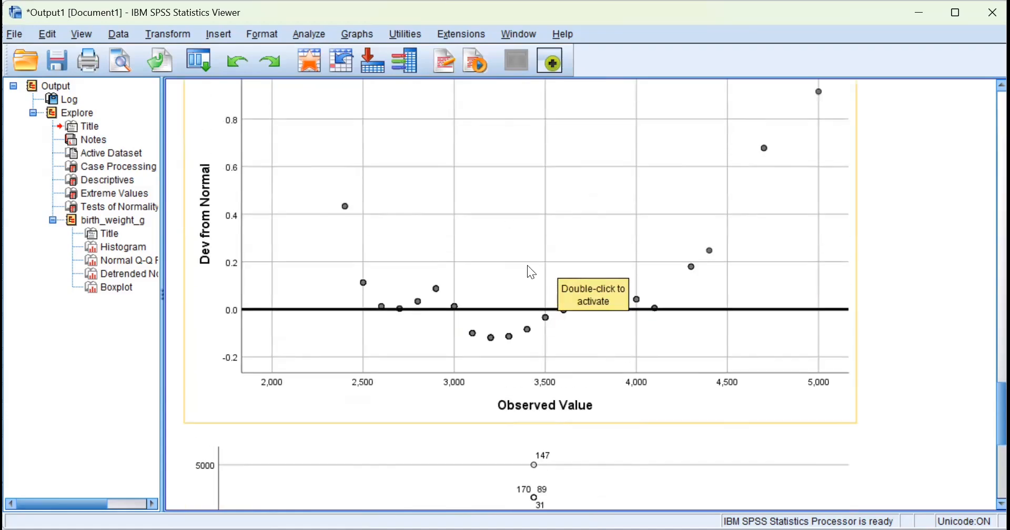
pyautogui.scroll(20, 531, 272)
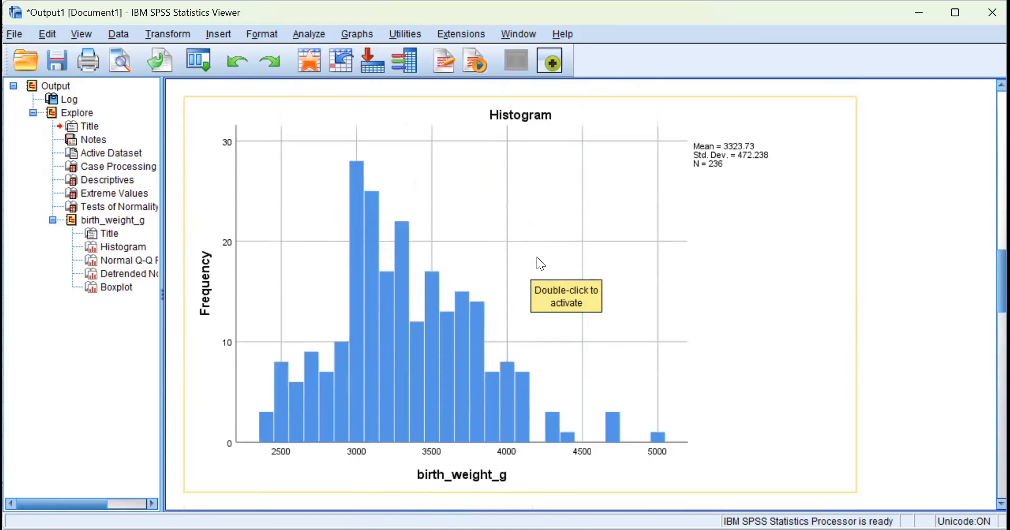
pyautogui.scroll(4, 540, 261)
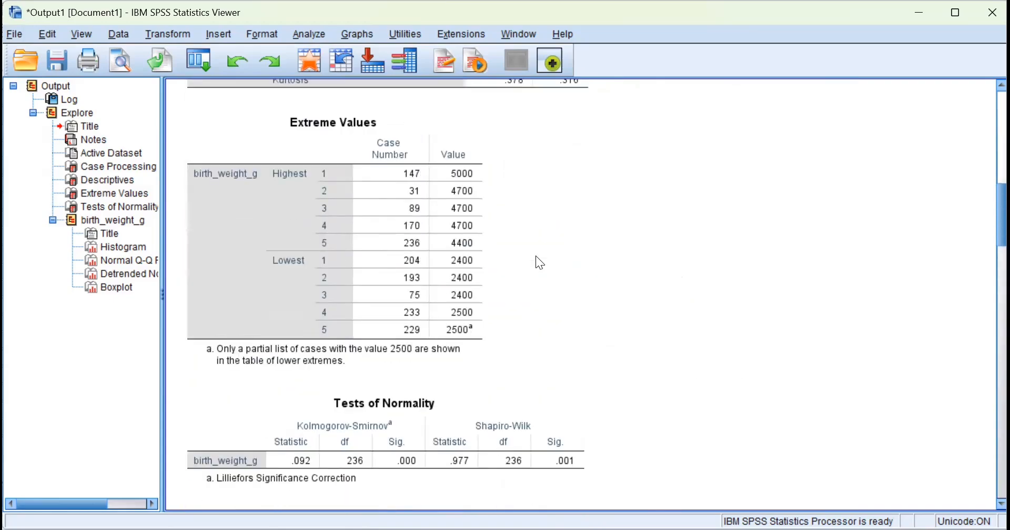
pyautogui.scroll(3, 537, 262)
# Select the Extreme Values table and scroll back up to the Descriptives table.
pyautogui.click(314, 288)
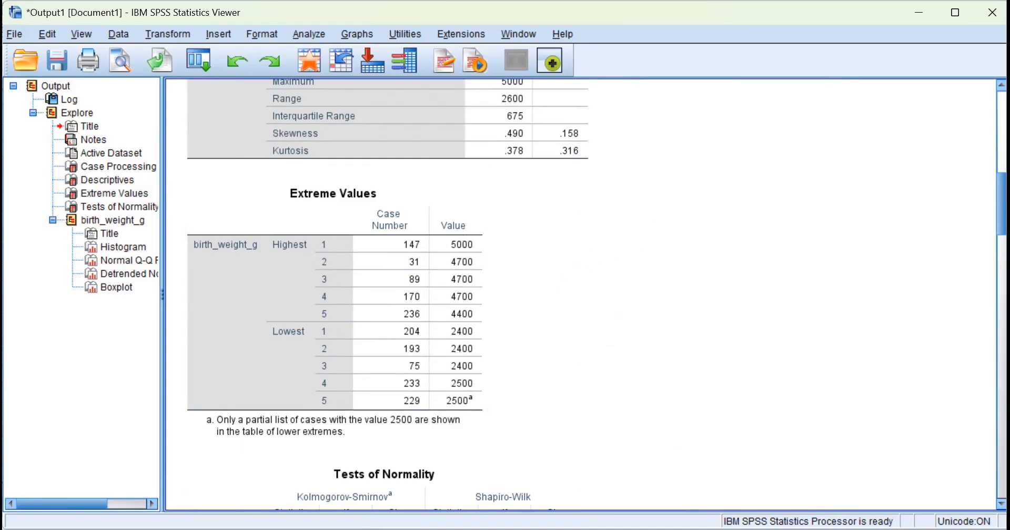
pyautogui.scroll(-20, 582, 295)
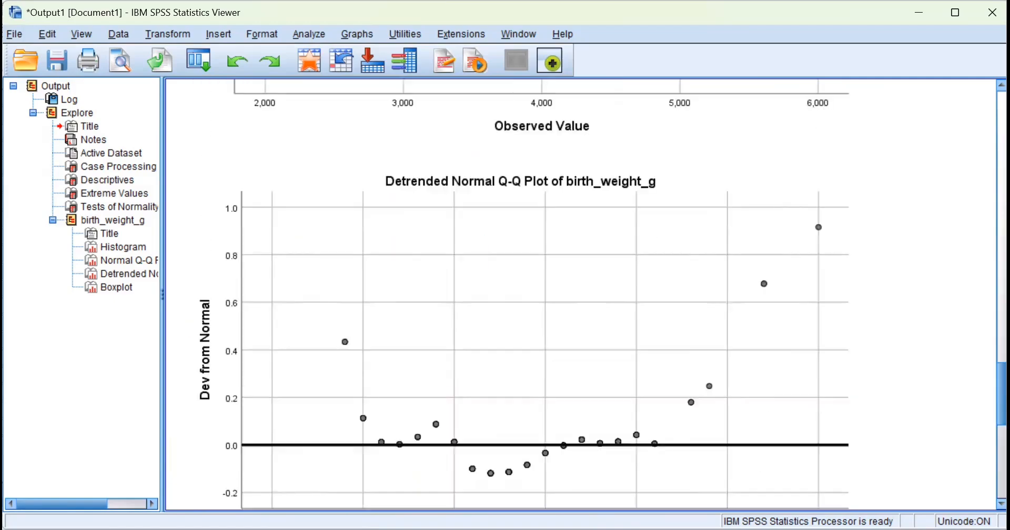
pyautogui.scroll(-5, 652, 253)
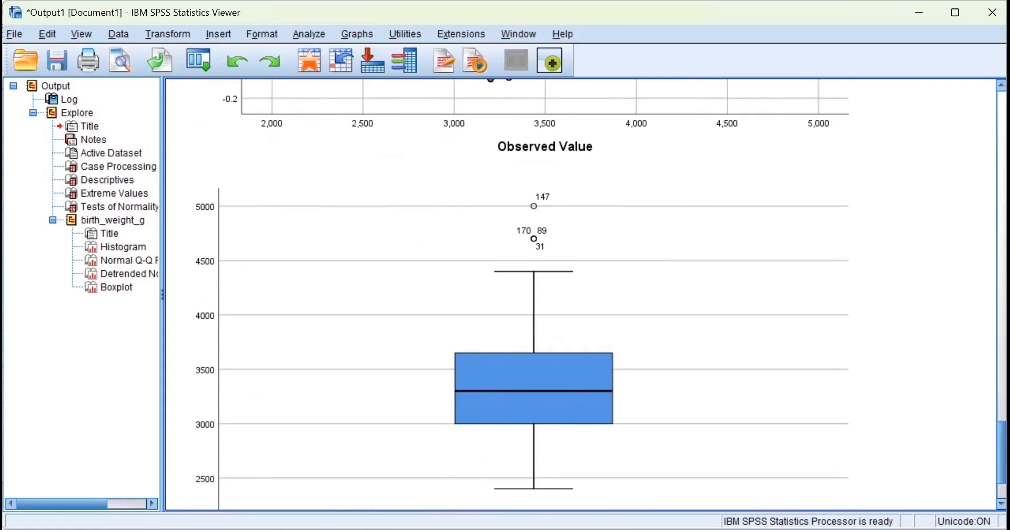
pyautogui.scroll(15, 1002, 452)
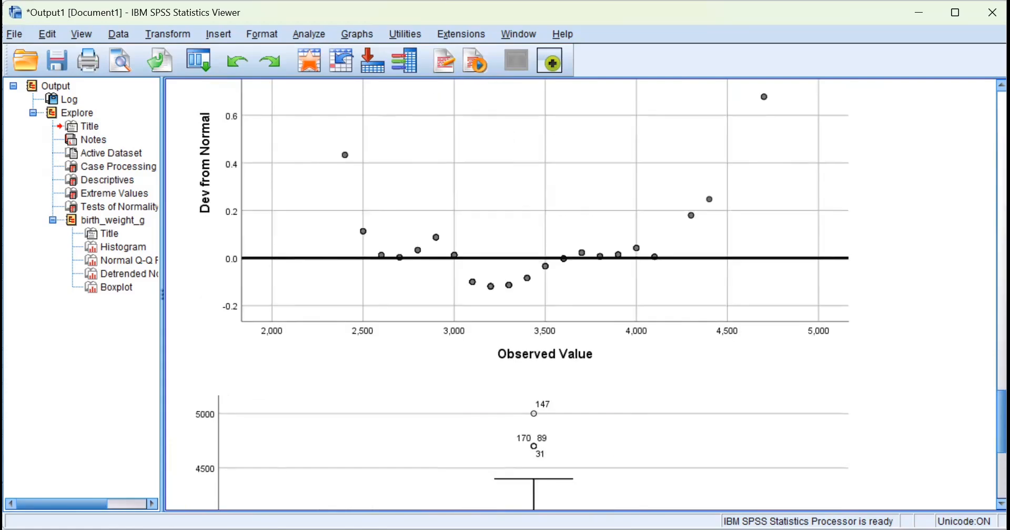
pyautogui.scroll(20, 1002, 452)
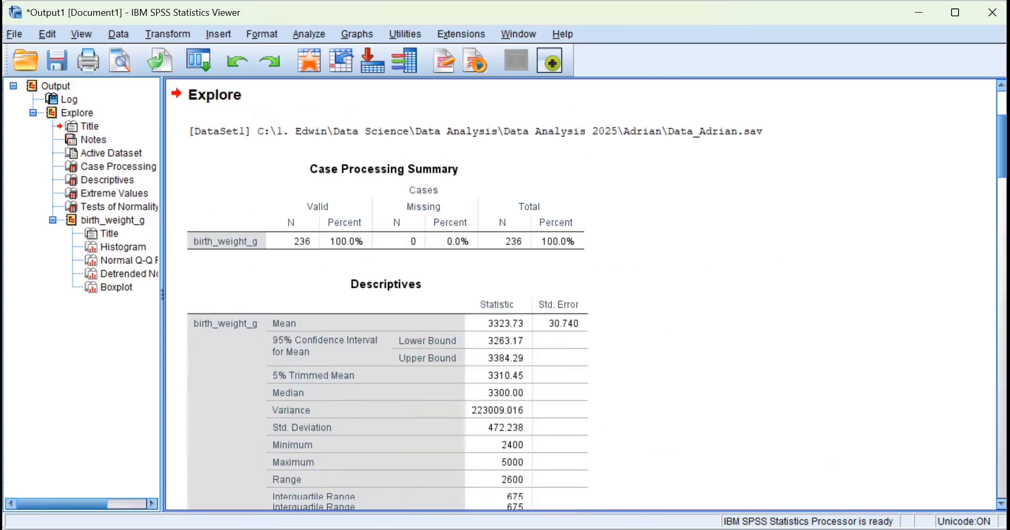
pyautogui.scroll(-5, 1001, 453)
pyautogui.scroll(6, 579, 295)
pyautogui.scroll(-4, 578, 295)
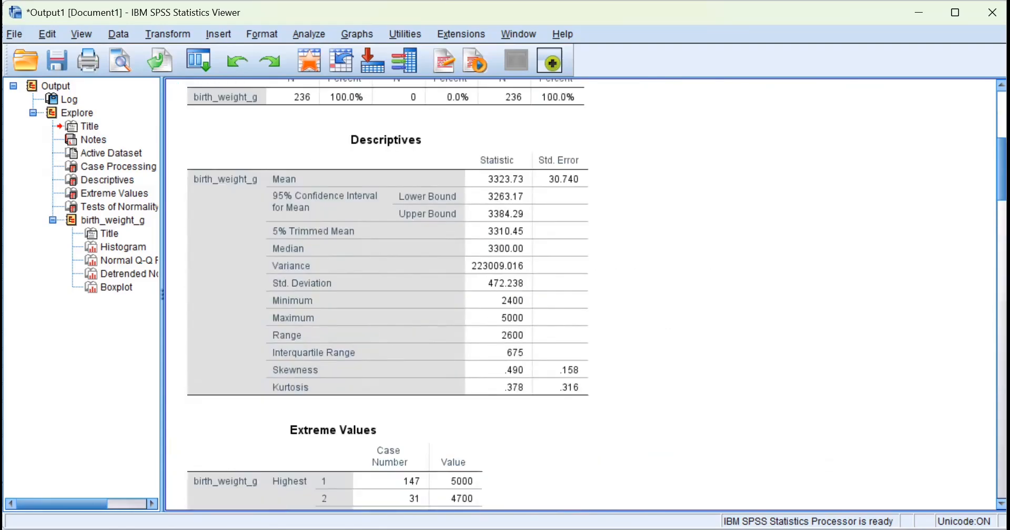
# Select the Descriptives table, scroll down to the histogram, then back up to the EXAMINE syntax.
pyautogui.click(205, 268)
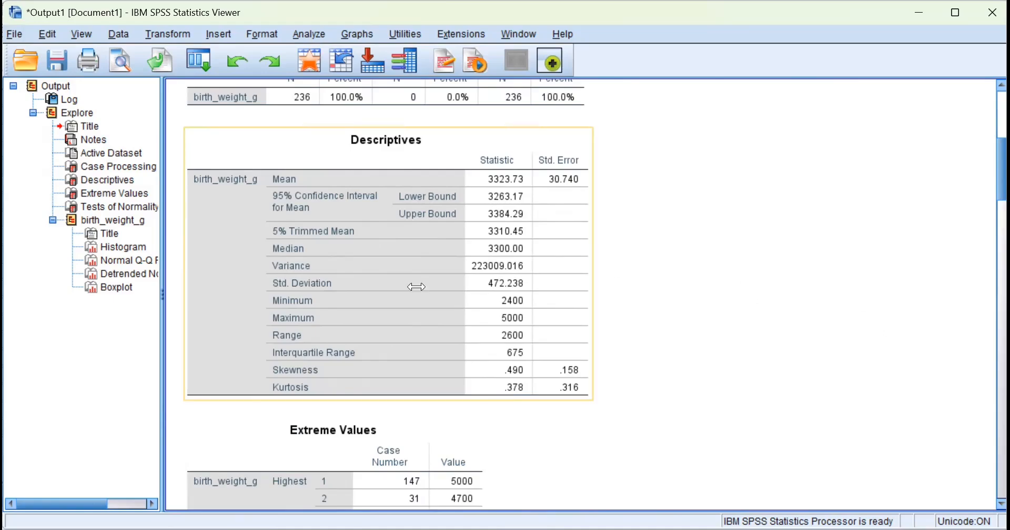
pyautogui.scroll(6, 417, 286)
pyautogui.scroll(-6, 418, 290)
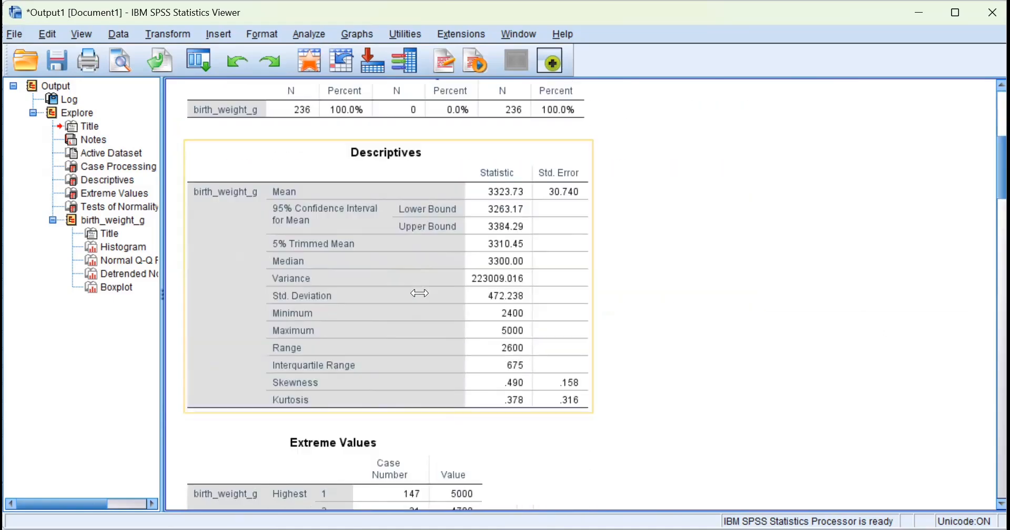
pyautogui.scroll(-10, 419, 294)
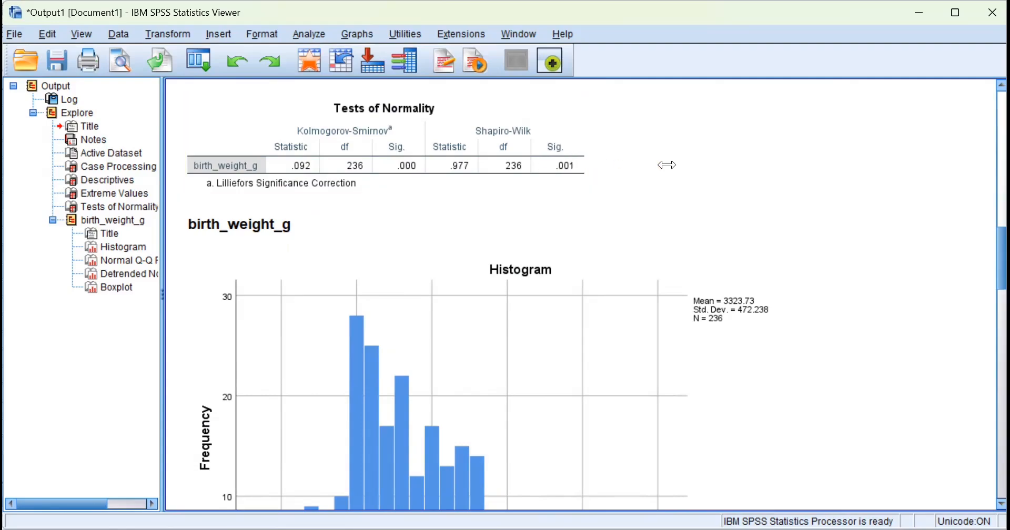
pyautogui.scroll(-3, 579, 245)
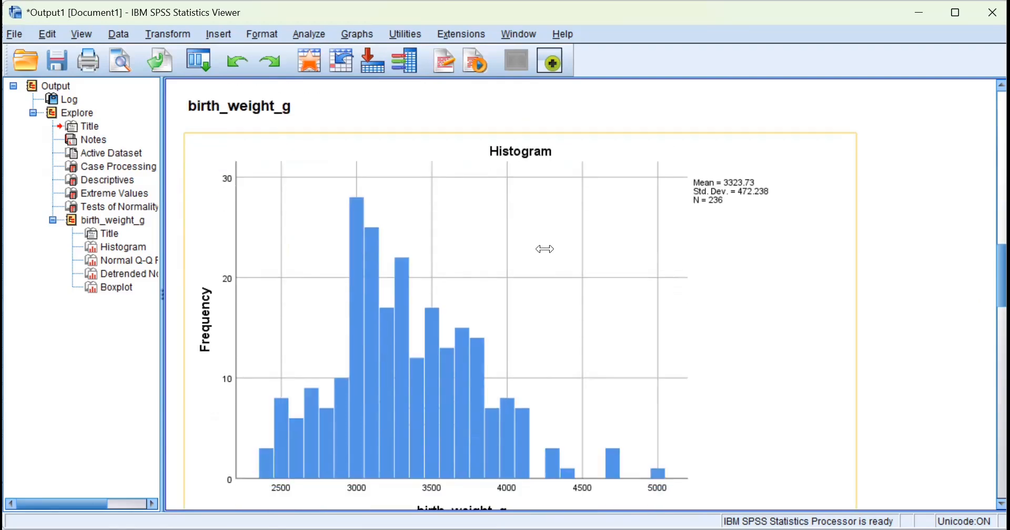
pyautogui.scroll(-2, 405, 334)
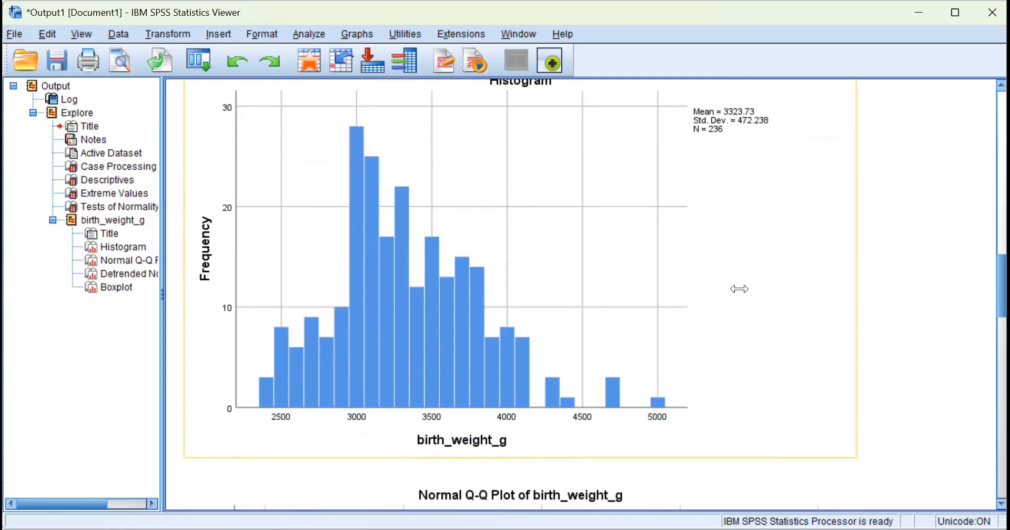
pyautogui.scroll(-3, 610, 297)
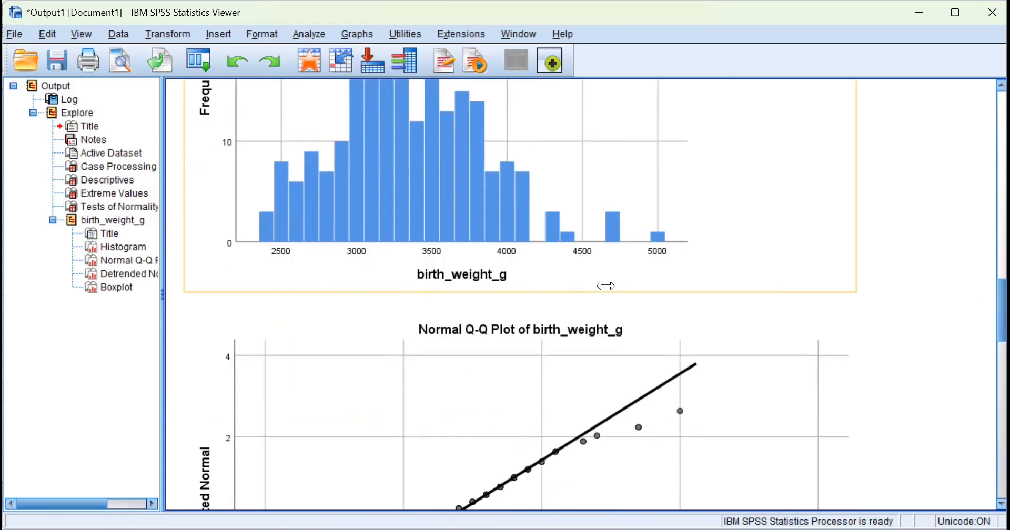
pyautogui.scroll(2, 602, 287)
pyautogui.scroll(15, 562, 231)
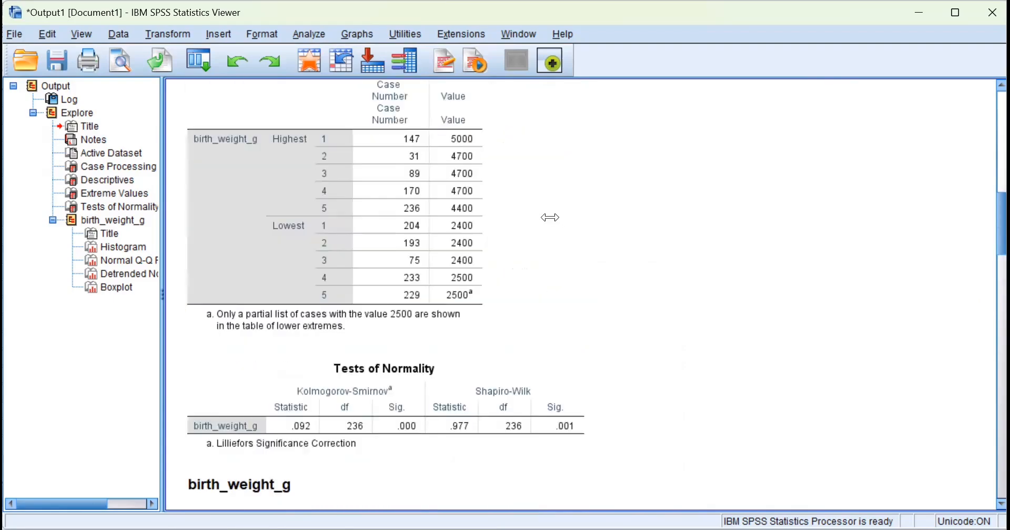
pyautogui.scroll(6, 535, 203)
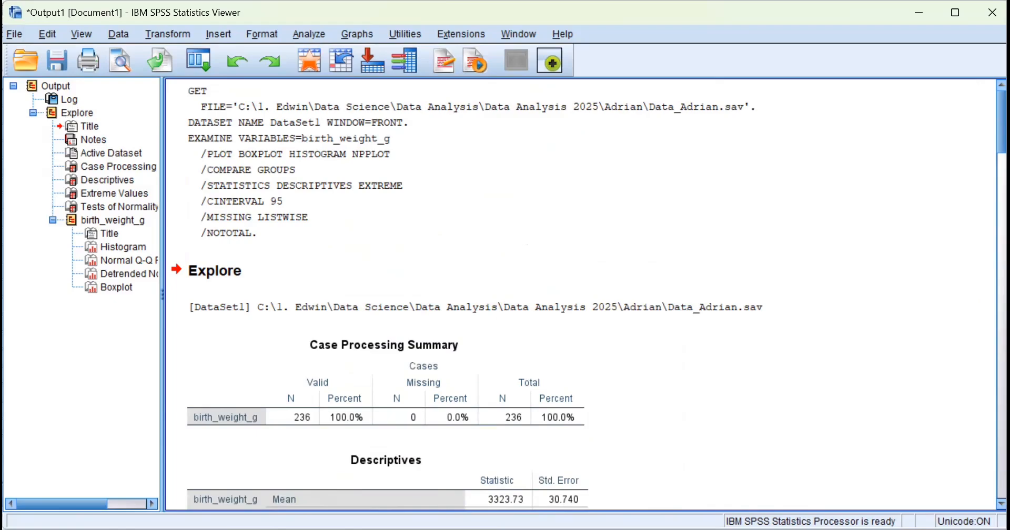
# Select the EXAMINE syntax block, then switch to Data_Adrian.sav's Variable View in the Data Editor.
pyautogui.click(301, 154)
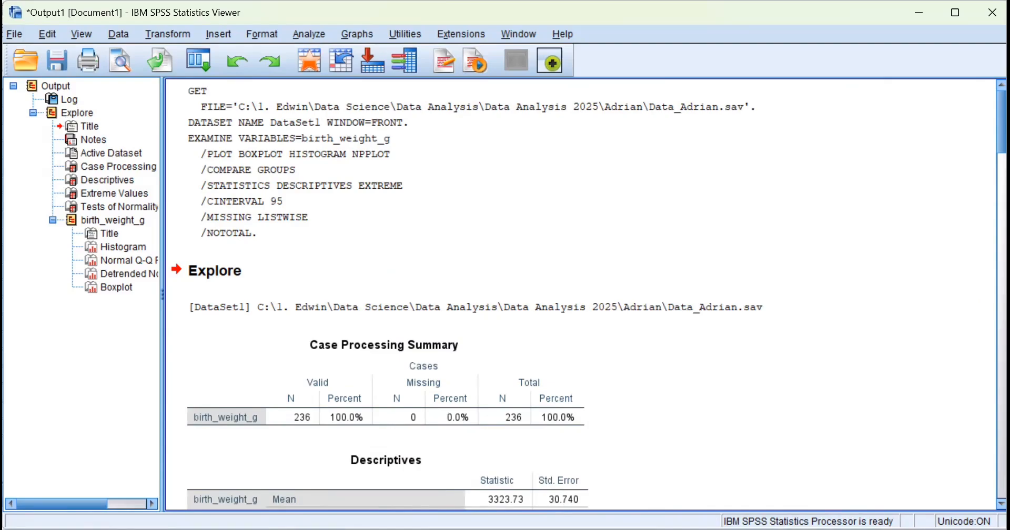
pyautogui.hotkey('alt', 'Tab')
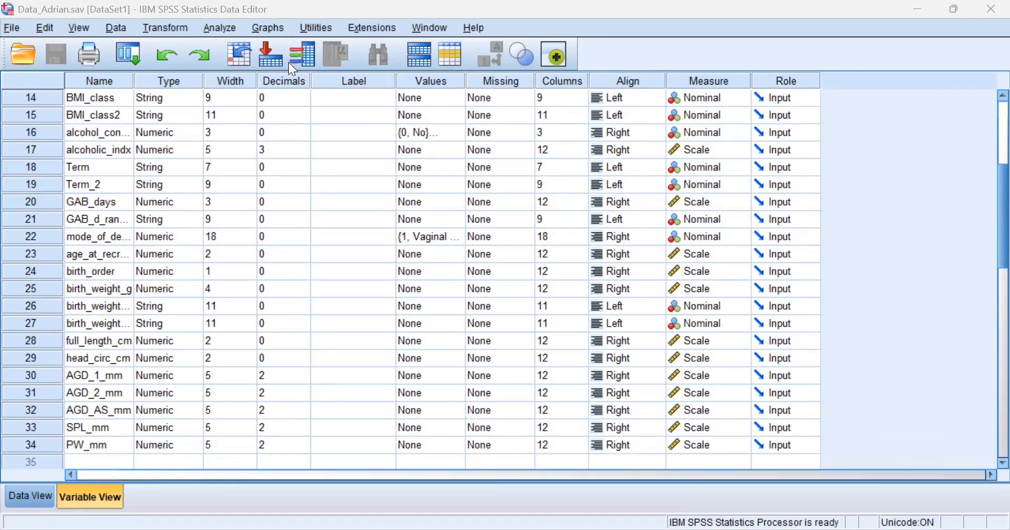
# Select the Term variable's Decimals cell and bring up the Analyze > Compare Means submenu.
pyautogui.click(285, 174)
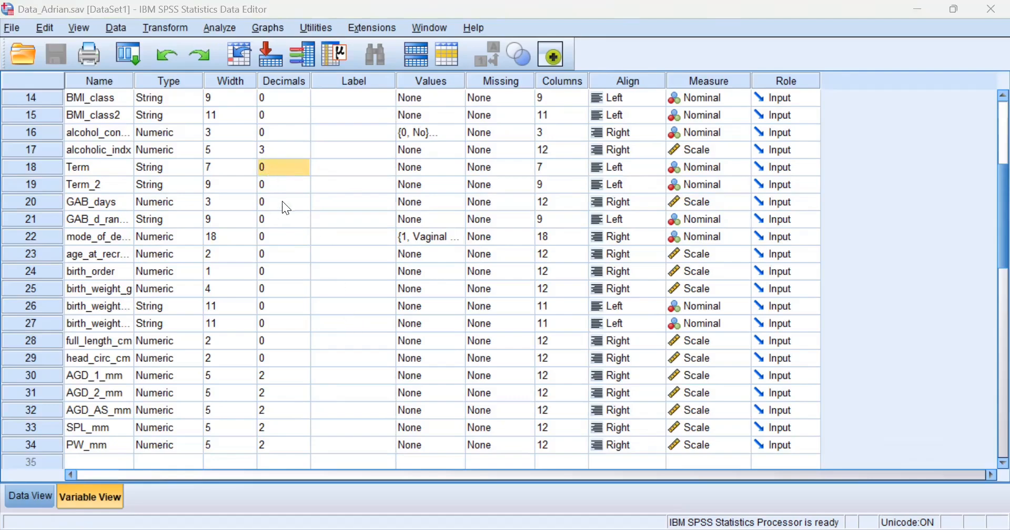
pyautogui.click(214, 32)
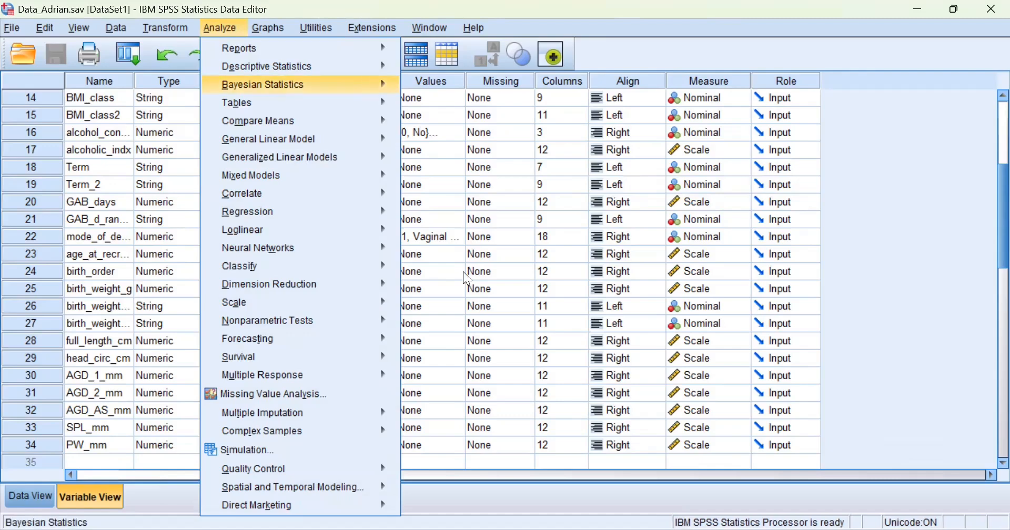
pyautogui.click(216, 28)
pyautogui.click(213, 27)
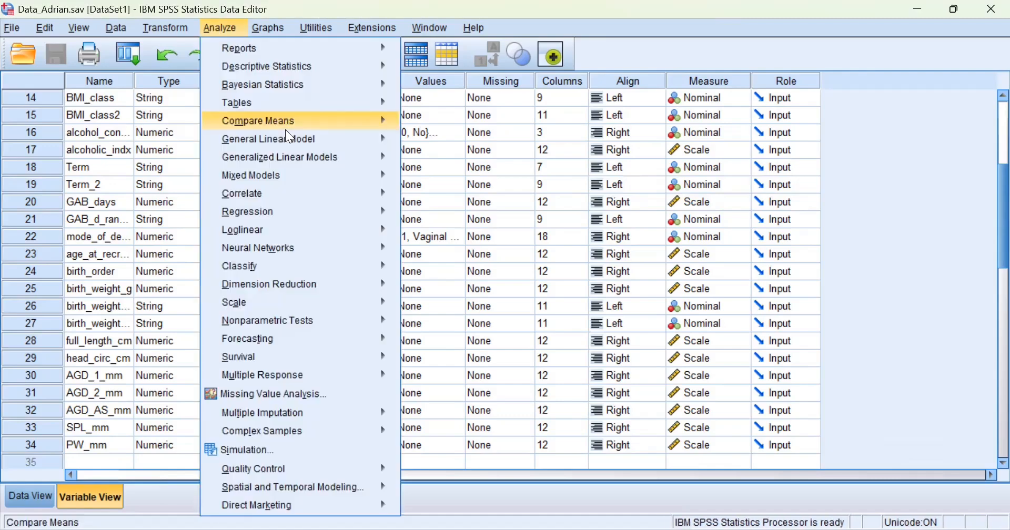
pyautogui.moveTo(285, 128)
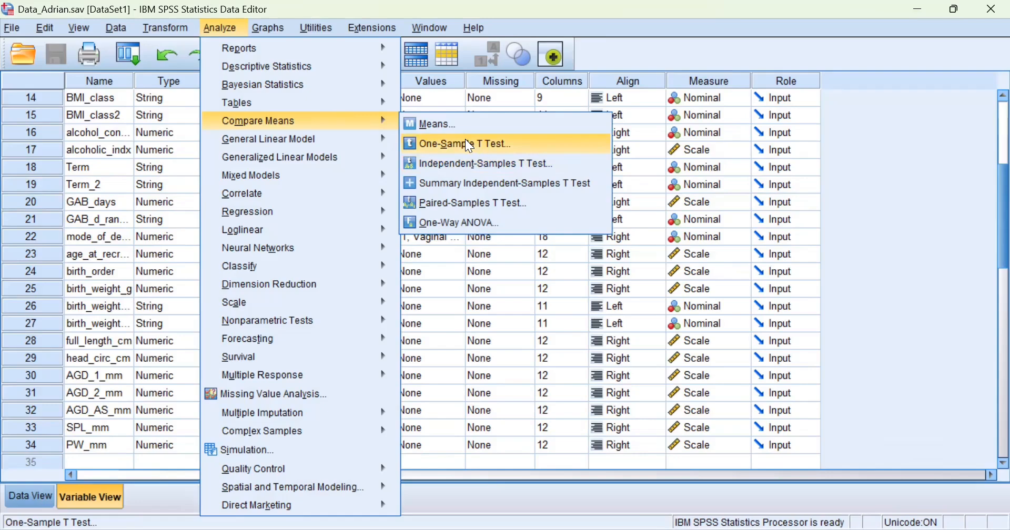
# Open One-Sample T Test and add birth_weight_g as the test variable.
pyautogui.click(467, 140)
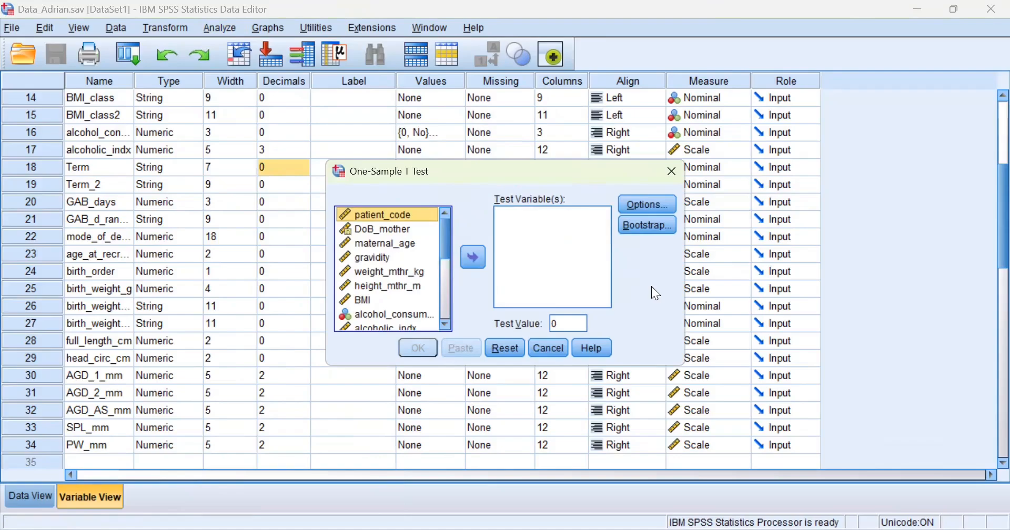
pyautogui.click(568, 322)
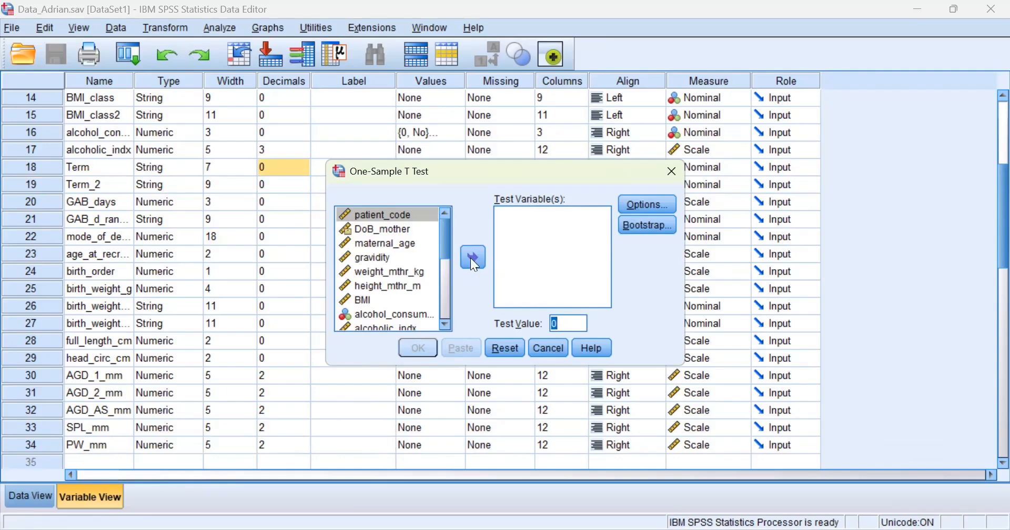
pyautogui.scroll(-4, 436, 265)
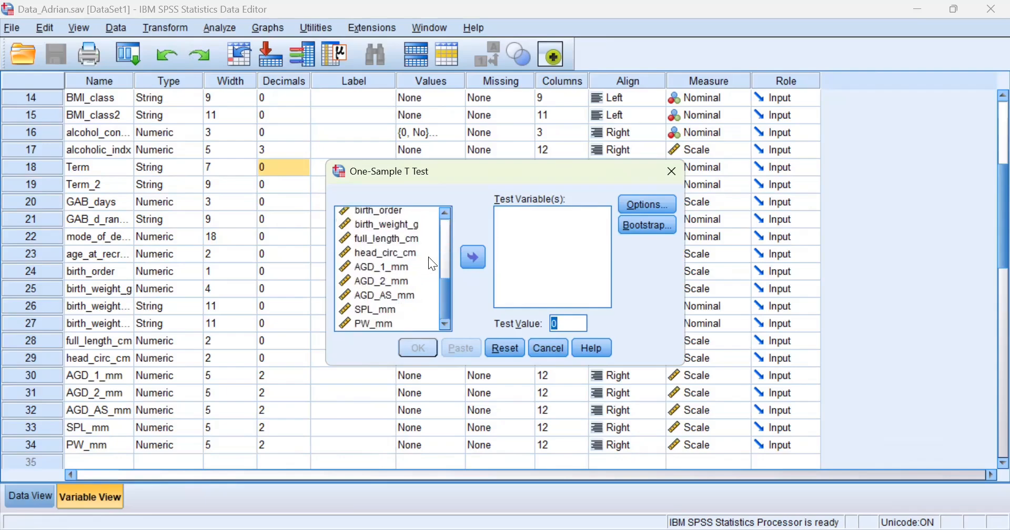
pyautogui.scroll(2, 428, 257)
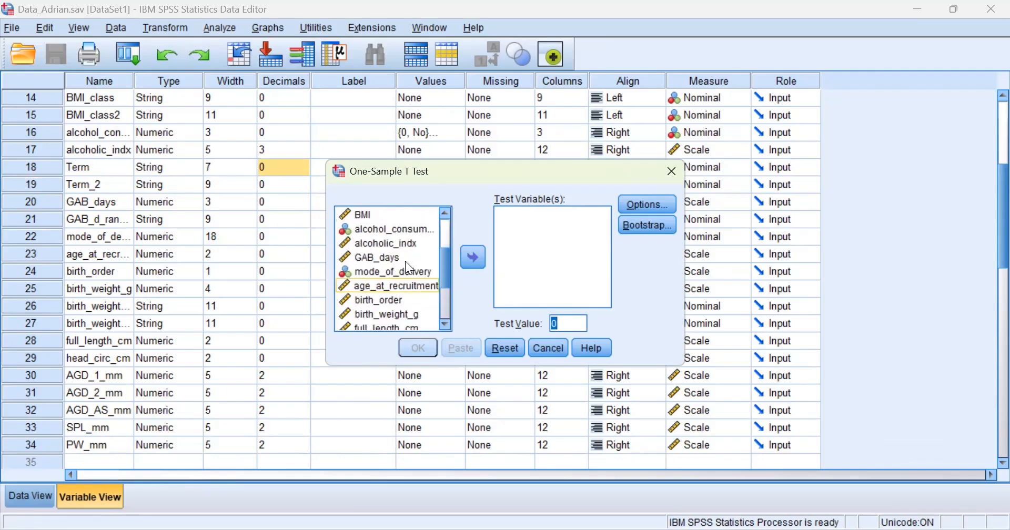
pyautogui.click(392, 315)
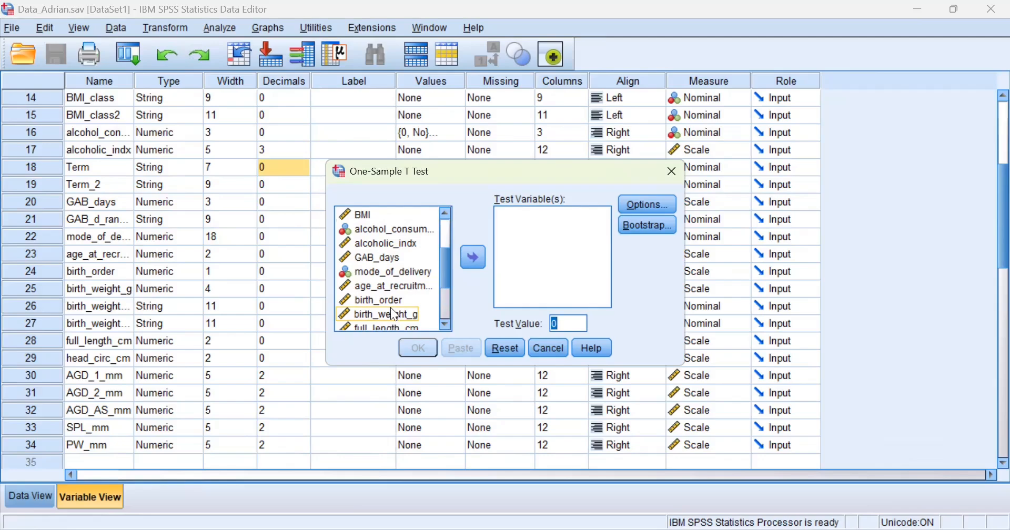
pyautogui.click(390, 311)
pyautogui.click(472, 257)
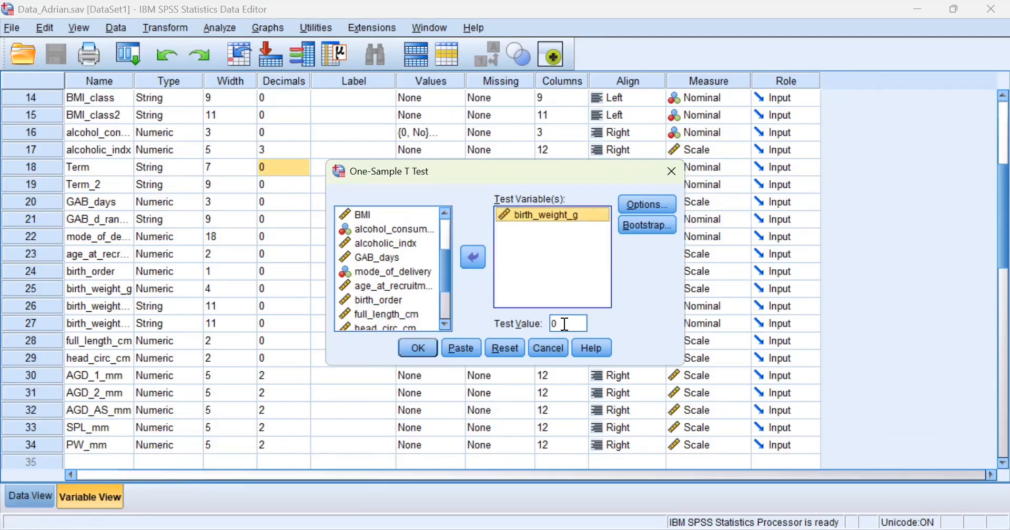
# Set the test value to 3000, keep 95% confidence, and run the test.
pyautogui.doubleClick(565, 323)
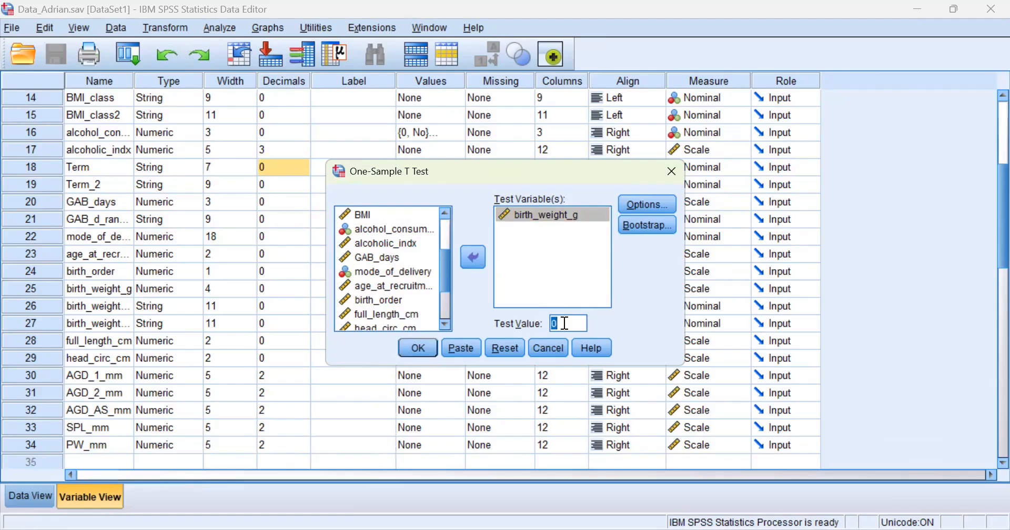
pyautogui.write('3000')
pyautogui.click(637, 205)
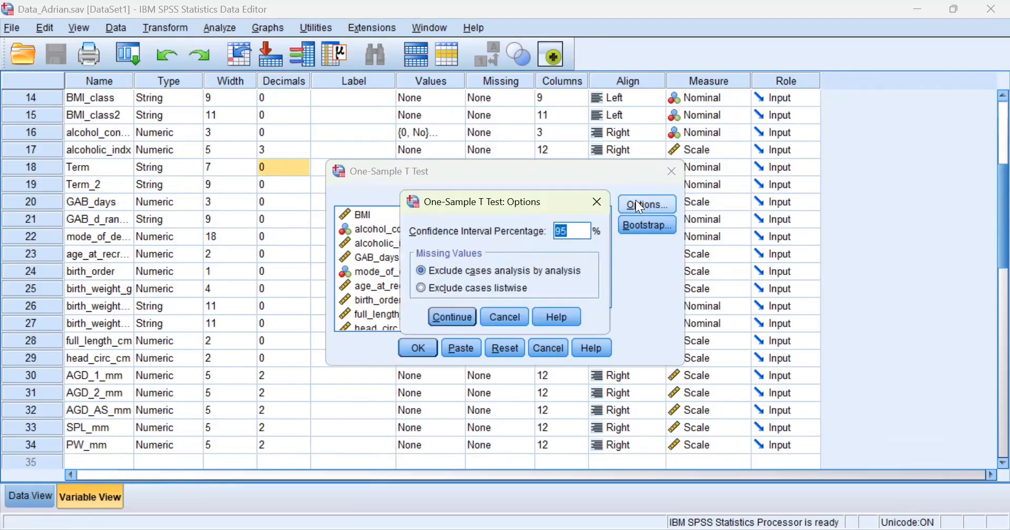
pyautogui.click(452, 317)
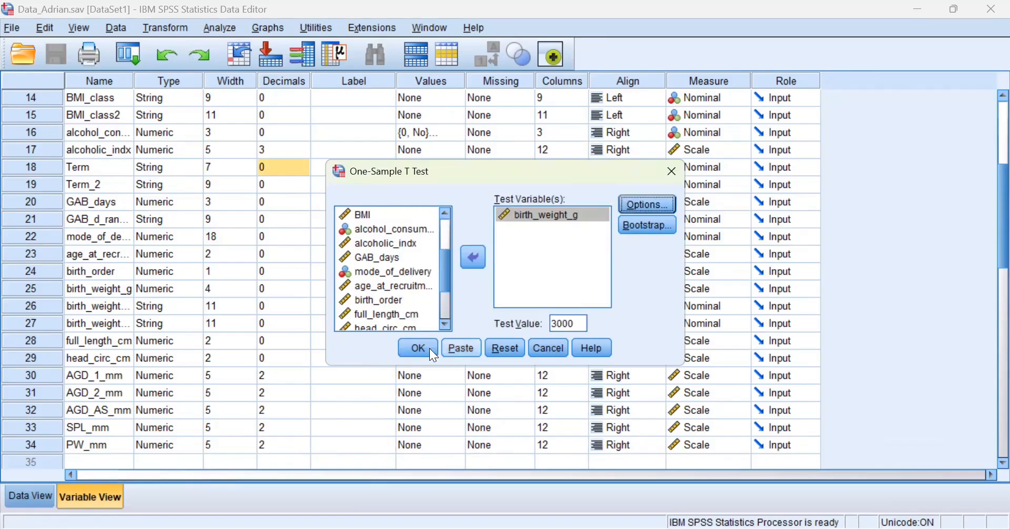
pyautogui.click(425, 349)
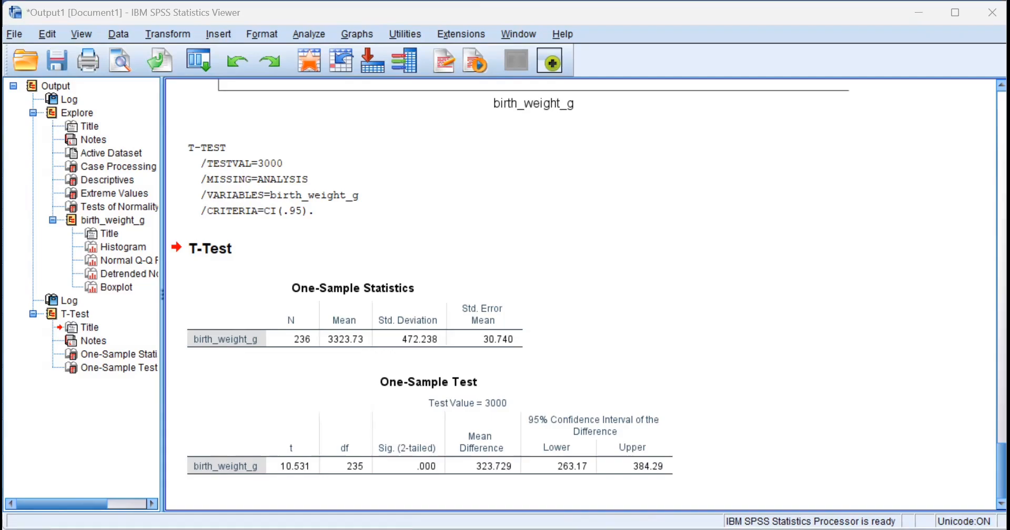
# Alt+Tab from the Output Viewer back to Data_Adrian.sav's Variable View.
pyautogui.hotkey('alt', 'Tab')
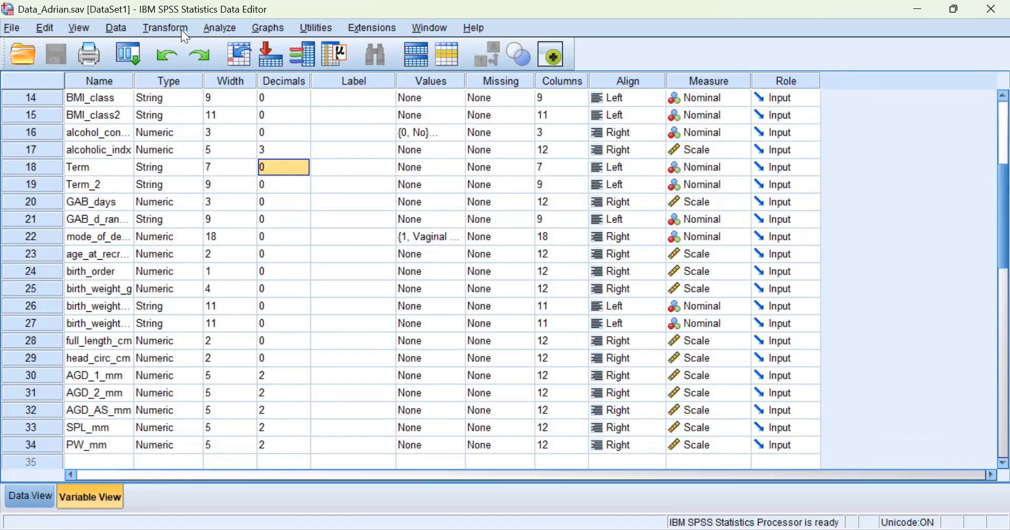
# Open the Independent-Samples T Test dialog from Analyze > Compare Means.
pyautogui.click(221, 29)
pyautogui.moveTo(294, 121)
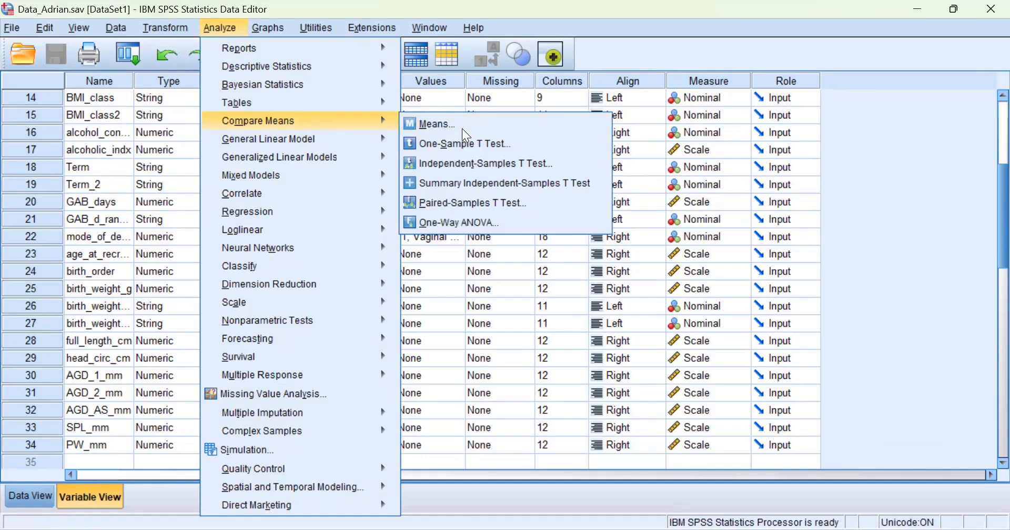
pyautogui.click(215, 26)
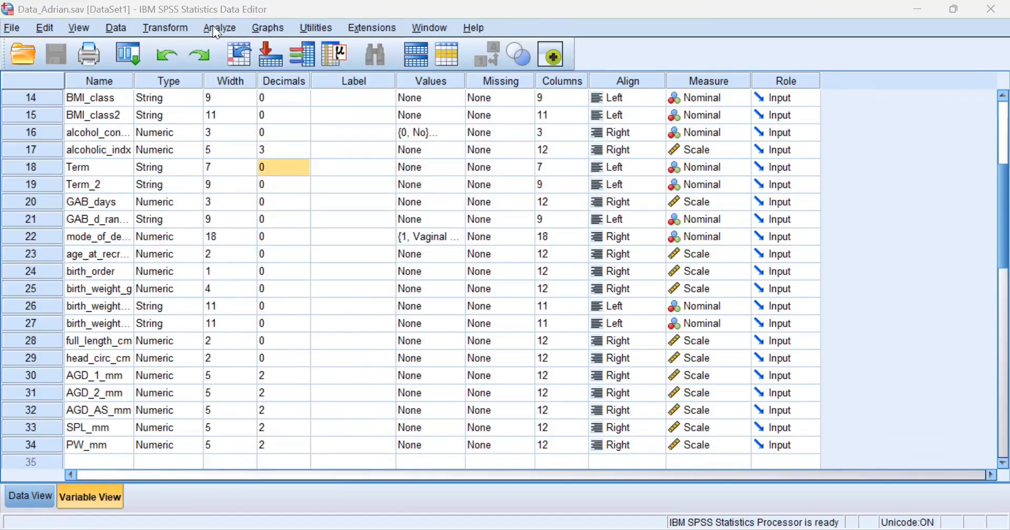
pyautogui.click(269, 27)
pyautogui.moveTo(221, 22)
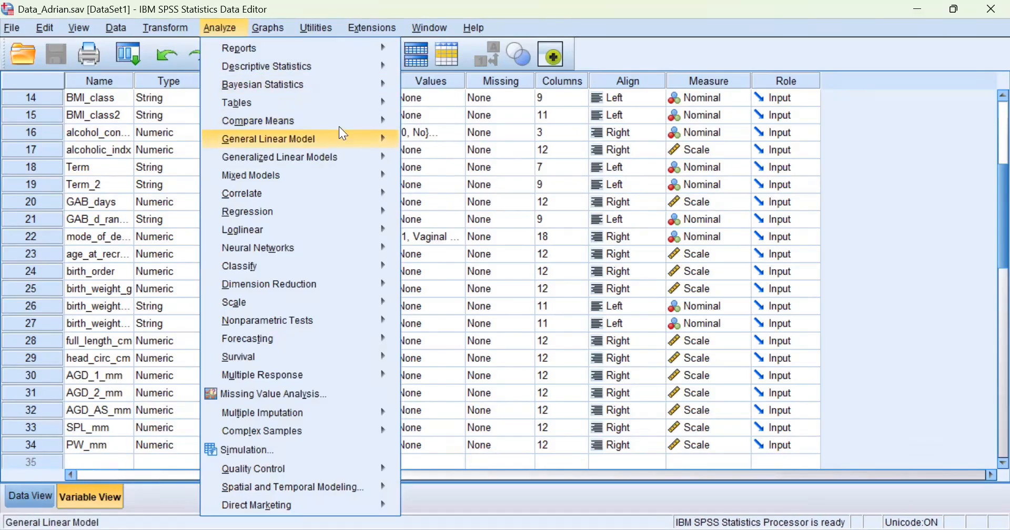
pyautogui.moveTo(391, 125)
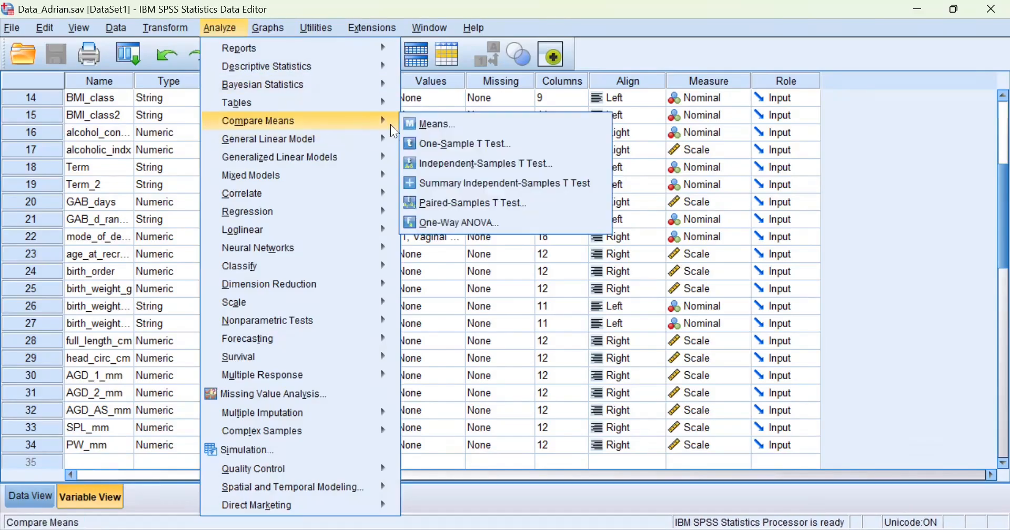
pyautogui.click(469, 171)
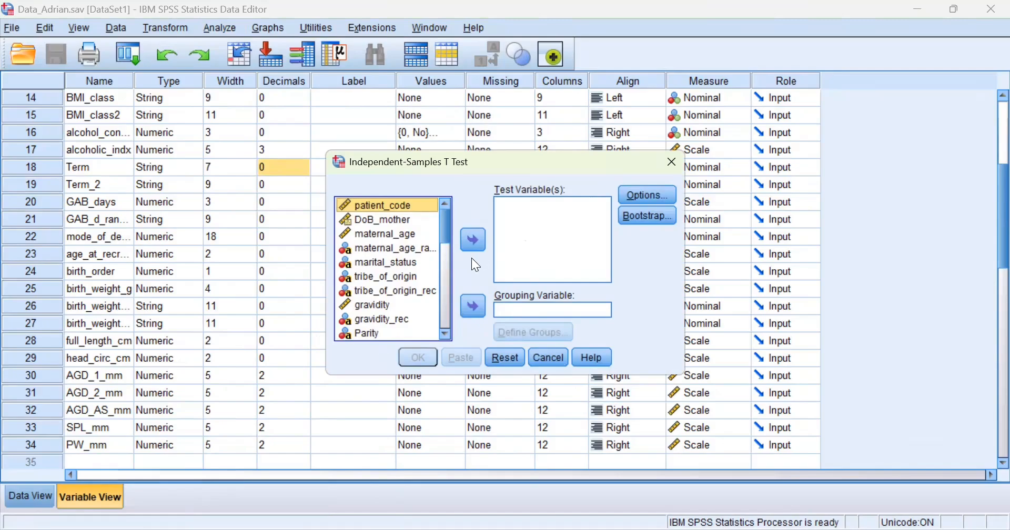
# Move birth_weight_g into Test Variable(s) and drag the dialog aside to reveal the variables.
pyautogui.moveTo(446, 221); pyautogui.dragTo(432, 275)
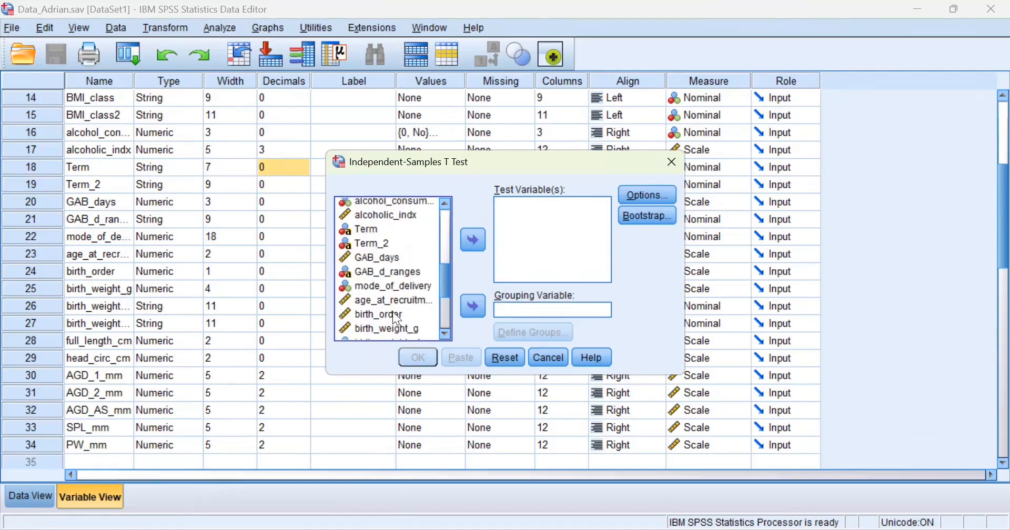
pyautogui.click(396, 328)
pyautogui.click(474, 242)
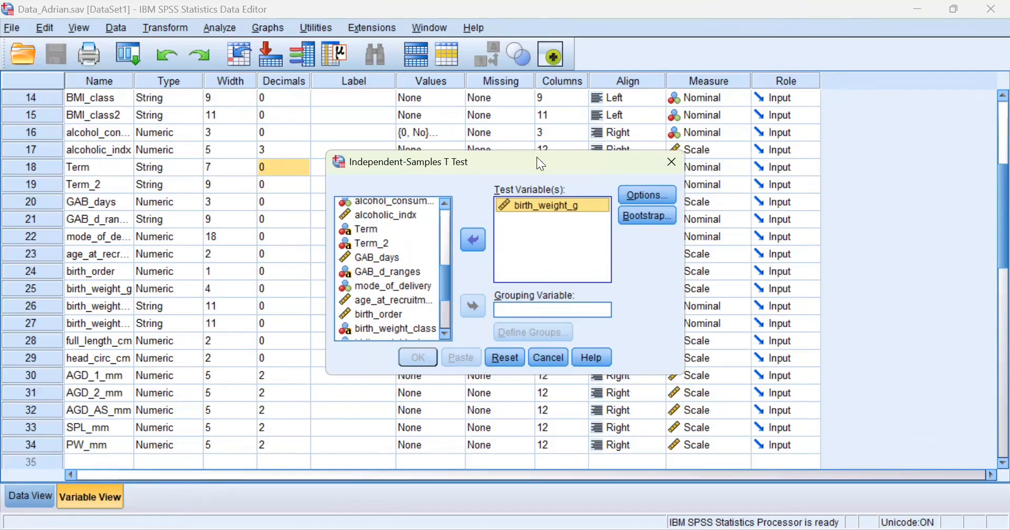
pyautogui.moveTo(541, 165); pyautogui.dragTo(541, 243)
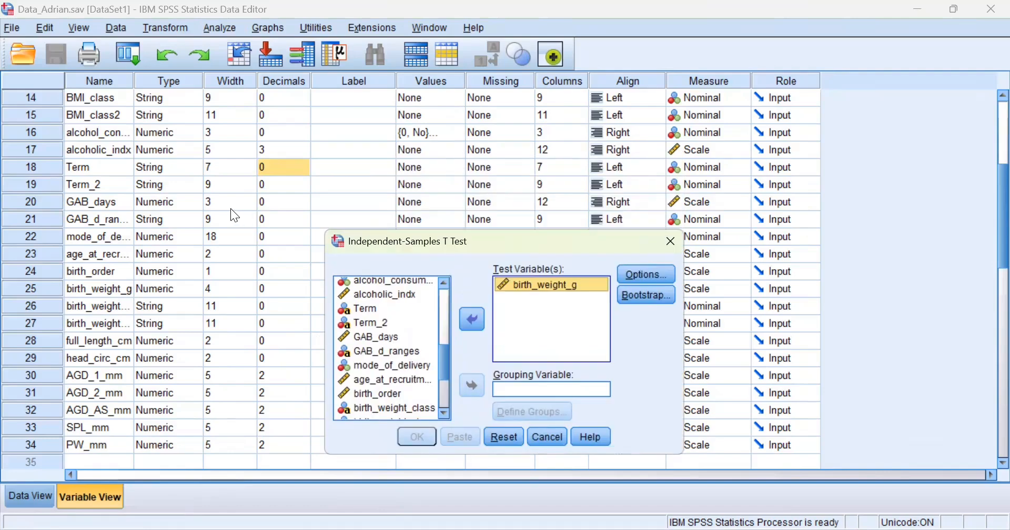
pyautogui.scroll(-1, 231, 209)
pyautogui.scroll(3, 245, 209)
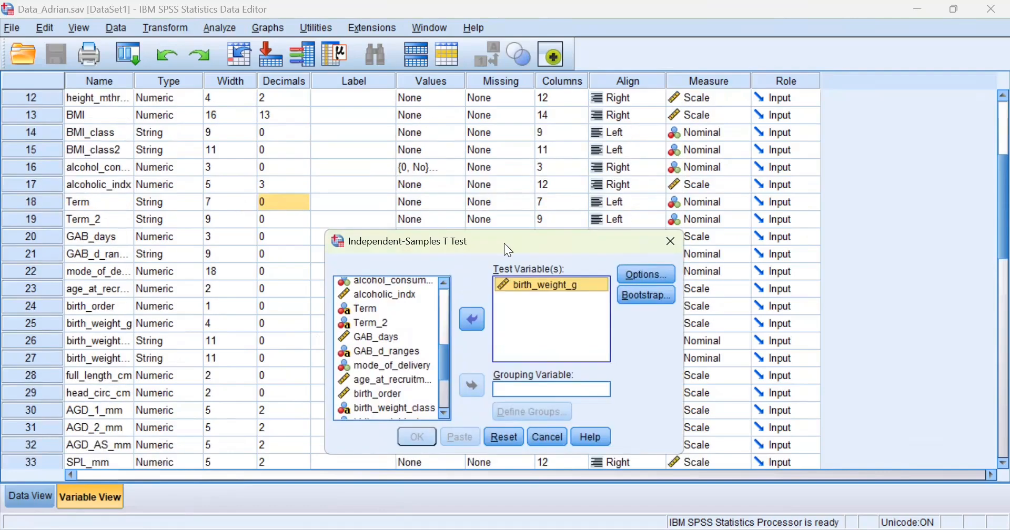
pyautogui.moveTo(505, 245); pyautogui.dragTo(813, 274)
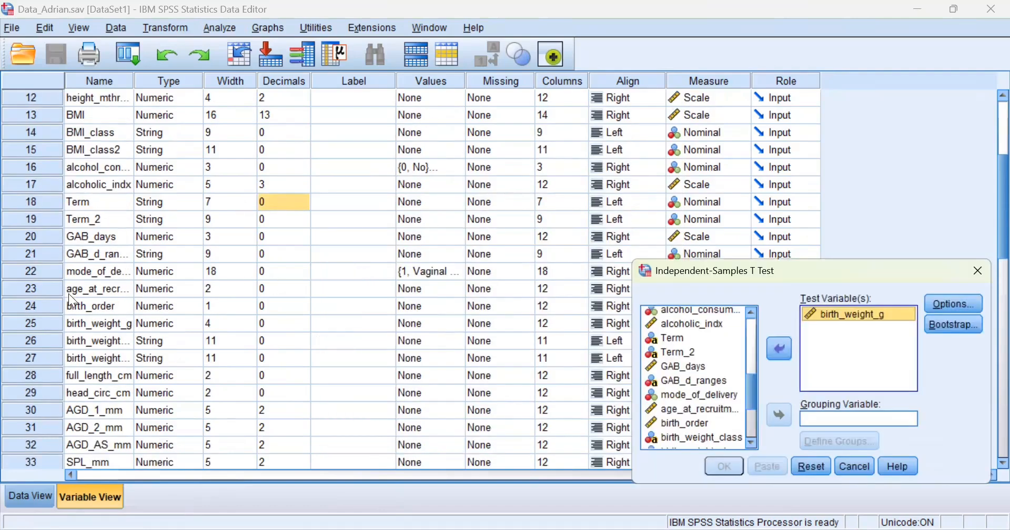
pyautogui.click(16, 272)
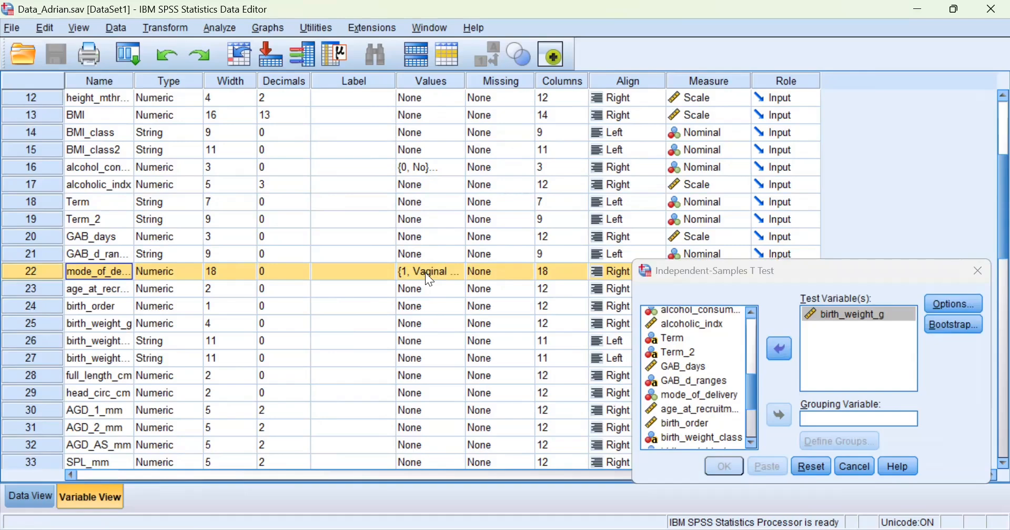
pyautogui.click(453, 271)
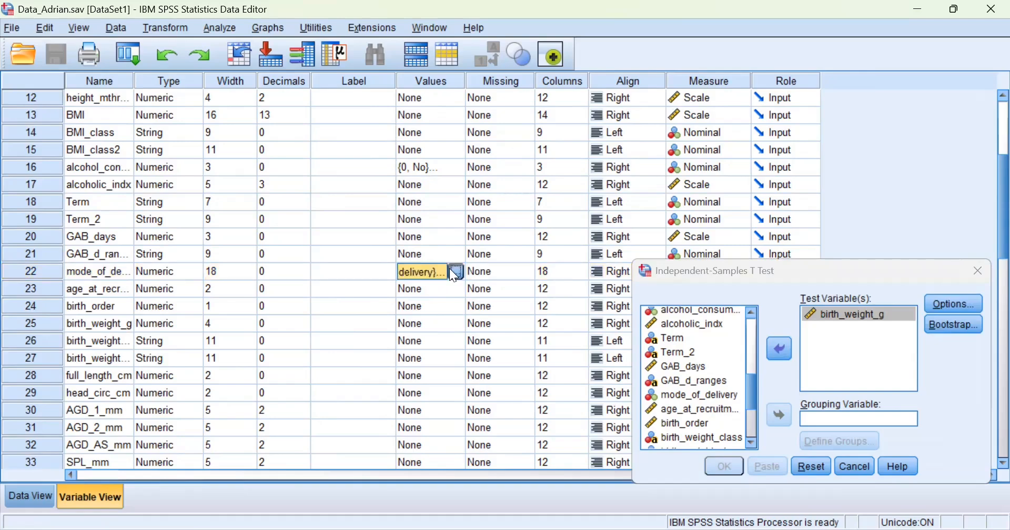
pyautogui.click(450, 269)
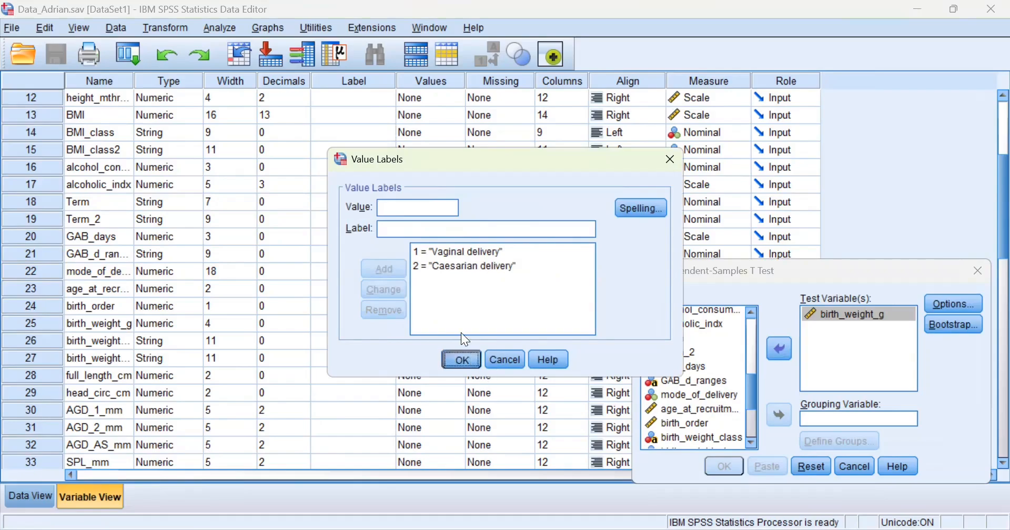
pyautogui.click(471, 357)
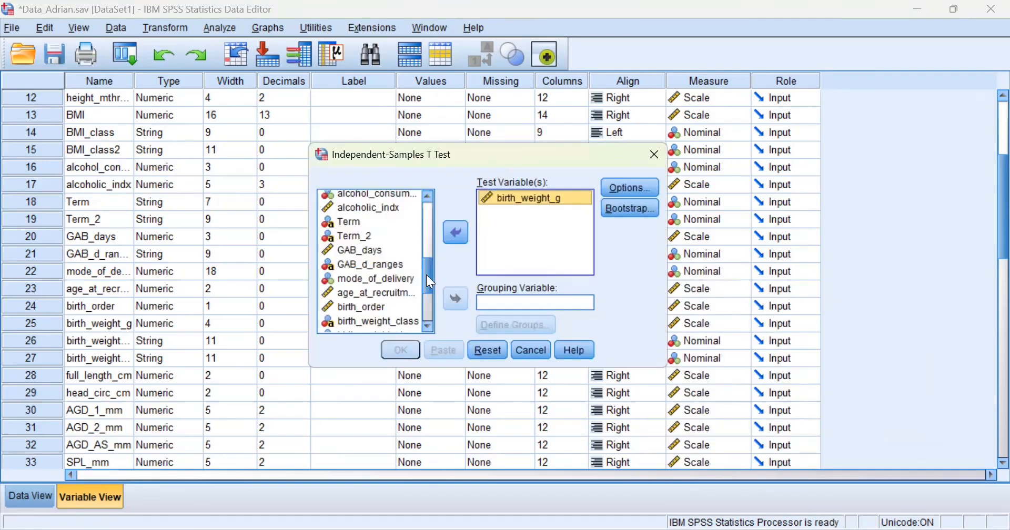
pyautogui.moveTo(426, 284); pyautogui.dragTo(466, 215)
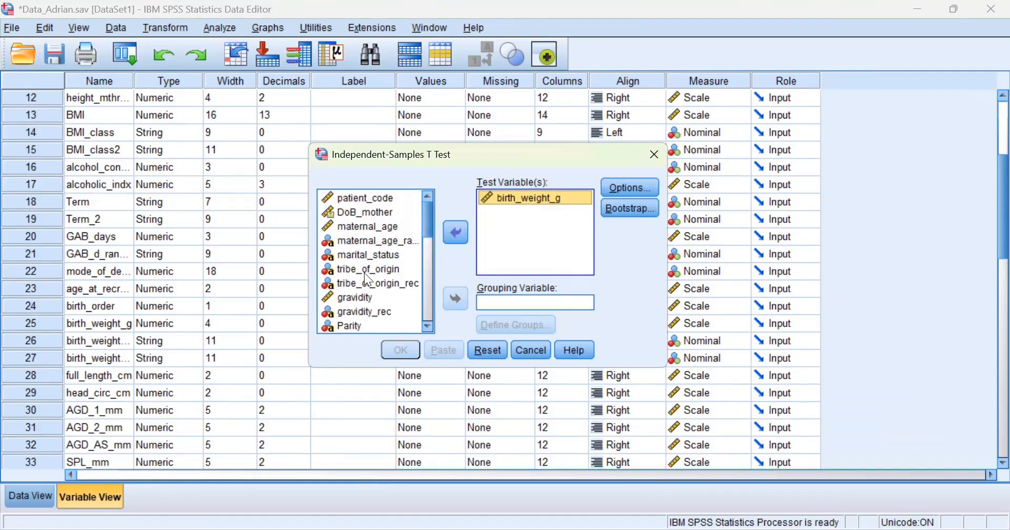
# Move mode_of_delivery into the Grouping Variable box, leaving its groups as (? ?).
pyautogui.scroll(-2, 364, 272)
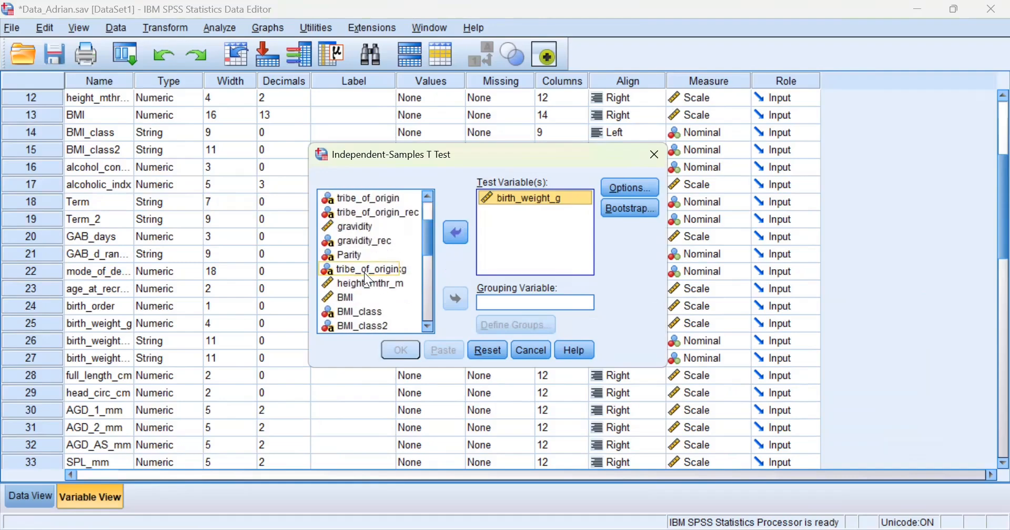
pyautogui.scroll(2, 365, 272)
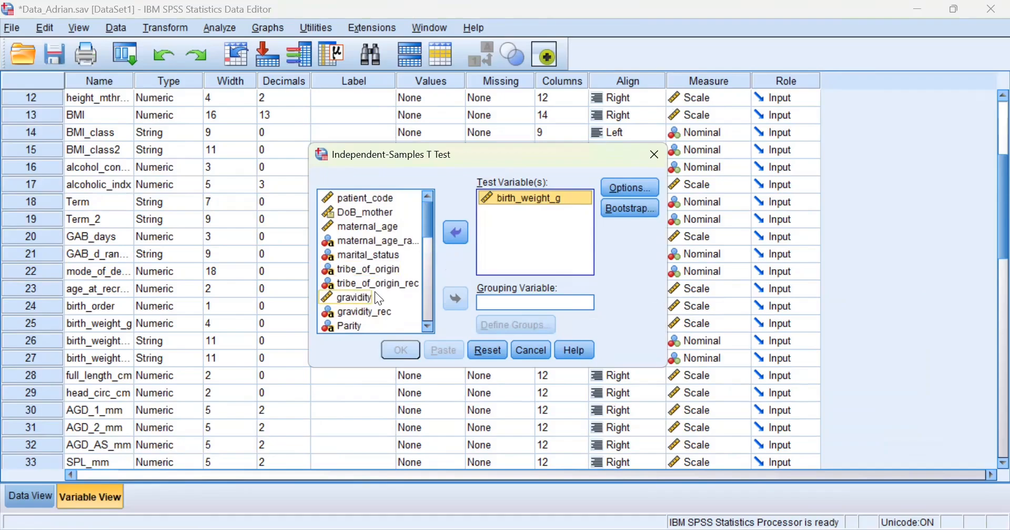
pyautogui.scroll(-2, 375, 293)
pyautogui.scroll(-3, 377, 296)
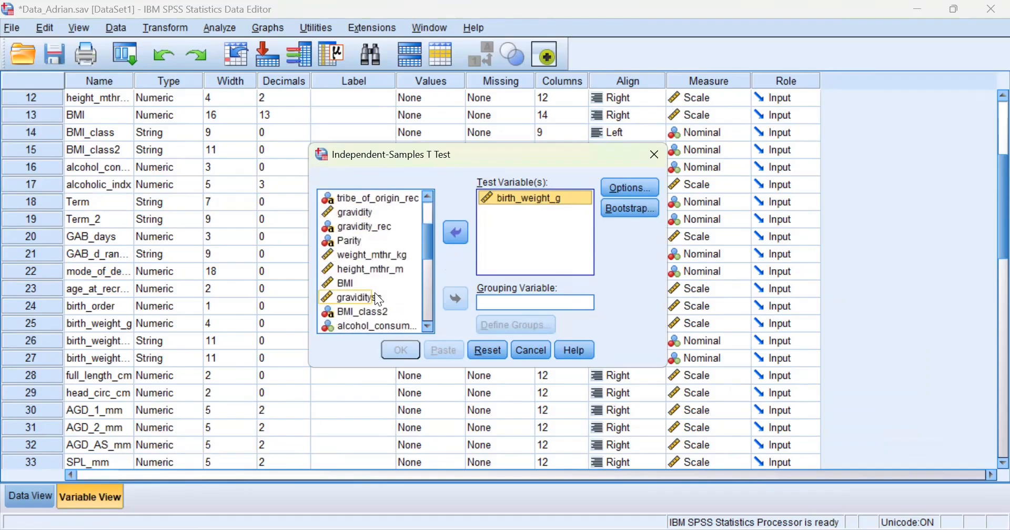
pyautogui.scroll(-3, 379, 300)
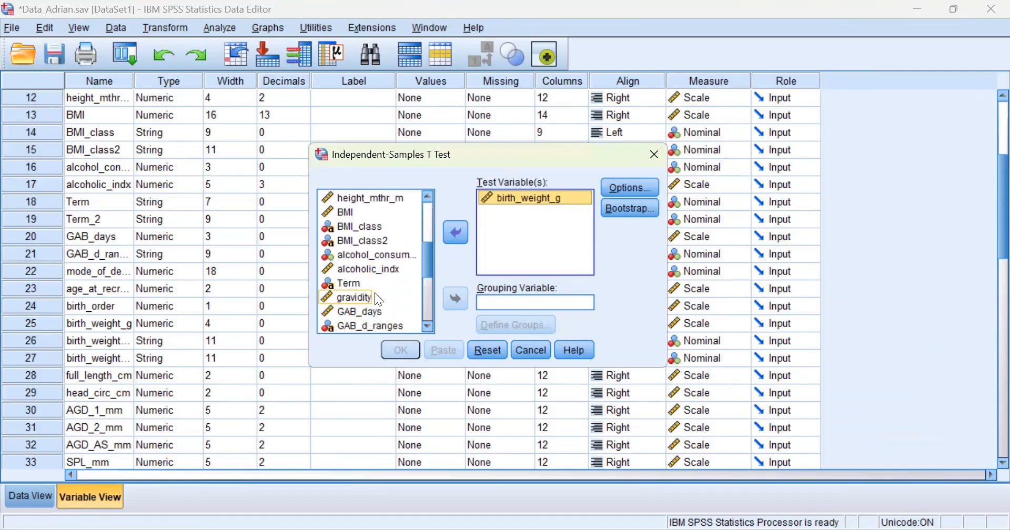
pyautogui.click(379, 298)
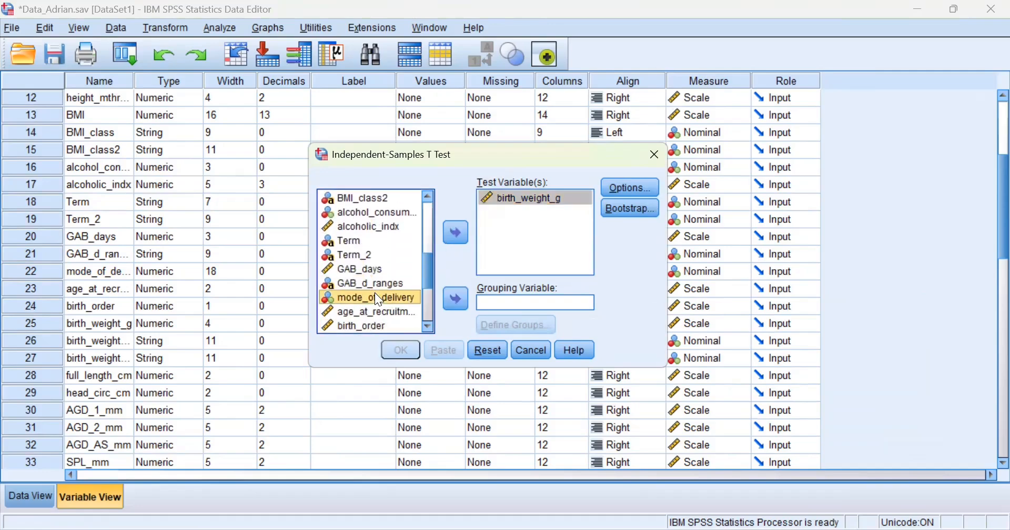
pyautogui.click(465, 300)
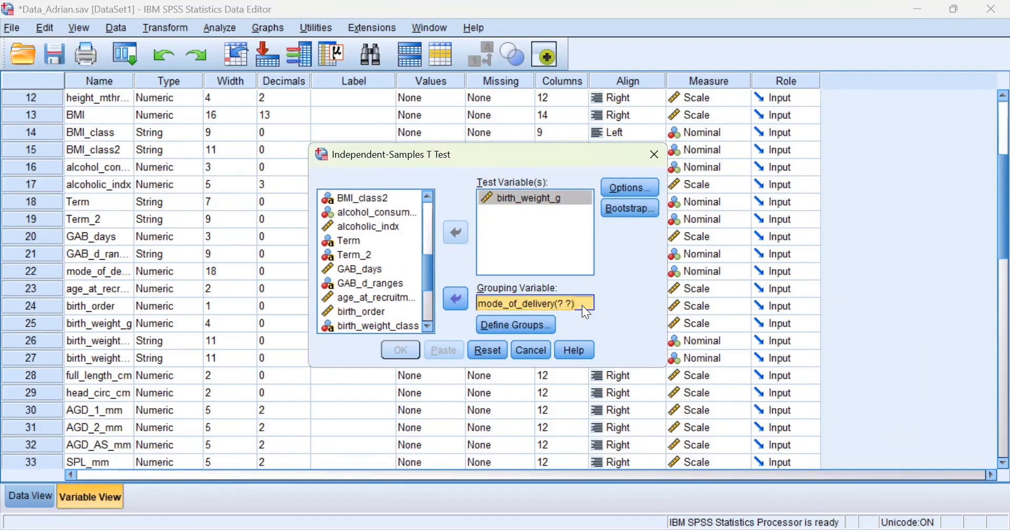
# Define mode_of_delivery groups with Group 1 = 1 and Group 2 = 2.
pyautogui.click(526, 324)
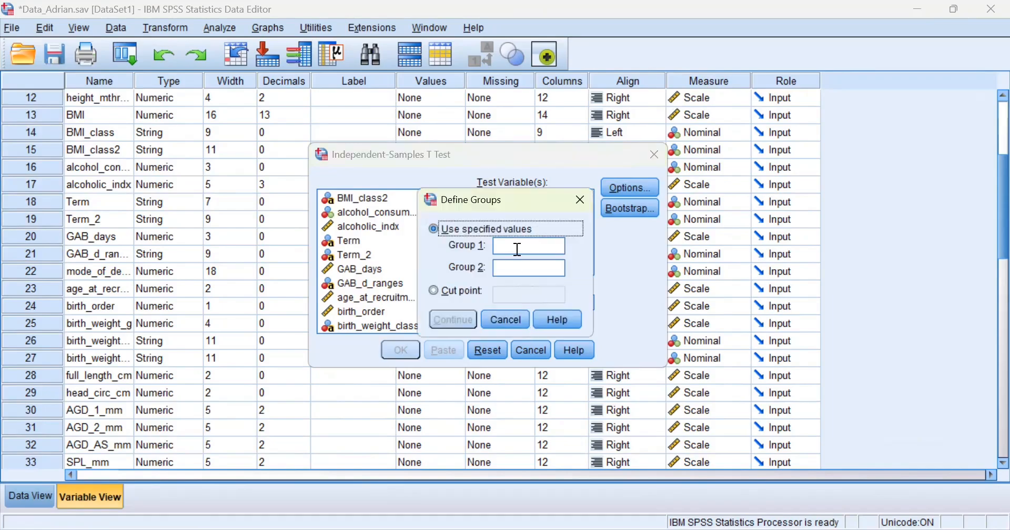
pyautogui.click(518, 250)
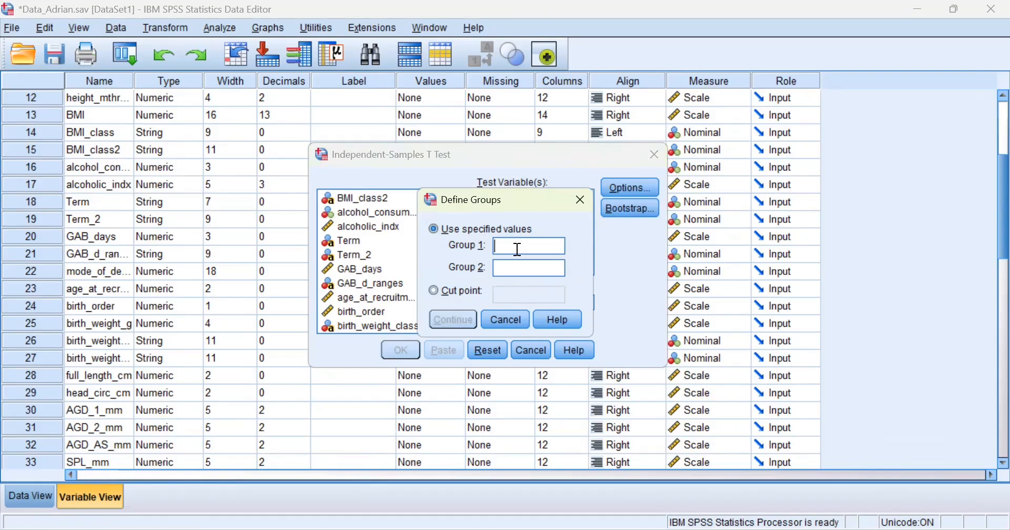
pyautogui.write('1')
pyautogui.click(517, 268)
pyautogui.write('2')
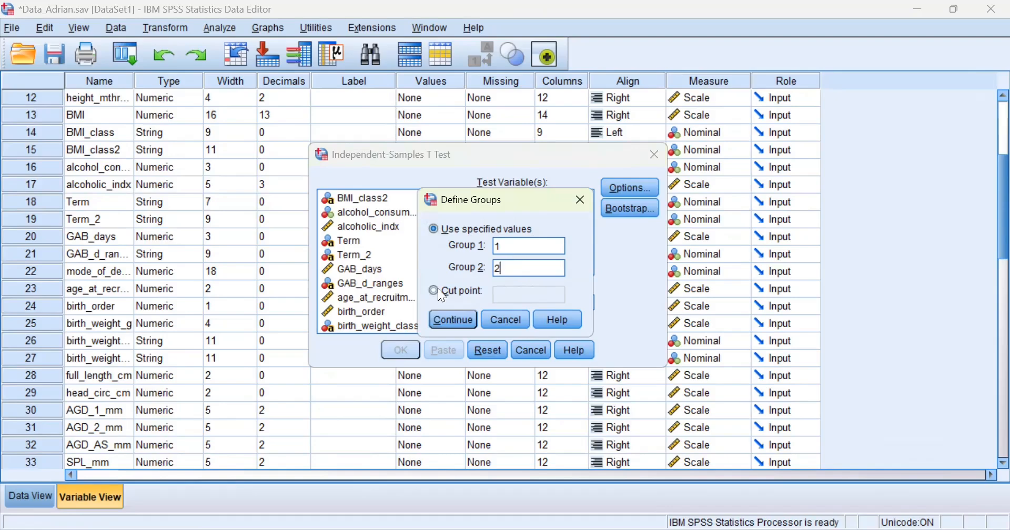
pyautogui.click(444, 327)
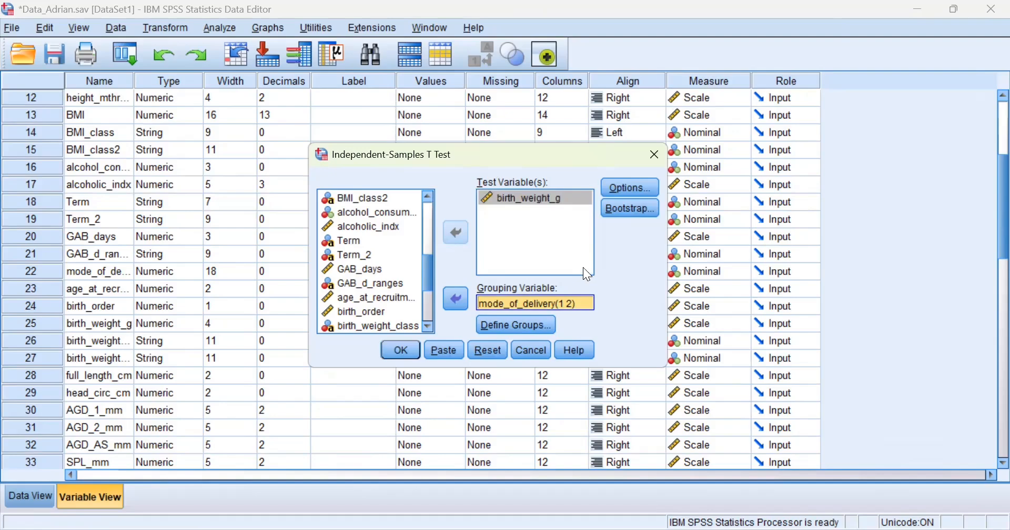
# Open the t-test Options to check the 95% confidence level.
pyautogui.click(641, 185)
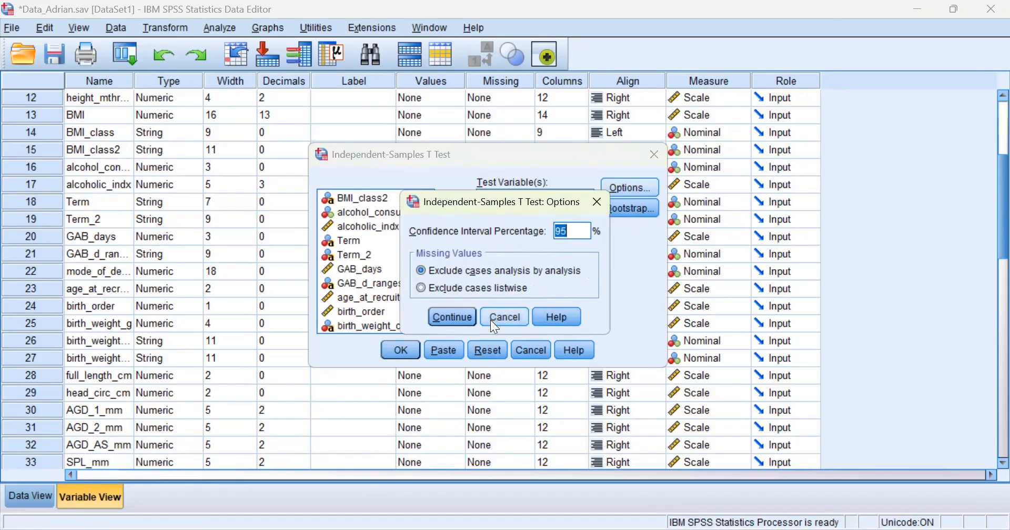
# Keep the 95% confidence interval and run the birth_weight_g by mode_of_delivery t test.
pyautogui.click(453, 316)
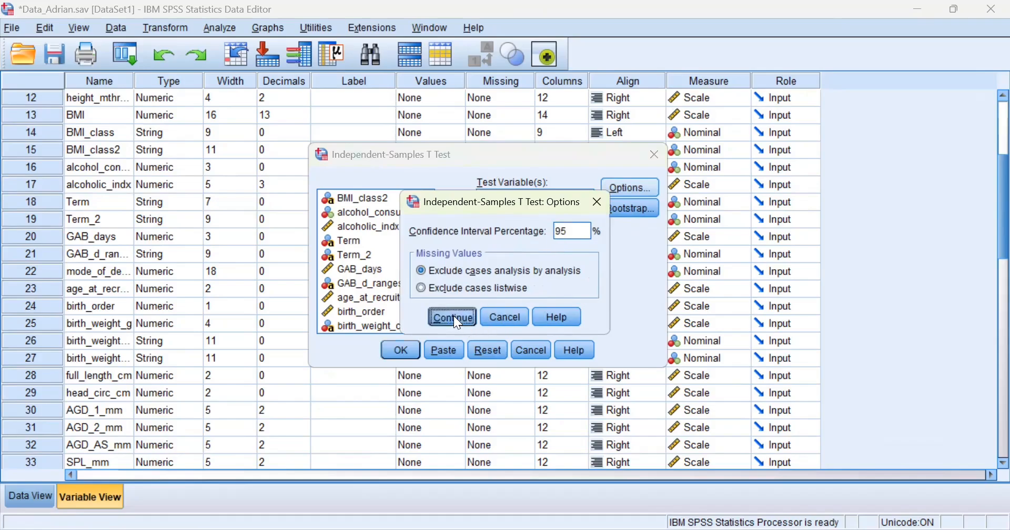
pyautogui.click(412, 353)
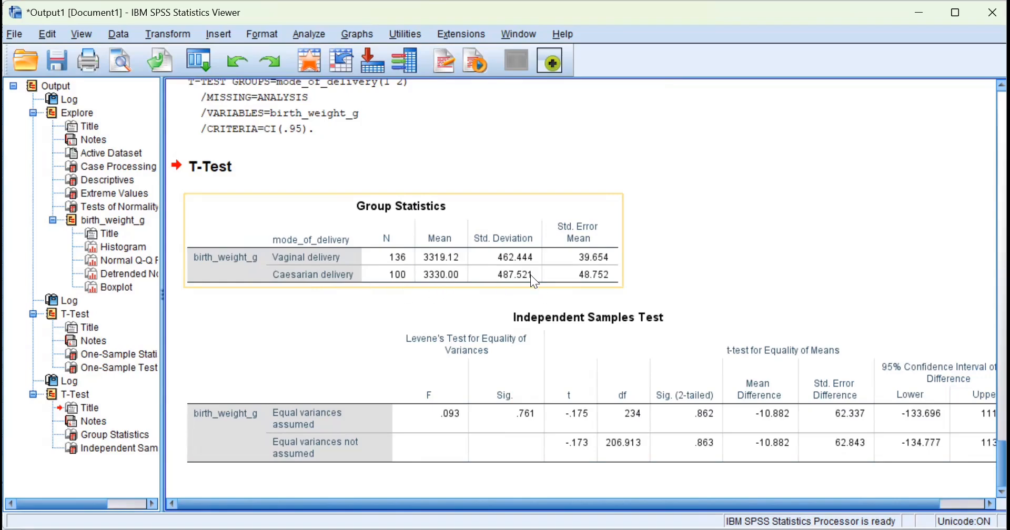
# Select the Independent Samples Test table showing Levene's F = .093, Sig. .761.
pyautogui.click(519, 353)
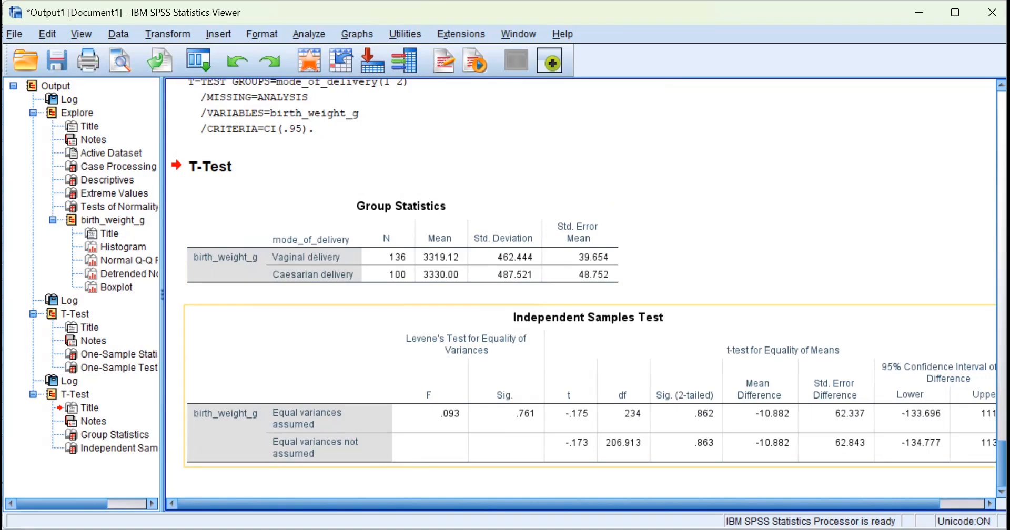
pyautogui.hotkey('alt', 'Tab')
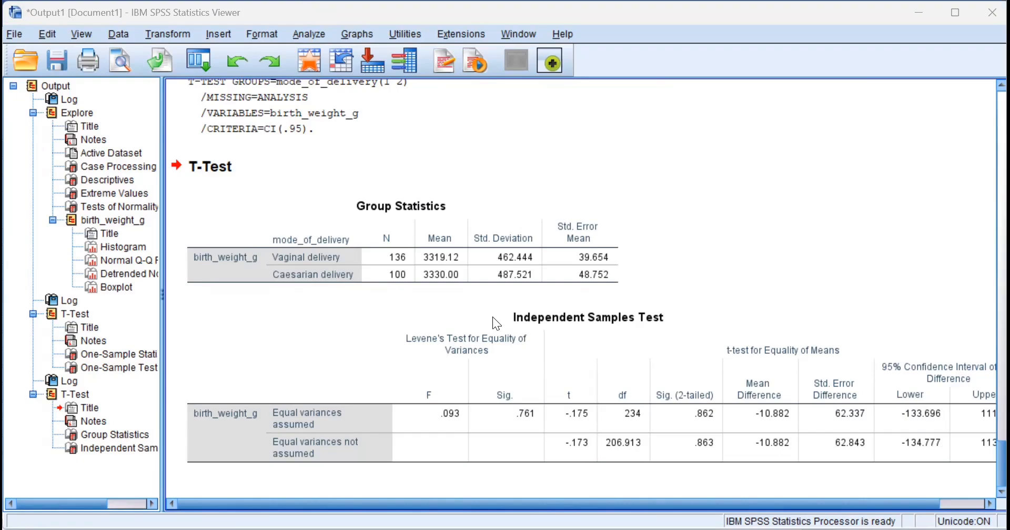
pyautogui.click(374, 402)
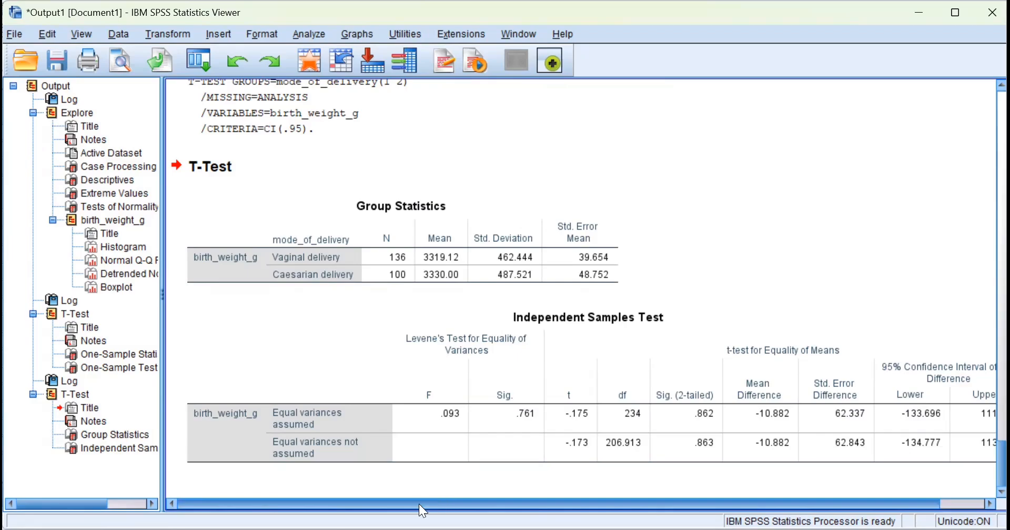
# Scroll the output right to reveal the 95% interval from -133.696 to 111.931.
pyautogui.moveTo(423, 505); pyautogui.dragTo(474, 506)
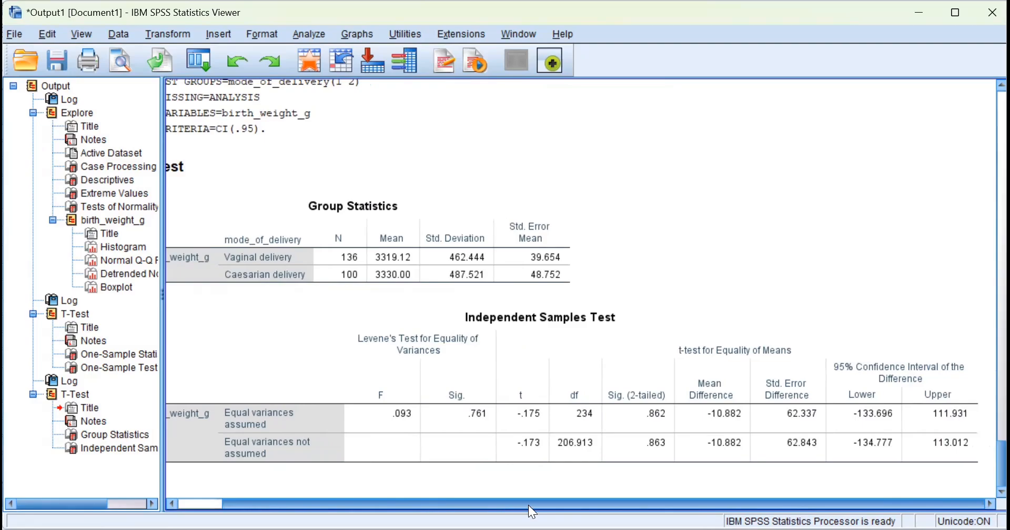
pyautogui.click(399, 422)
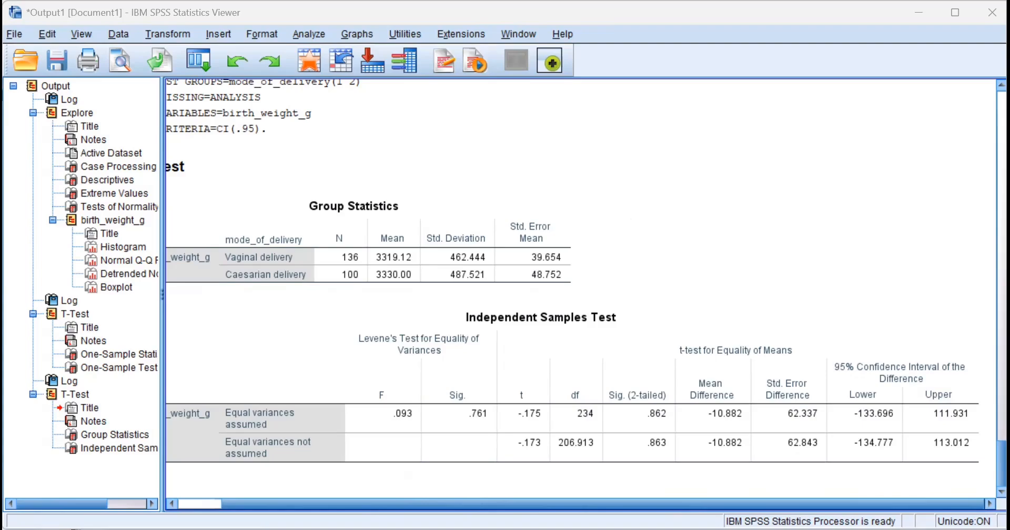
pyautogui.click(407, 431)
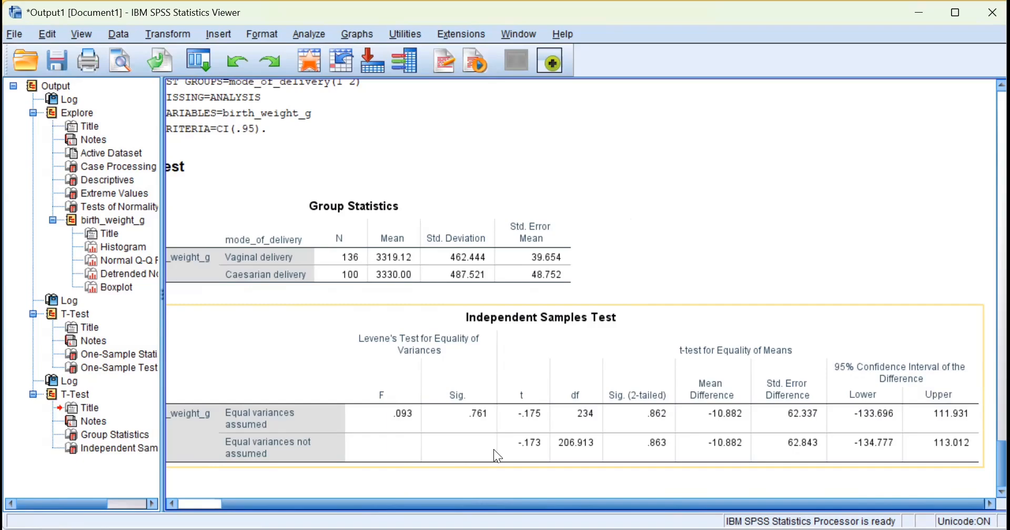
pyautogui.click(346, 97)
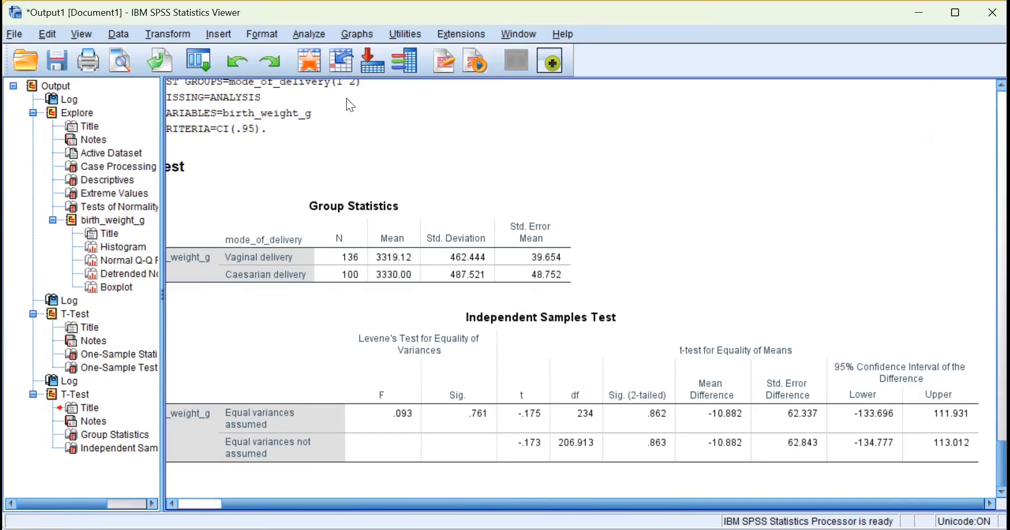
pyautogui.click(387, 333)
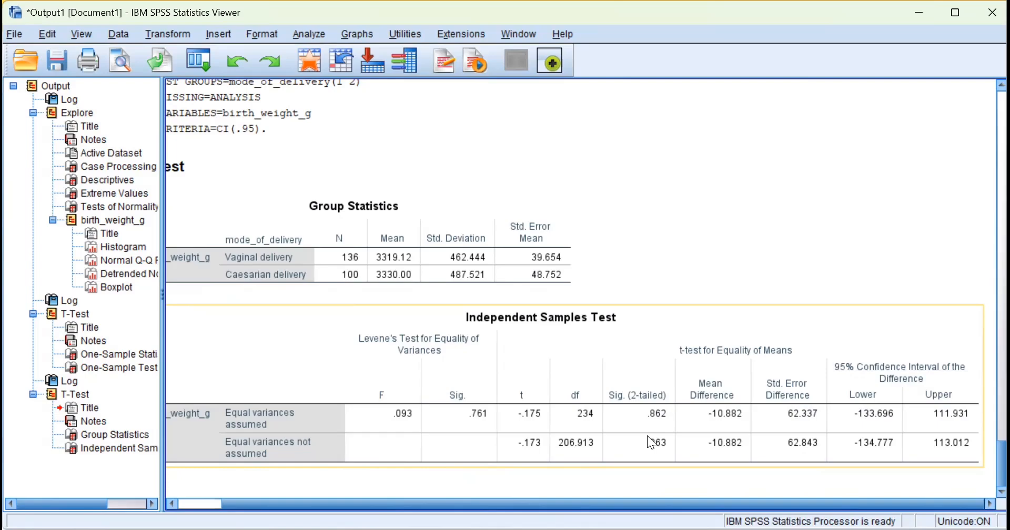
pyautogui.click(696, 103)
pyautogui.click(957, 450)
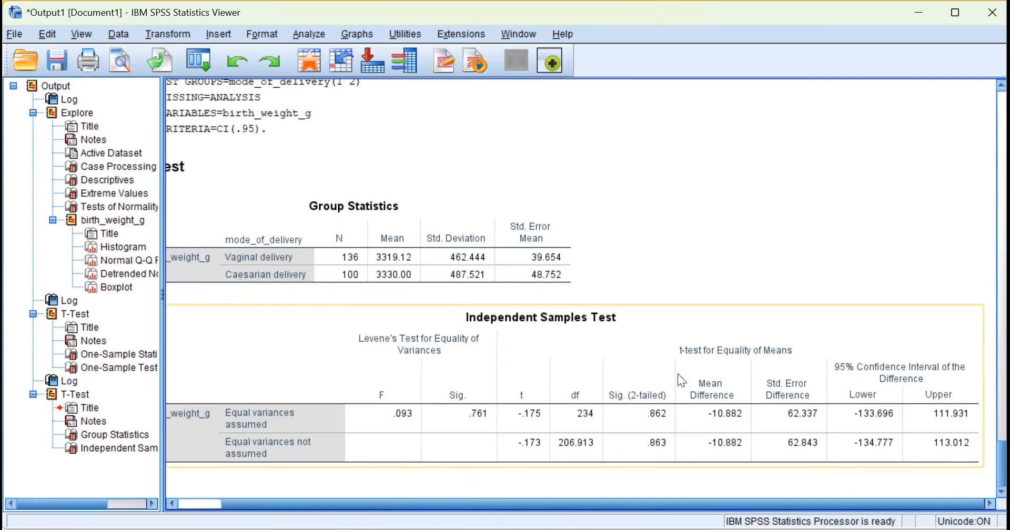
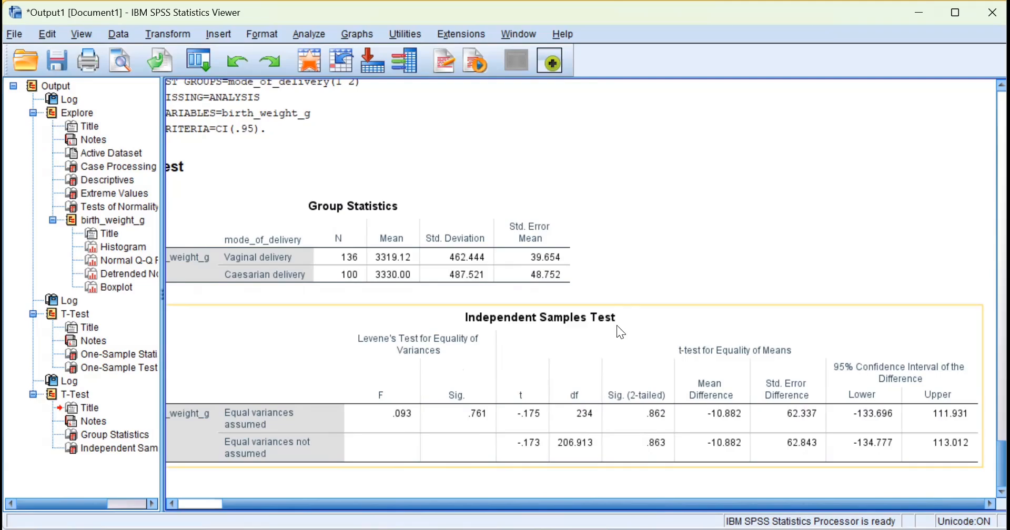
# Scroll through the t-test output, then leave the Output Viewer.
pyautogui.scroll(5, 398, 306)
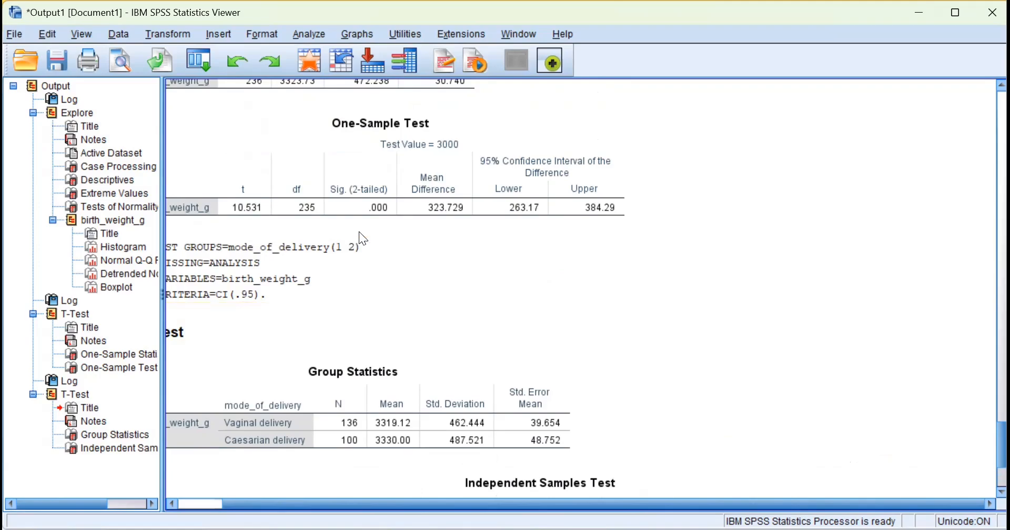
pyautogui.scroll(1, 357, 231)
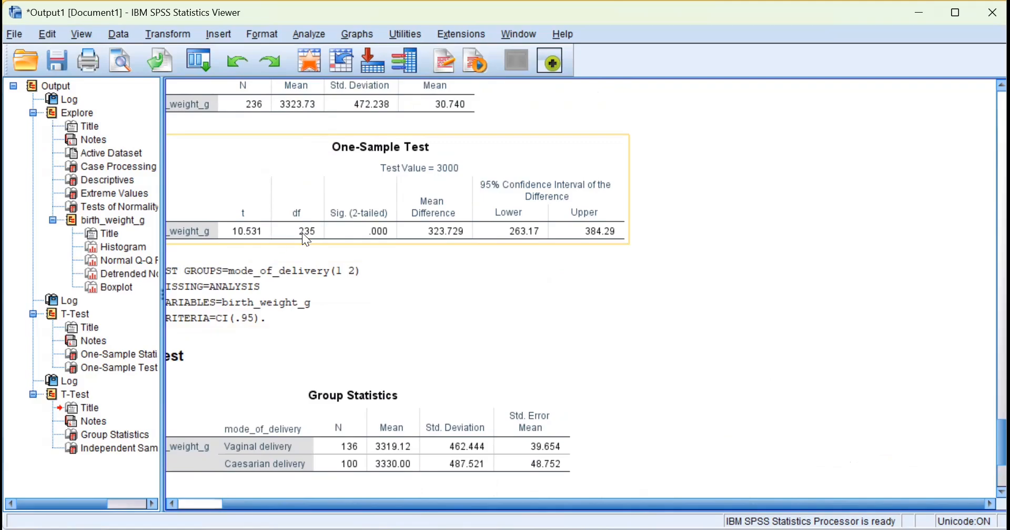
pyautogui.scroll(-6, 424, 252)
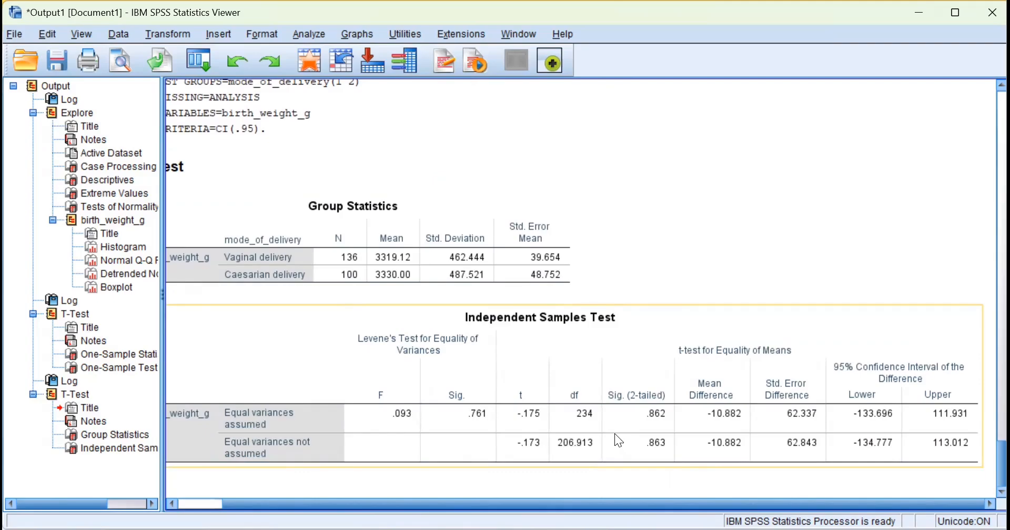
pyautogui.scroll(2, 541, 418)
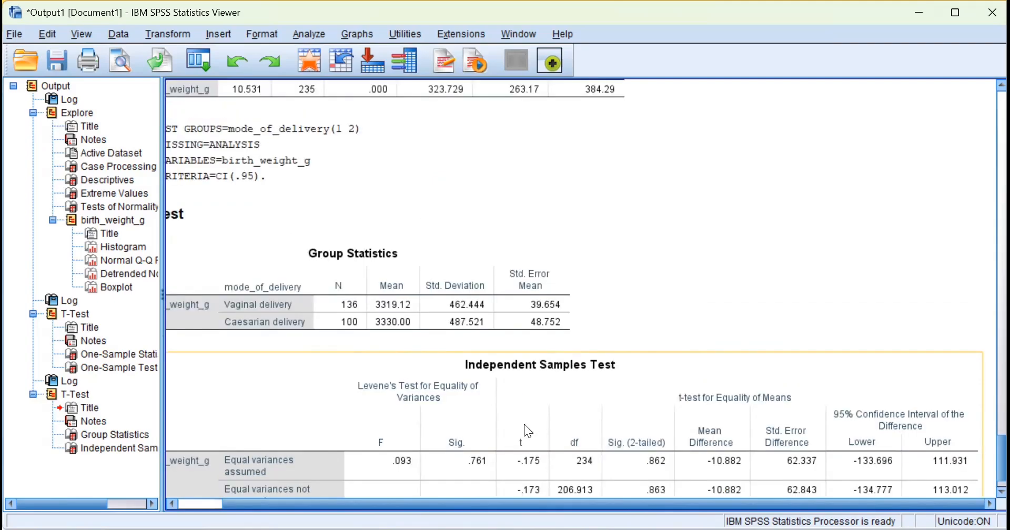
pyautogui.scroll(-2, 524, 424)
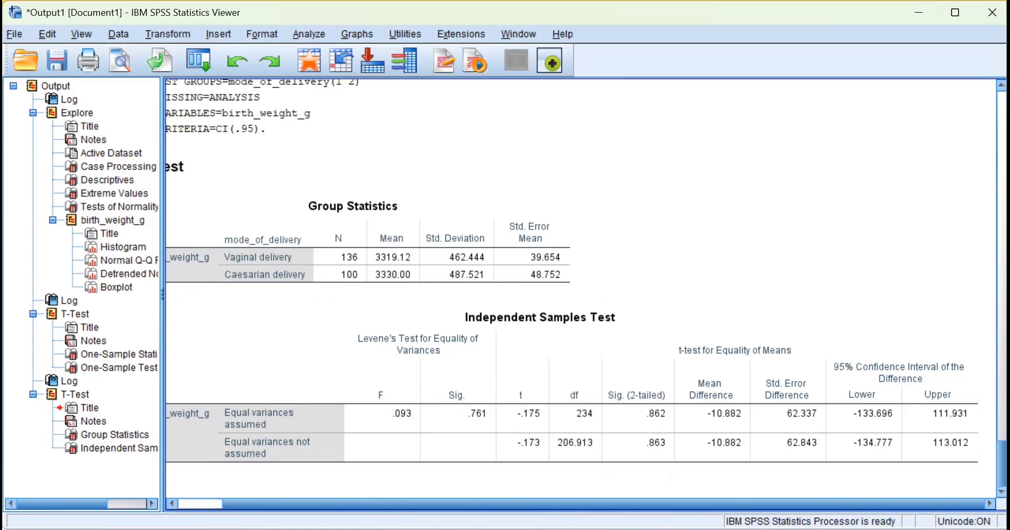
pyautogui.hotkey('alt', 'Tab')
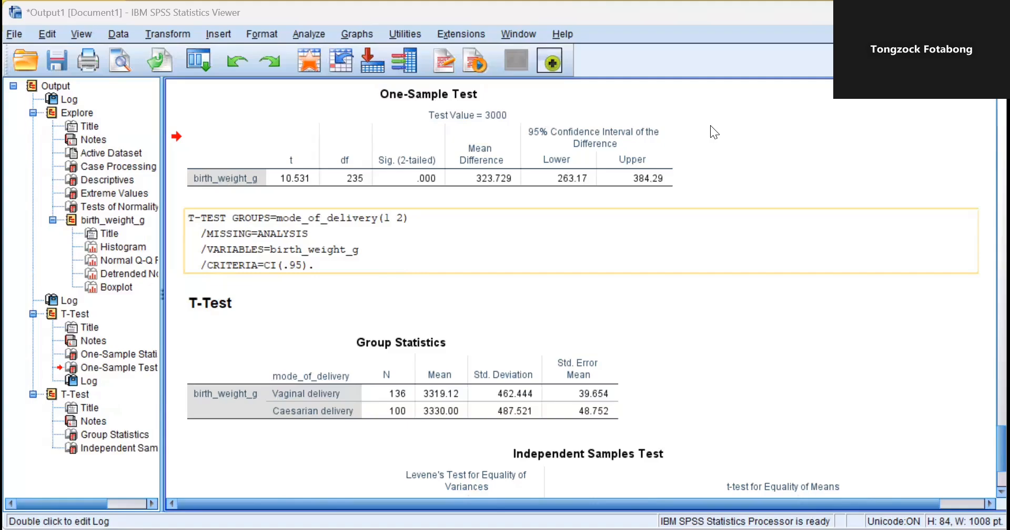
# Check the Group Statistics and Independent Samples Test tables, then show Data_Adrian.sav in Variable View.
pyautogui.scroll(-3, 407, 321)
pyautogui.click(407, 321)
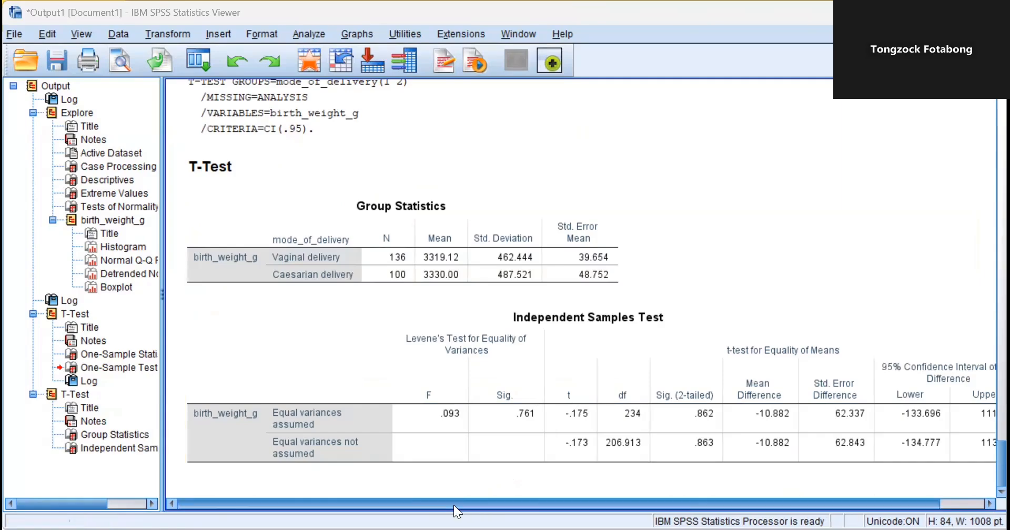
pyautogui.hscroll(1, 466, 505)
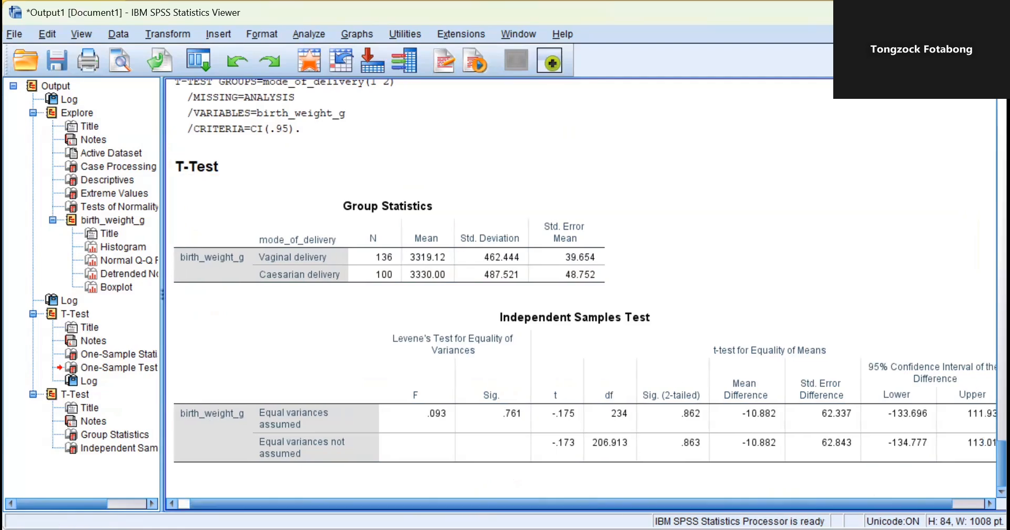
pyautogui.click(471, 263)
pyautogui.click(648, 335)
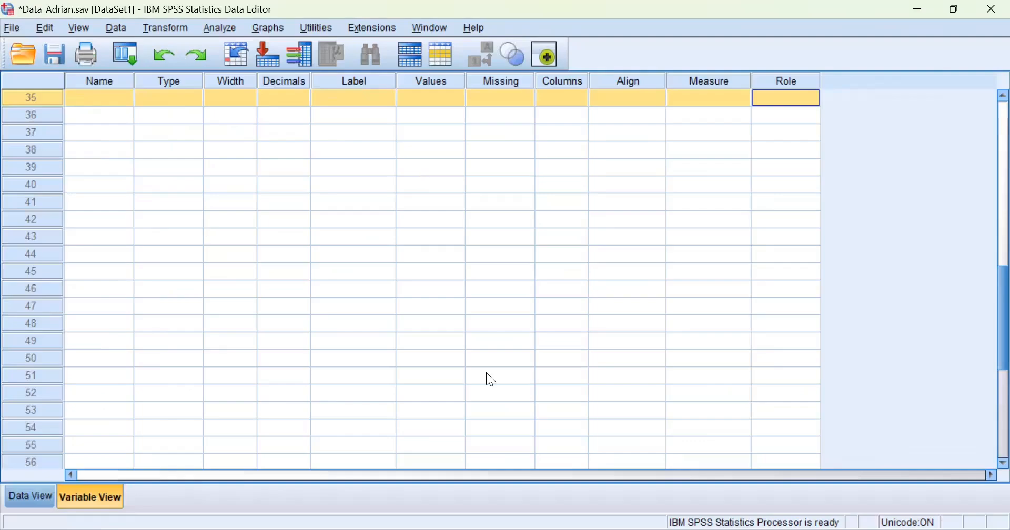
pyautogui.scroll(2, 443, 450)
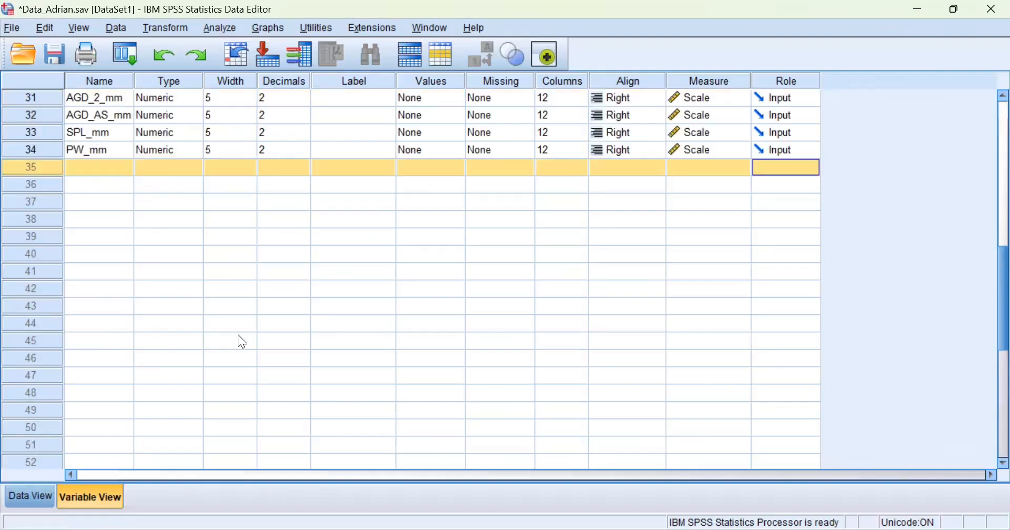
# Create the numeric variables Groups in row 35 and Experiment in row 36.
pyautogui.scroll(2, 242, 342)
pyautogui.click(111, 253)
pyautogui.click(112, 253)
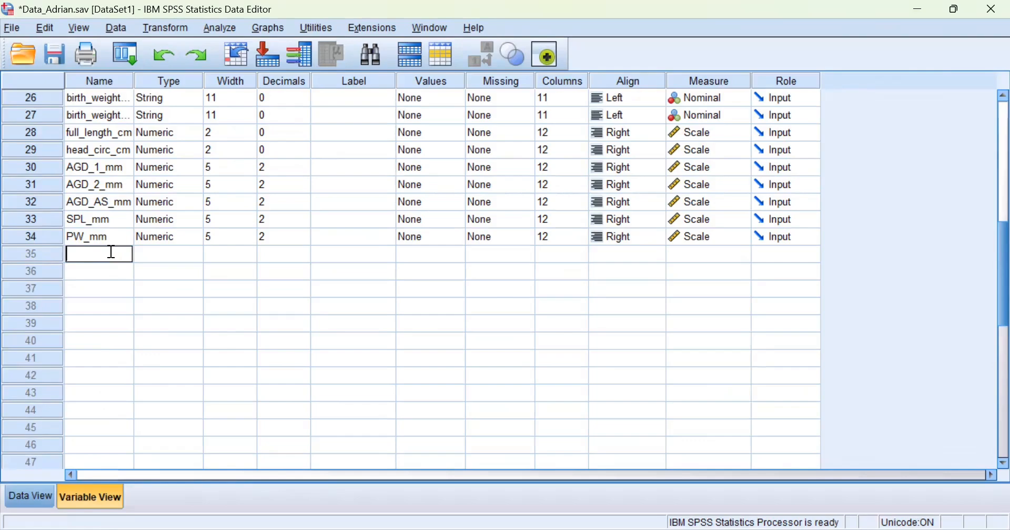
pyautogui.write('Group')
pyautogui.write('s')
pyautogui.press('Return')
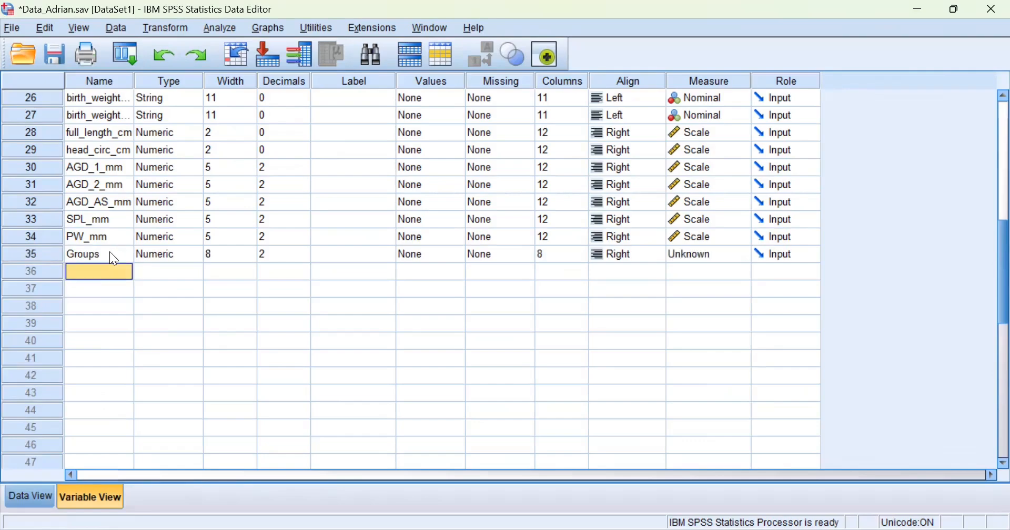
pyautogui.write('Experiment')
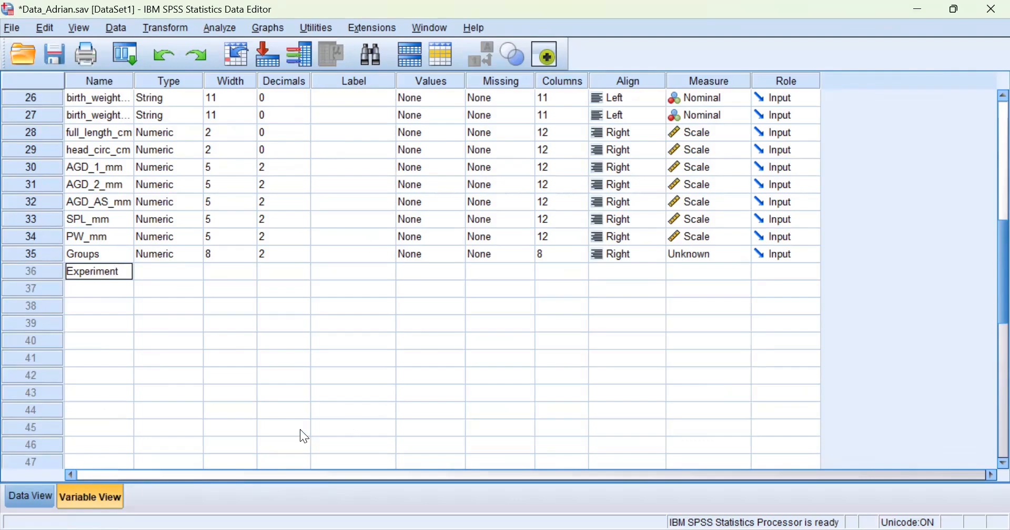
pyautogui.click(293, 286)
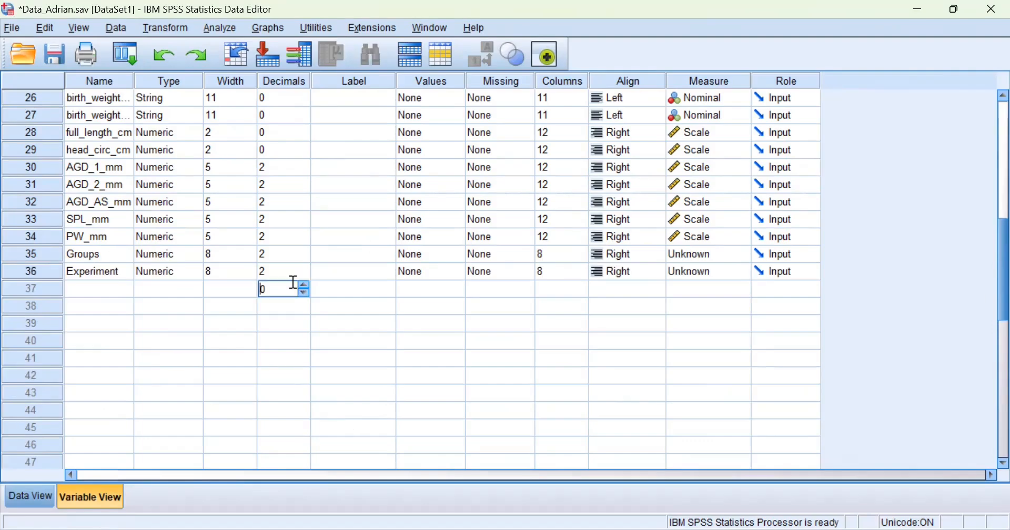
pyautogui.click(47, 495)
pyautogui.click(641, 233)
# Enter 1 in the Groups column for cases 1–5.
pyautogui.click(474, 150)
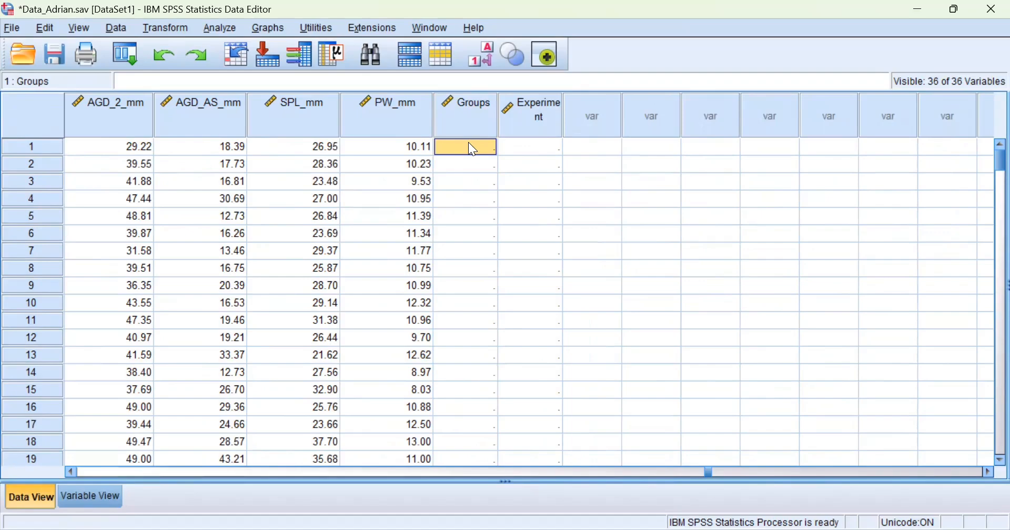
pyautogui.write('1')
pyautogui.press('Return')
pyautogui.write('1')
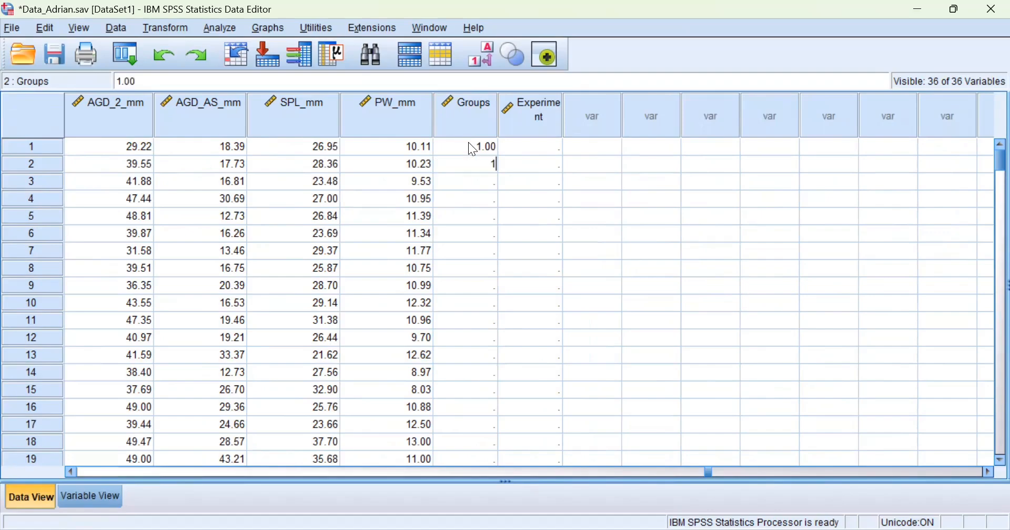
pyautogui.press('Return')
pyautogui.write('1')
pyautogui.press('Return')
pyautogui.write('1')
pyautogui.press('Return')
# Enter 2 in Groups for cases 6–10 and return to Variable View.
pyautogui.press('Return')
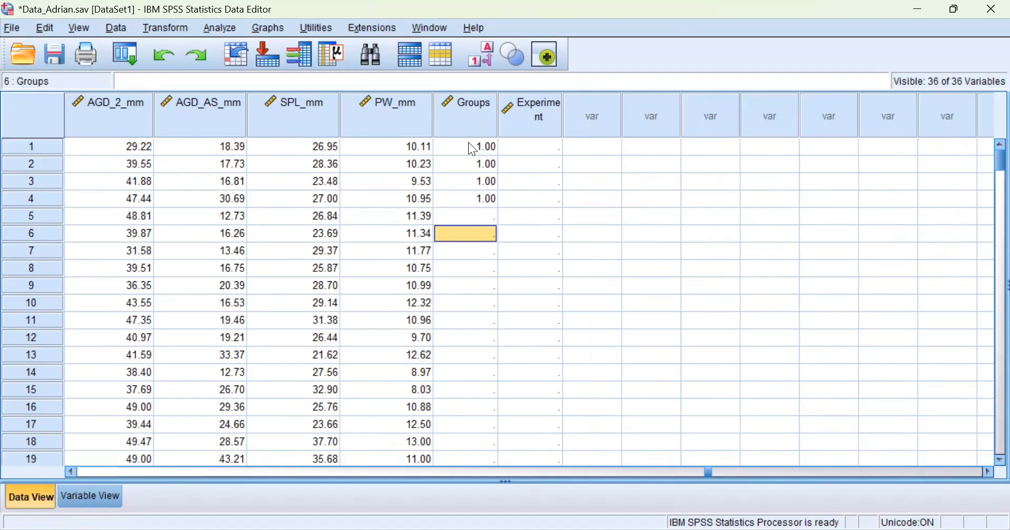
pyautogui.press('Up')
pyautogui.write('1')
pyautogui.press('Return')
pyautogui.write('2')
pyautogui.press('Return')
pyautogui.write('2')
pyautogui.press('Return')
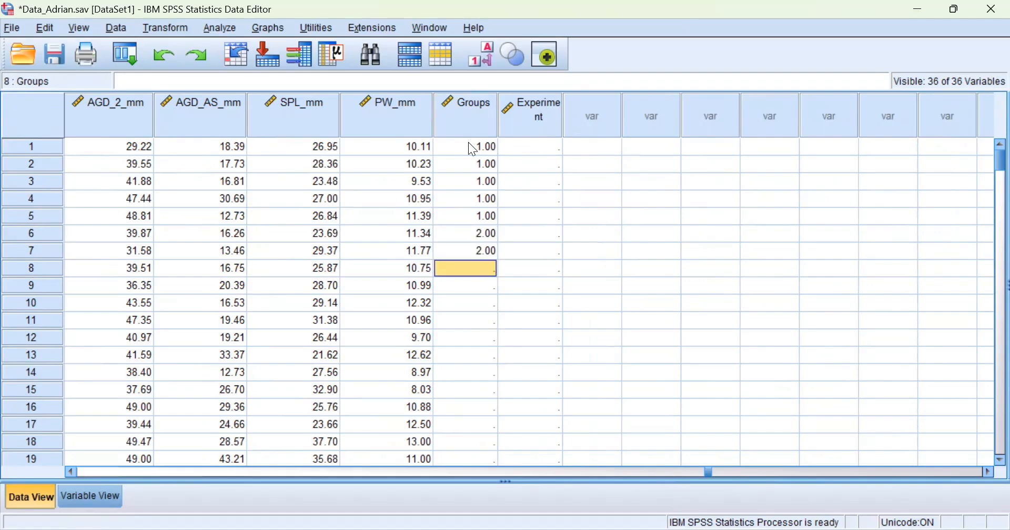
pyautogui.write('2')
pyautogui.press('Return')
pyautogui.press('Return')
pyautogui.press('Up')
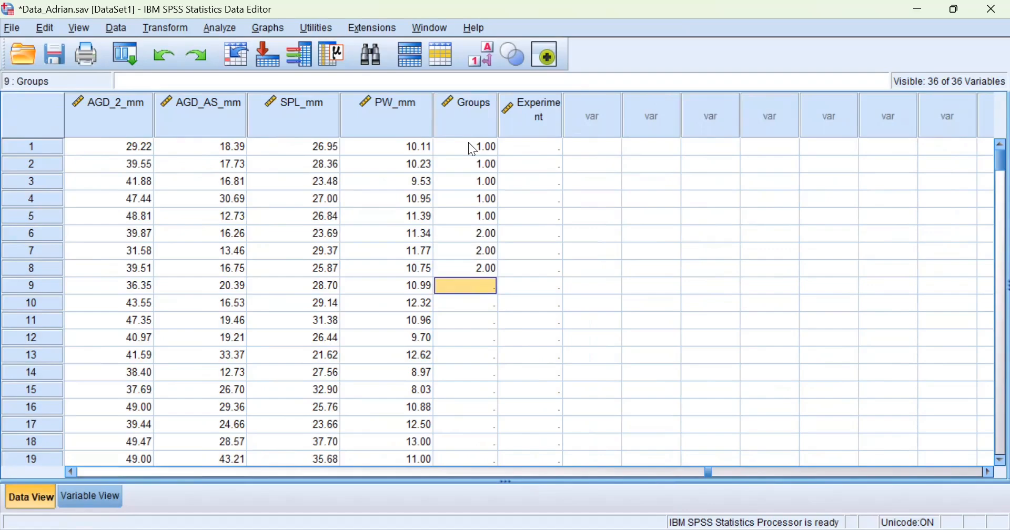
pyautogui.write('2')
pyautogui.press('Return')
pyautogui.write('2')
pyautogui.press('Return')
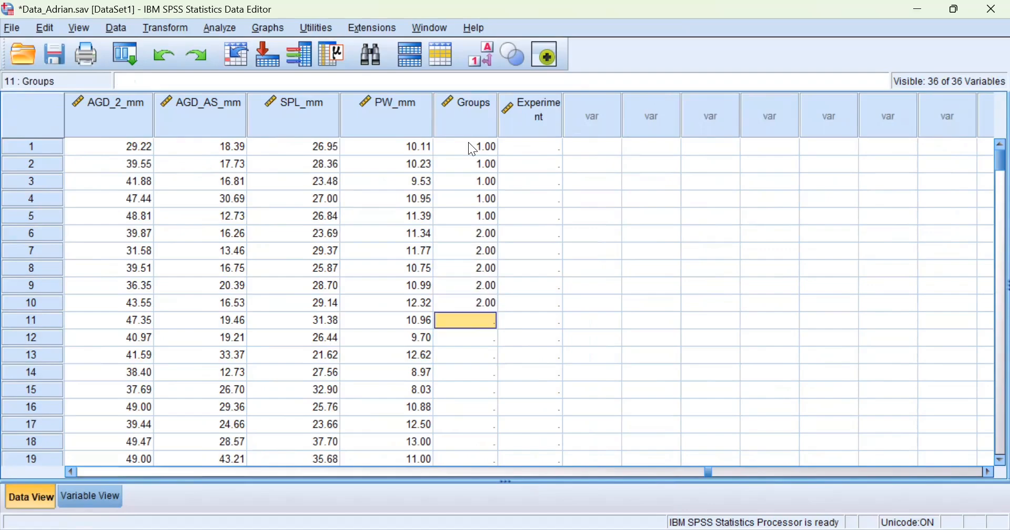
pyautogui.click(90, 498)
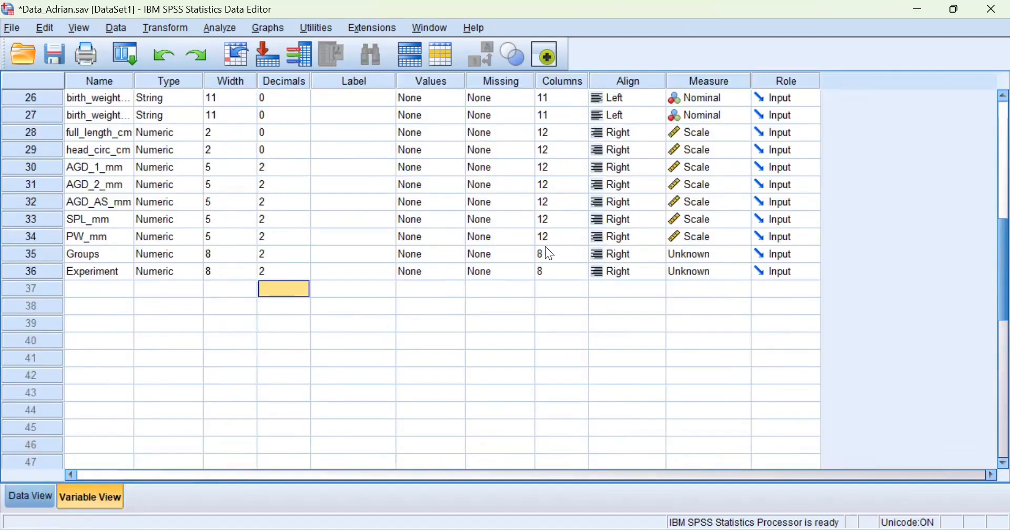
# Set the Measure of Groups to Nominal and of Experiment to Scale.
pyautogui.click(742, 258)
pyautogui.click(721, 269)
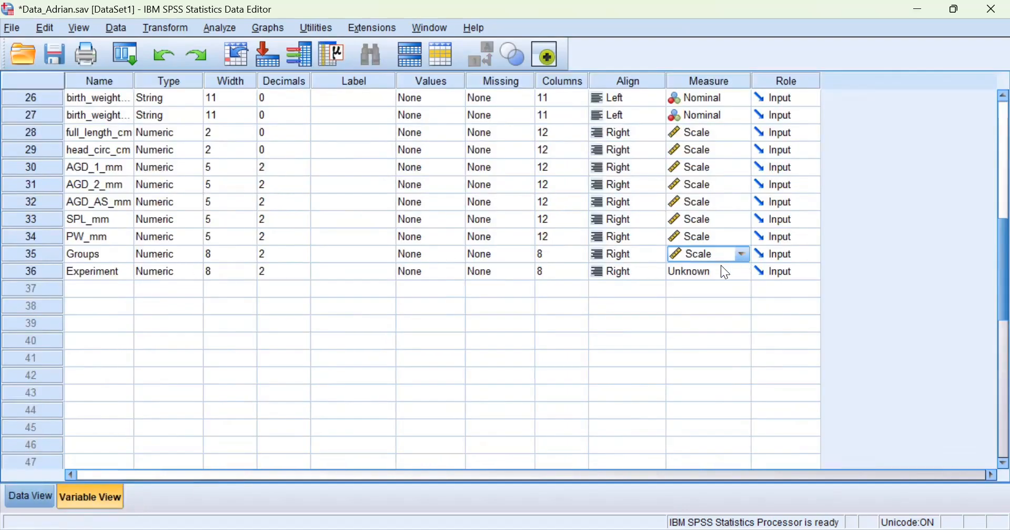
pyautogui.click(741, 256)
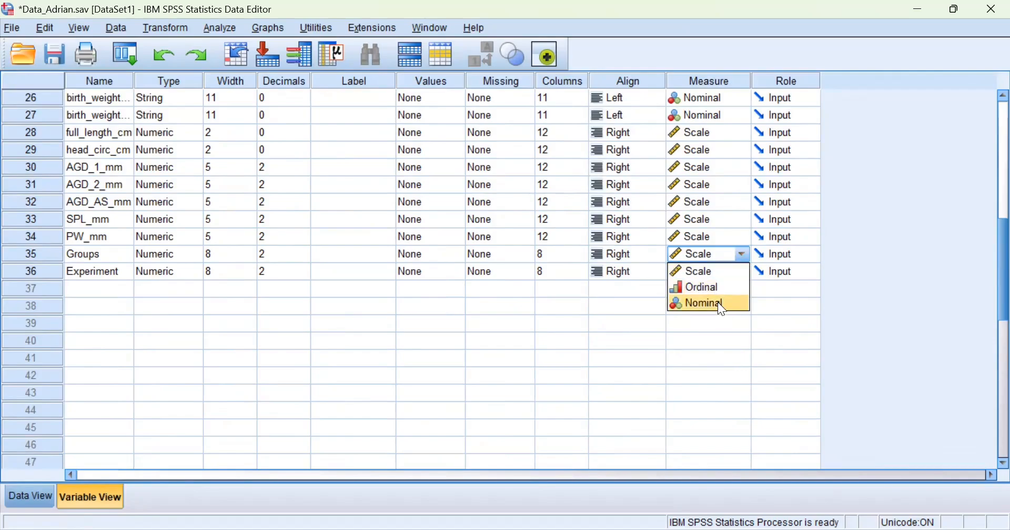
pyautogui.click(718, 302)
pyautogui.click(742, 273)
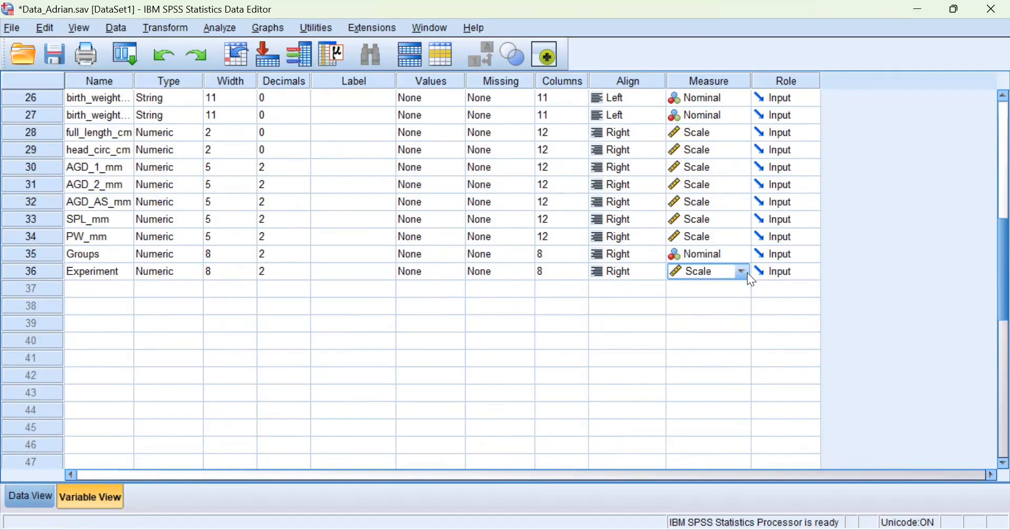
pyautogui.click(727, 318)
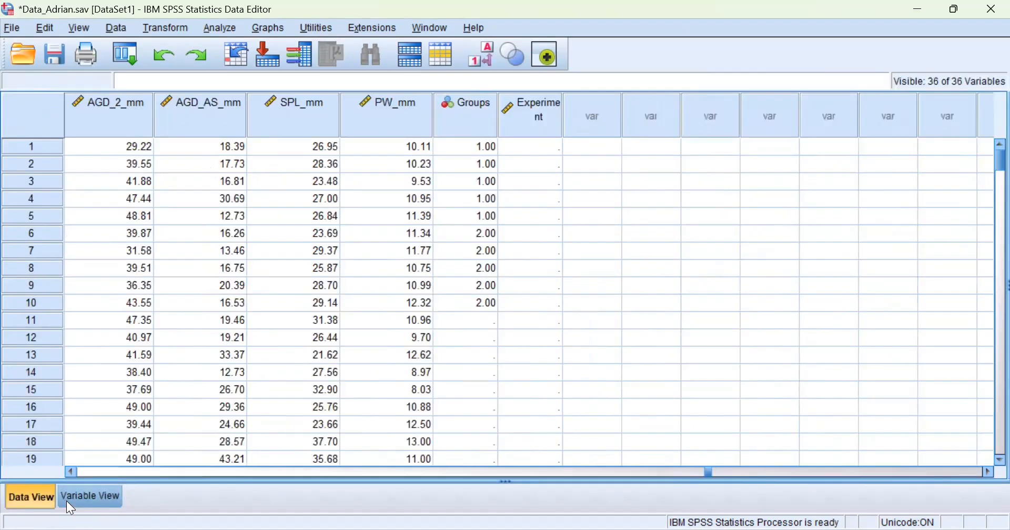
pyautogui.click(533, 152)
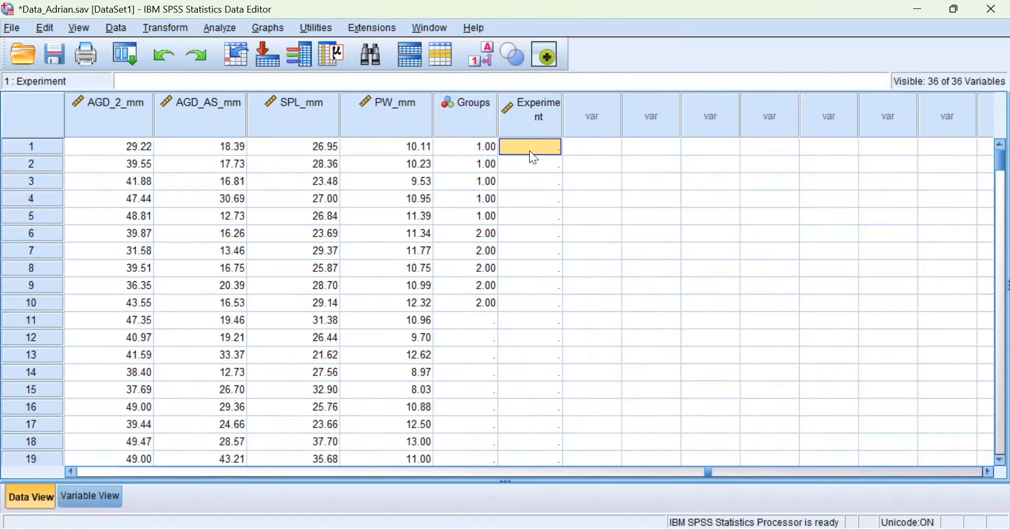
# Enter Experiment values 200, 242, 182, 450 and 346 for rows 1–5.
pyautogui.write('2')
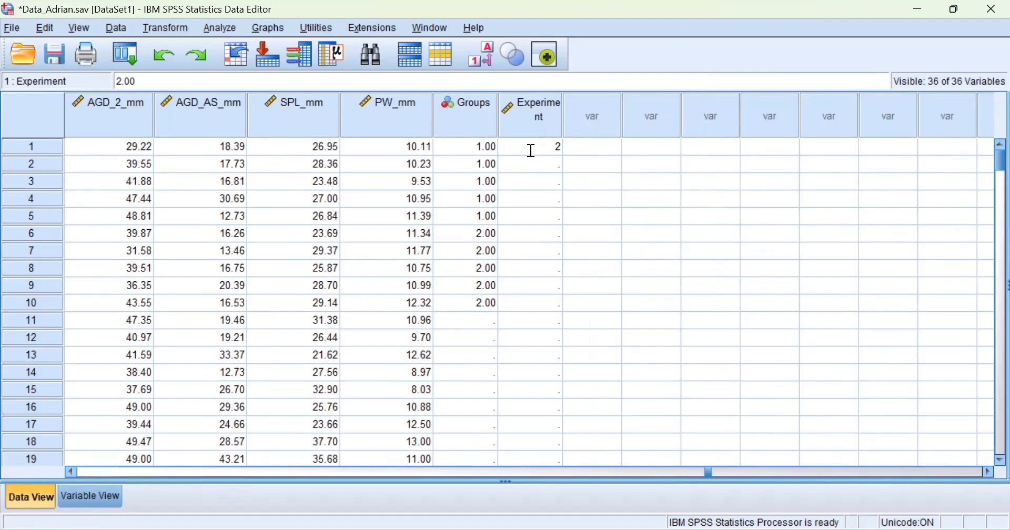
pyautogui.write('00')
pyautogui.press('Return')
pyautogui.write('242')
pyautogui.press('Return')
pyautogui.write('182')
pyautogui.press('Return')
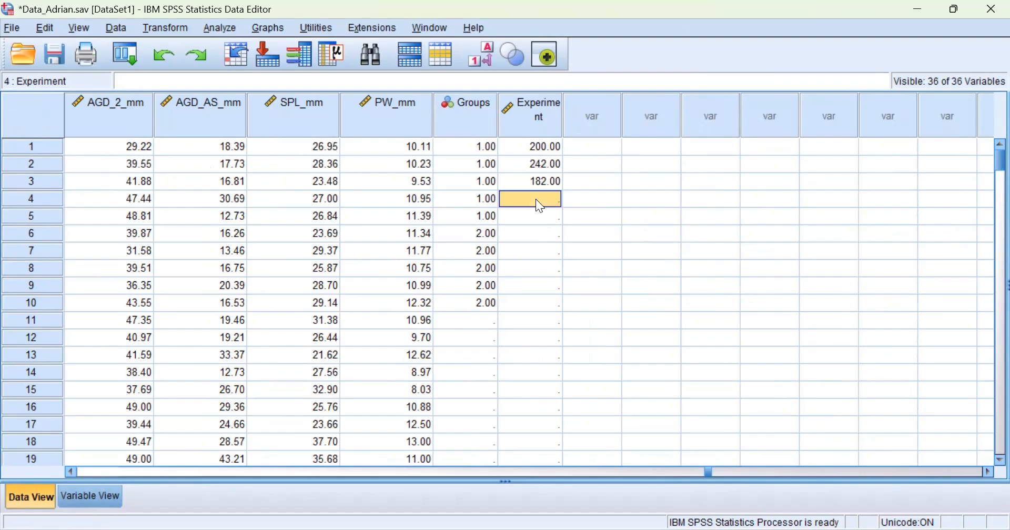
pyautogui.write('450')
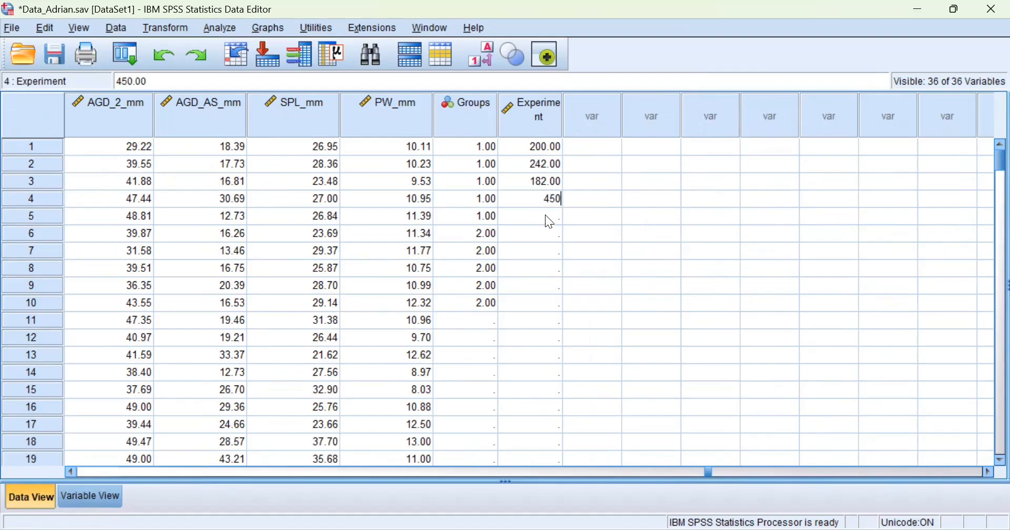
pyautogui.press('Return')
pyautogui.write('346')
pyautogui.press('Return')
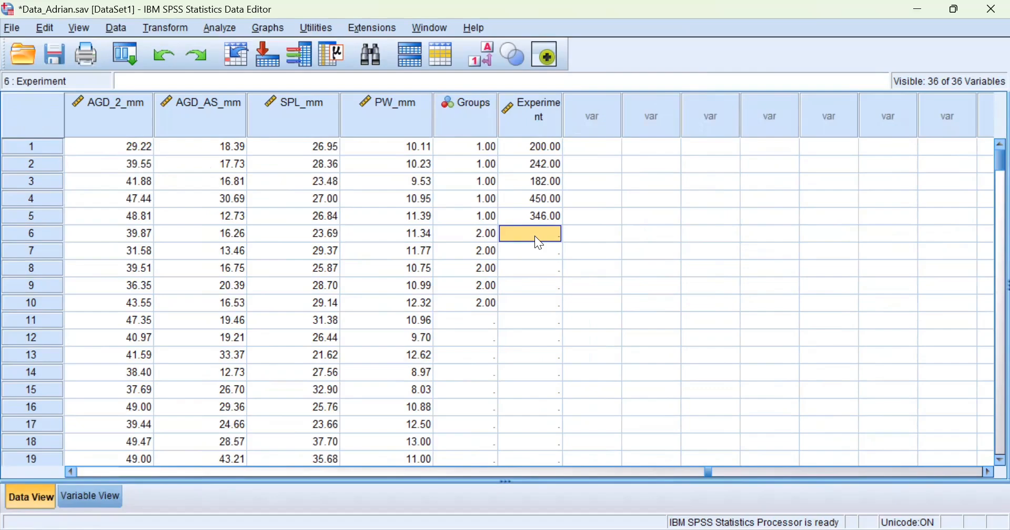
# Enter Experiment values 234, 5669, 324, 567 and 3244 for rows 6–10.
pyautogui.write('234')
pyautogui.press('Return')
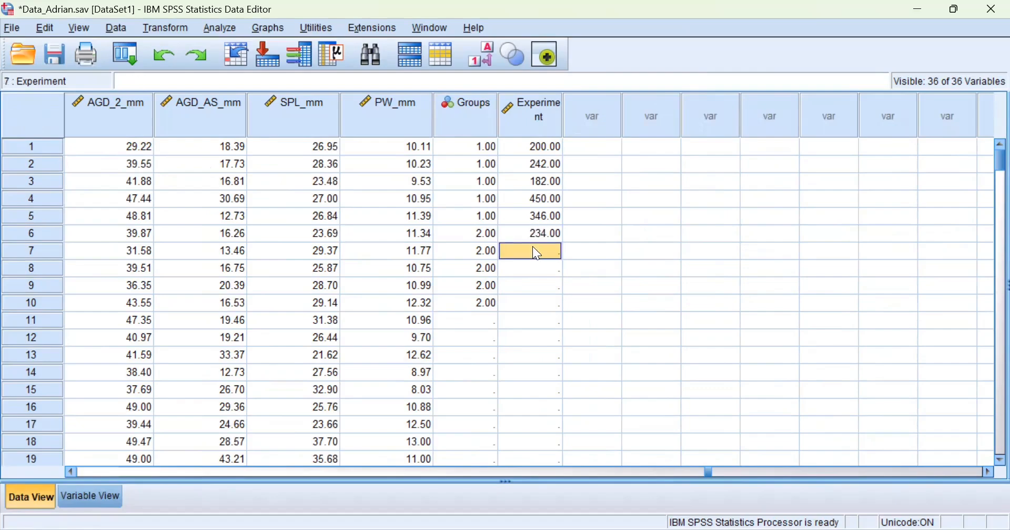
pyautogui.write('5669')
pyautogui.press('Return')
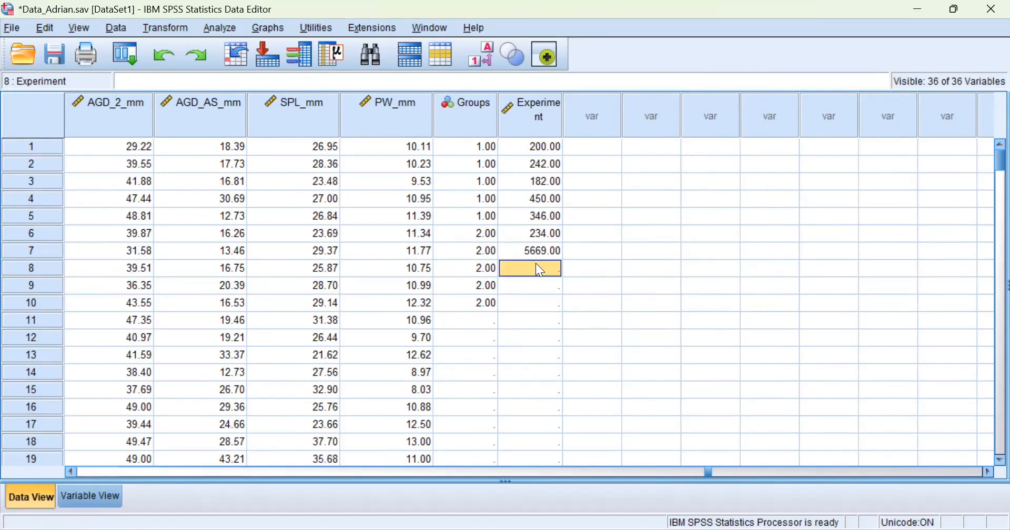
pyautogui.write('644')
pyautogui.press('Return')
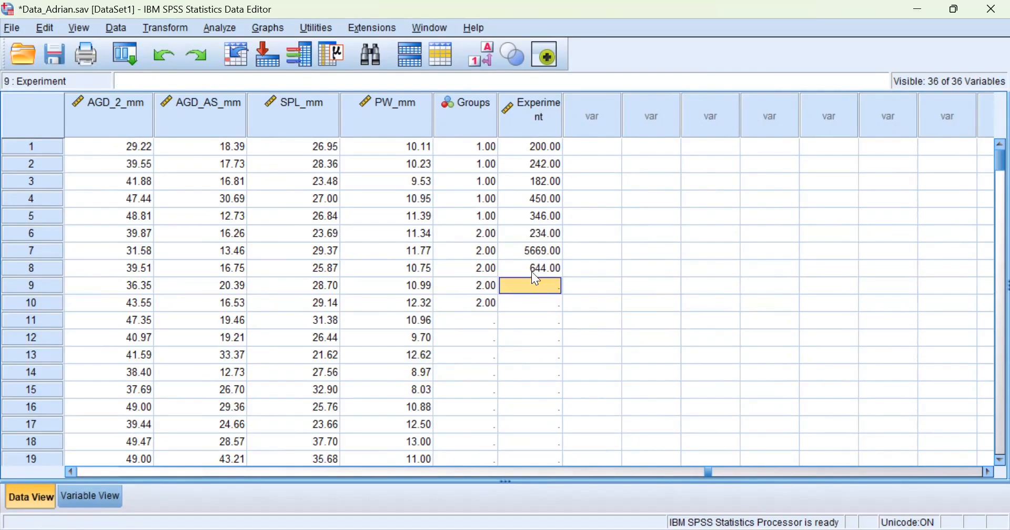
pyautogui.click(529, 269)
pyautogui.write('324')
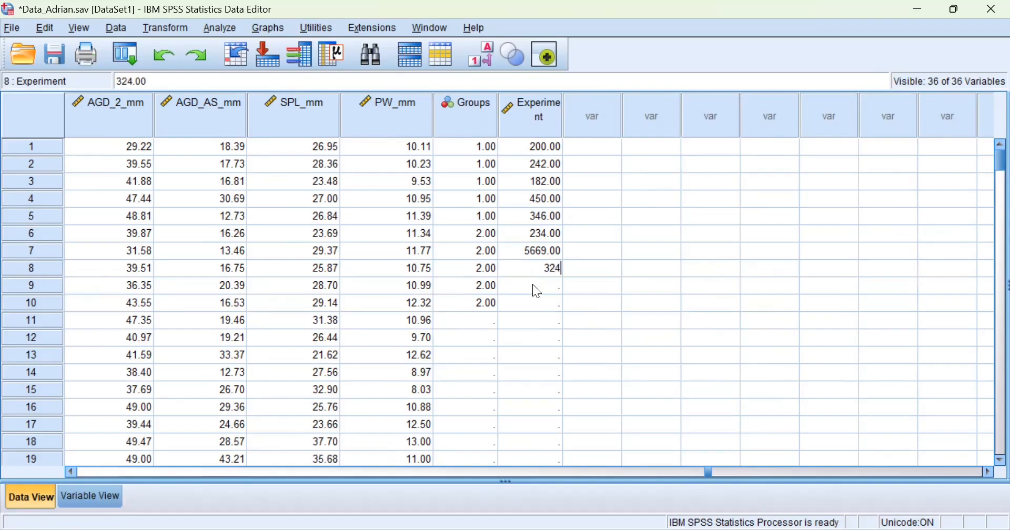
pyautogui.press('Return')
pyautogui.write('567')
pyautogui.press('Return')
pyautogui.write('3244')
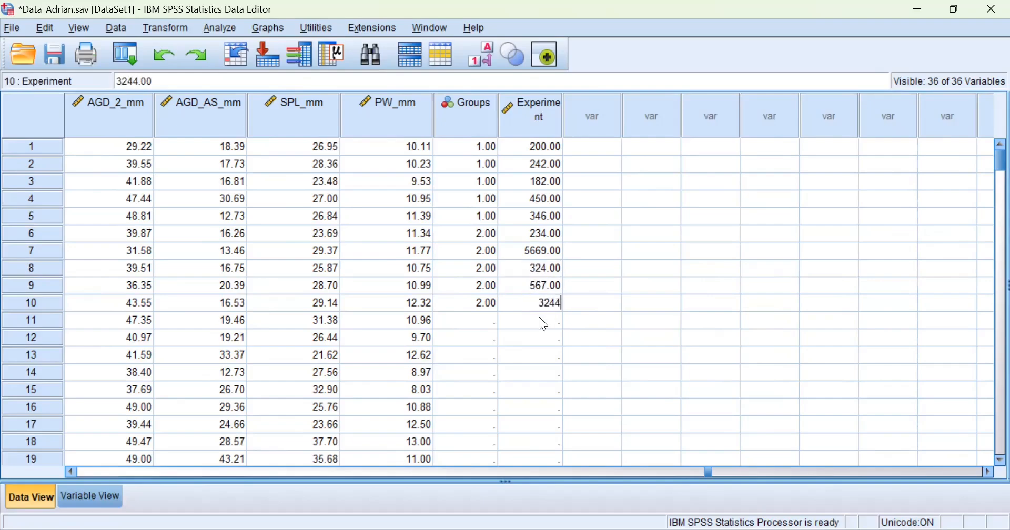
pyautogui.press('Return')
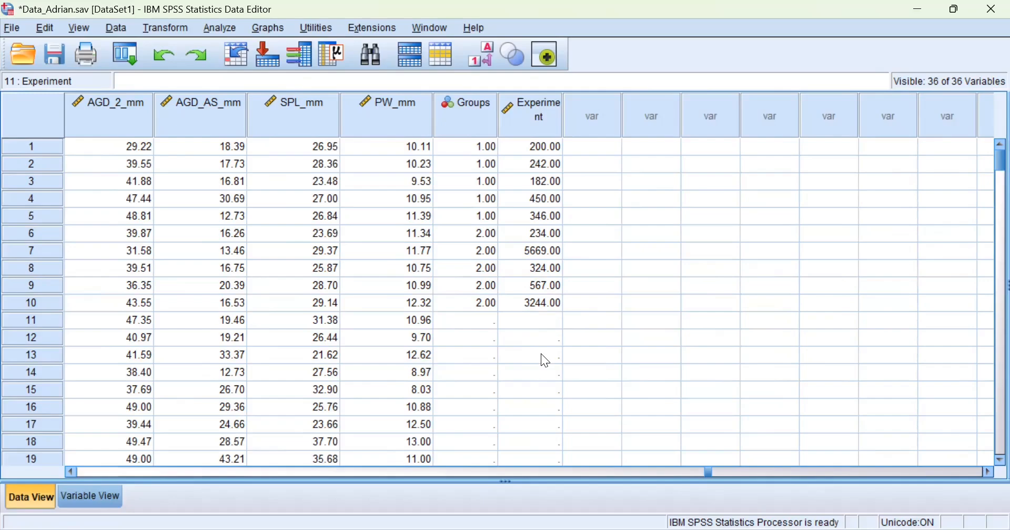
pyautogui.click(484, 326)
pyautogui.write('3')
pyautogui.press('Return')
pyautogui.write('3')
pyautogui.press('Return')
pyautogui.write('3')
pyautogui.click(531, 322)
pyautogui.click(535, 340)
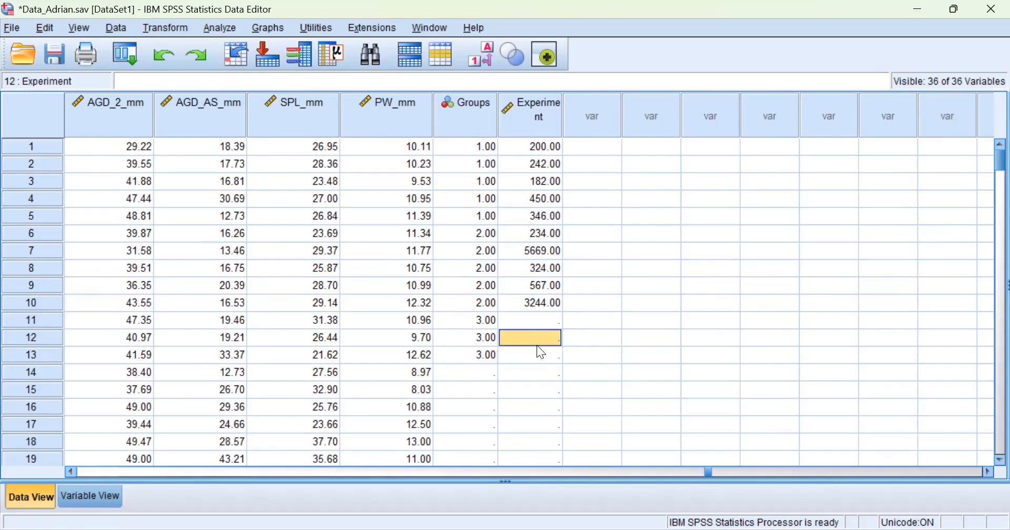
pyautogui.click(539, 356)
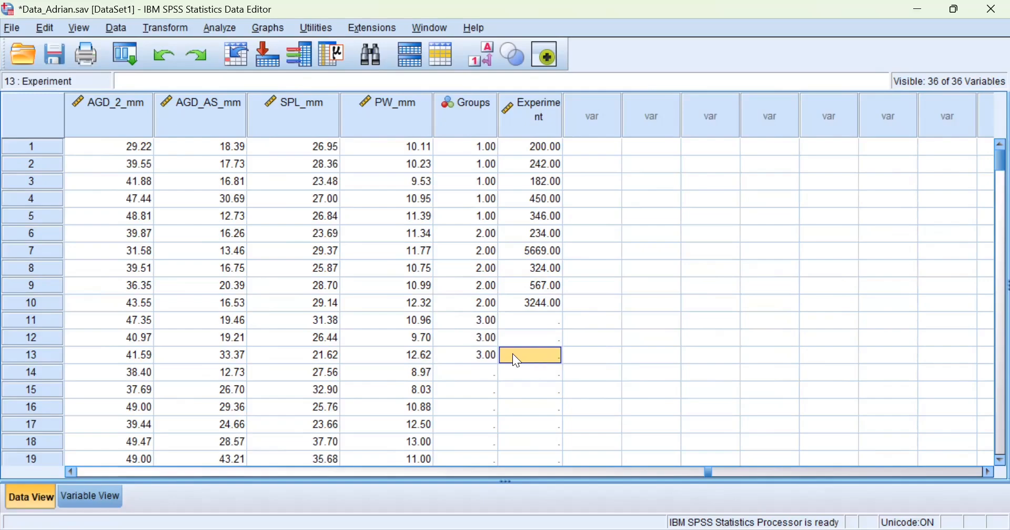
pyautogui.click(480, 323)
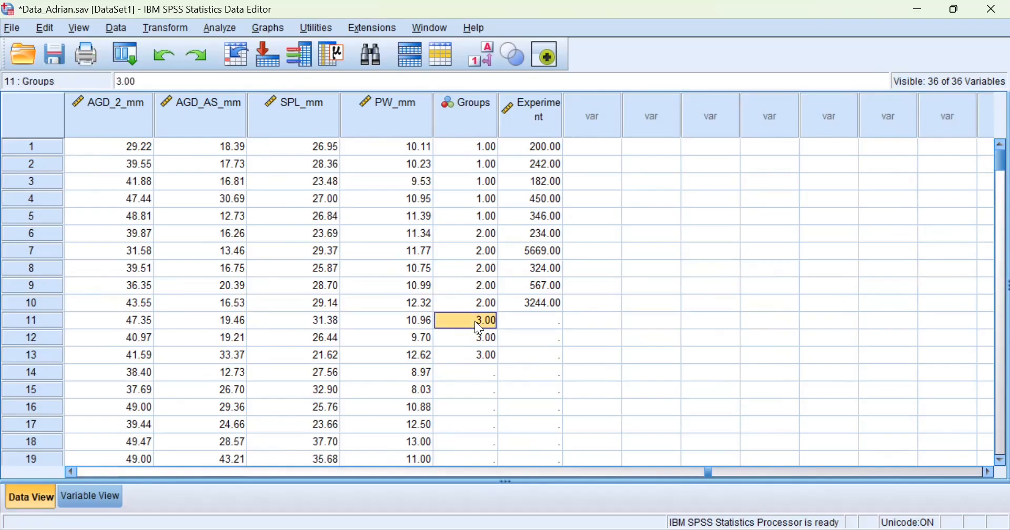
pyautogui.press('Delete')
pyautogui.click(488, 342)
pyautogui.click(527, 341)
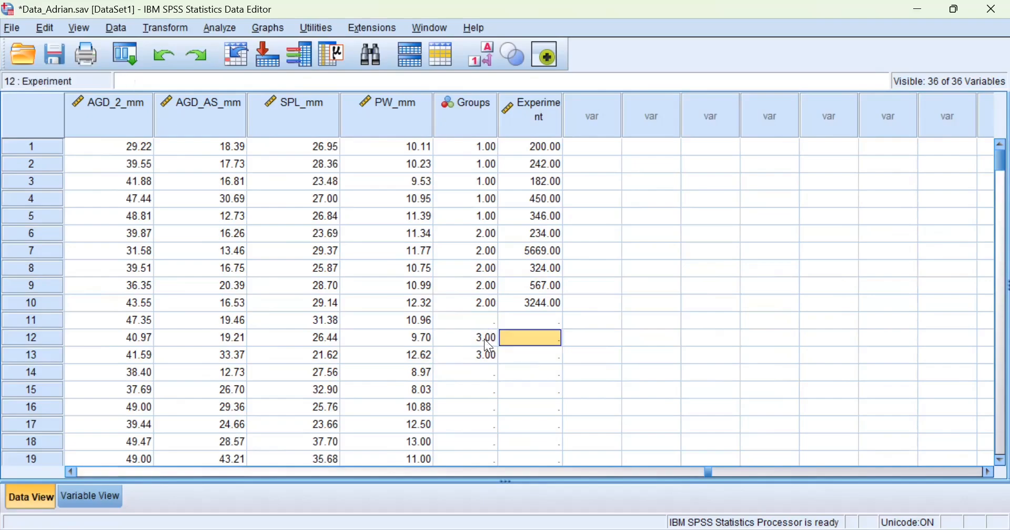
pyautogui.click(484, 339)
pyautogui.press('Delete')
pyautogui.click(487, 355)
pyautogui.press('Delete')
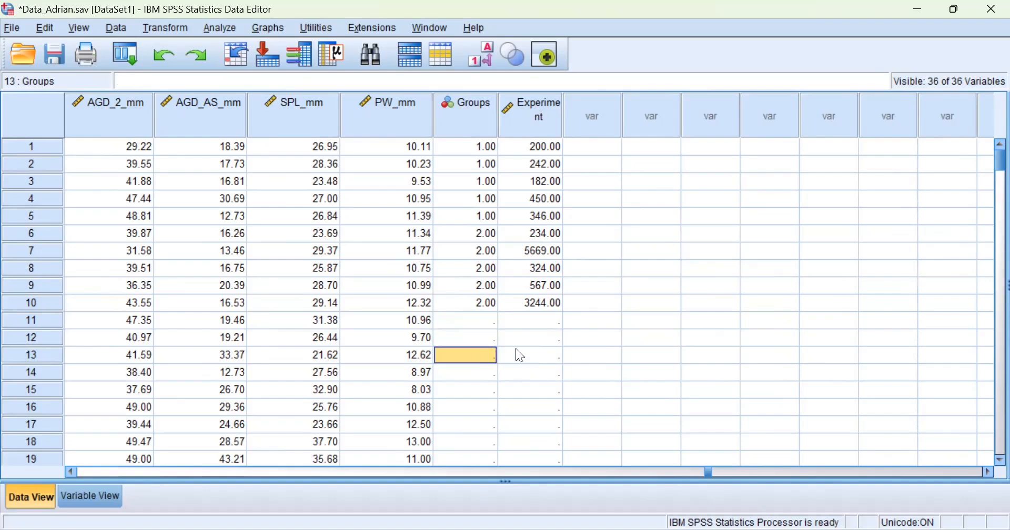
pyautogui.click(612, 235)
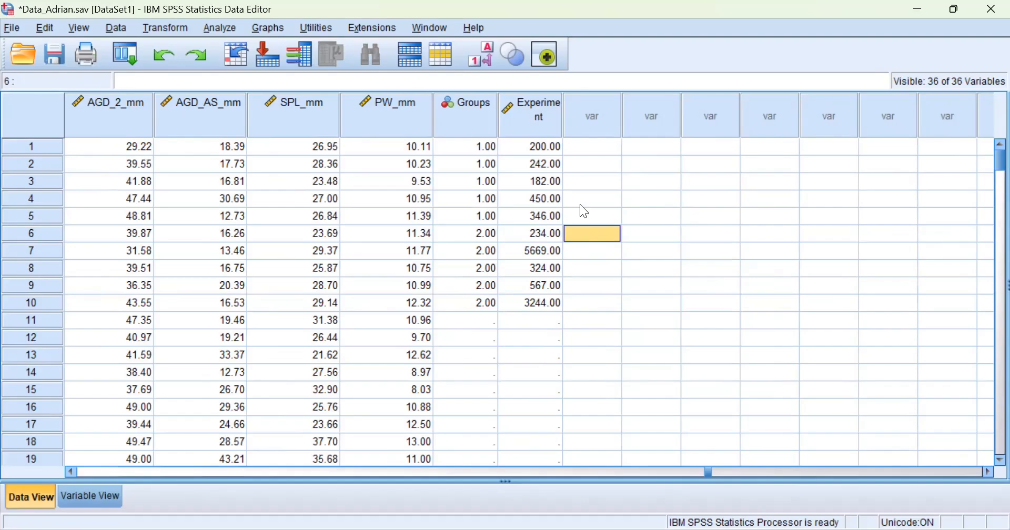
pyautogui.click(539, 255)
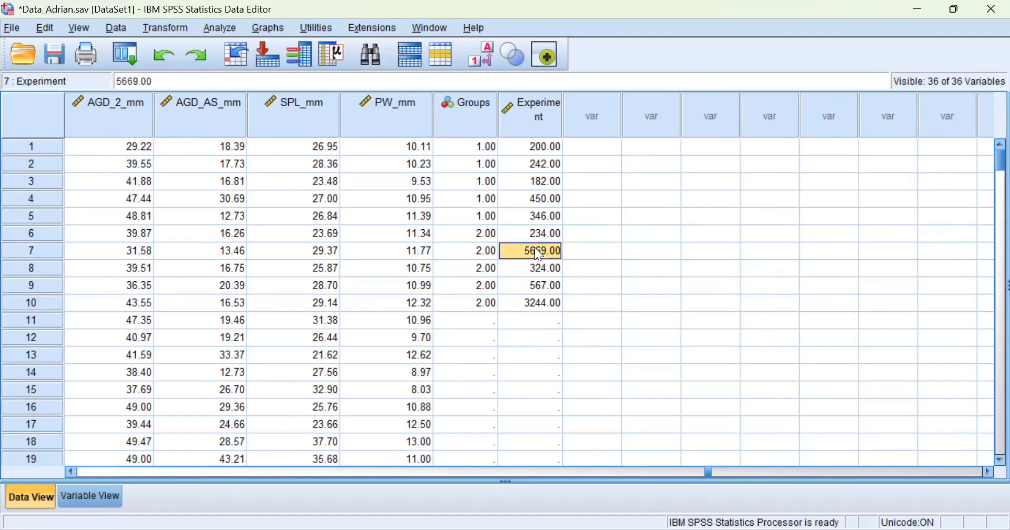
pyautogui.write('566')
pyautogui.click(606, 267)
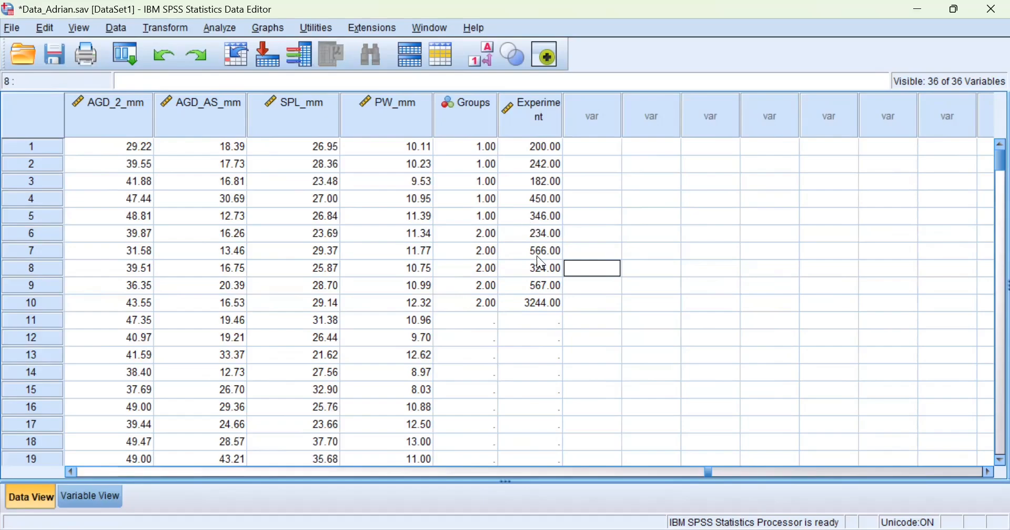
pyautogui.click(548, 306)
pyautogui.click(576, 254)
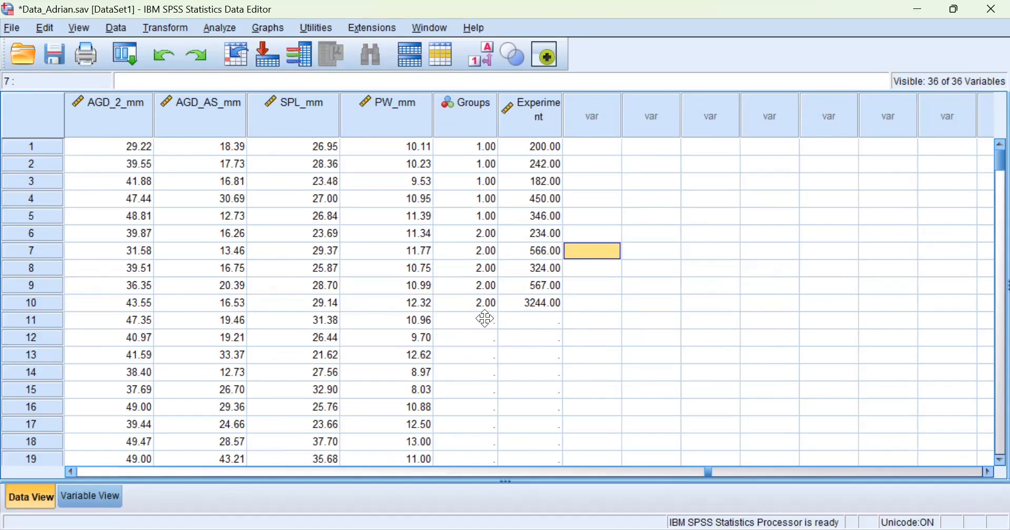
pyautogui.click(483, 343)
pyautogui.click(546, 343)
pyautogui.click(482, 359)
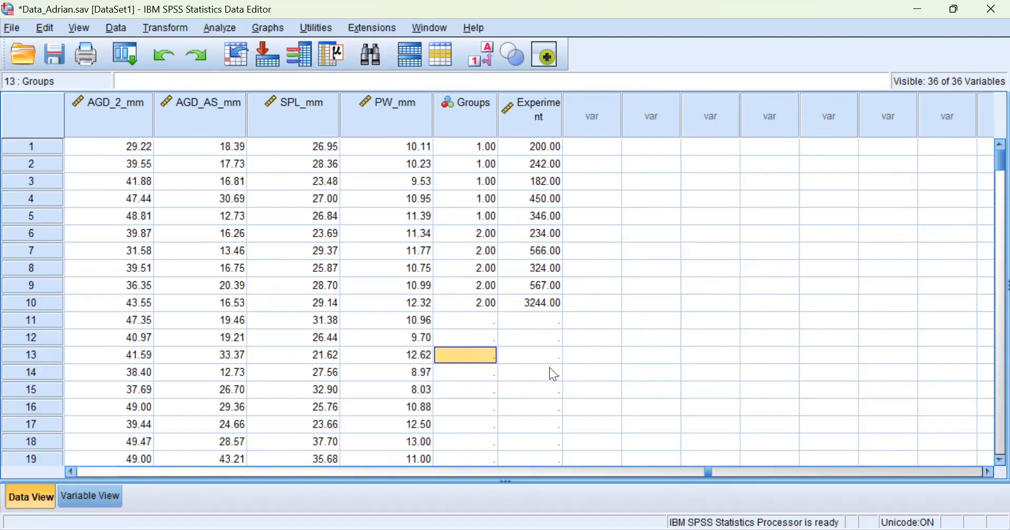
pyautogui.click(533, 387)
pyautogui.click(484, 376)
pyautogui.click(515, 406)
pyautogui.click(487, 408)
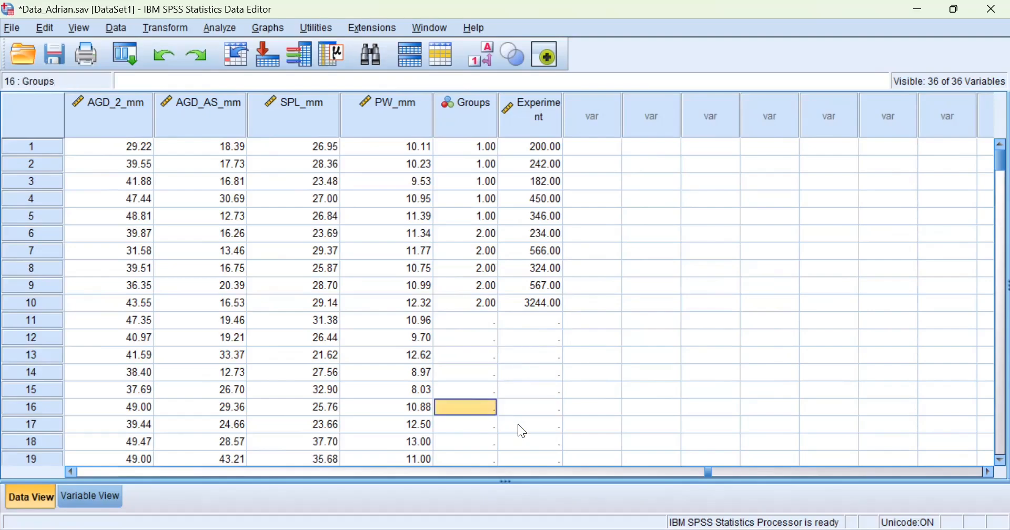
pyautogui.click(519, 425)
pyautogui.click(488, 432)
pyautogui.click(524, 438)
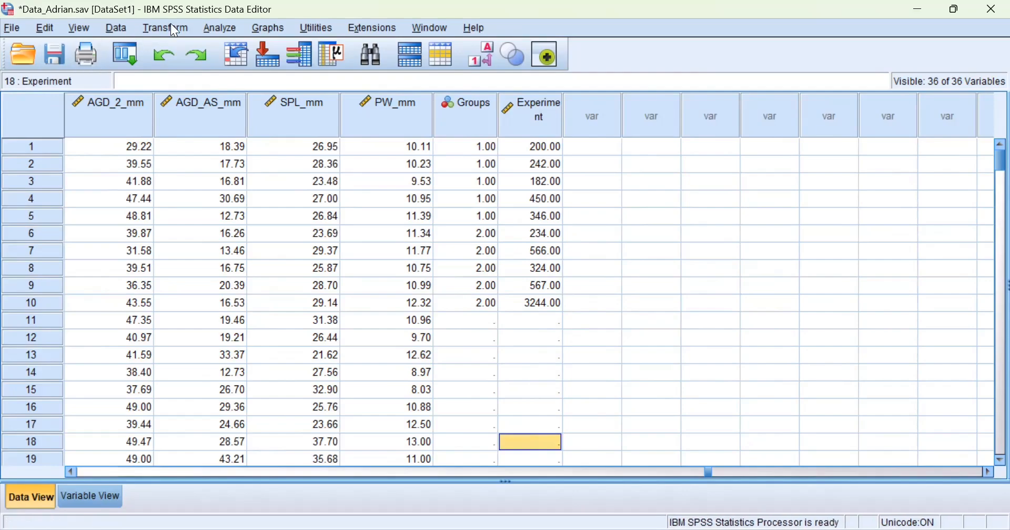
pyautogui.click(117, 50)
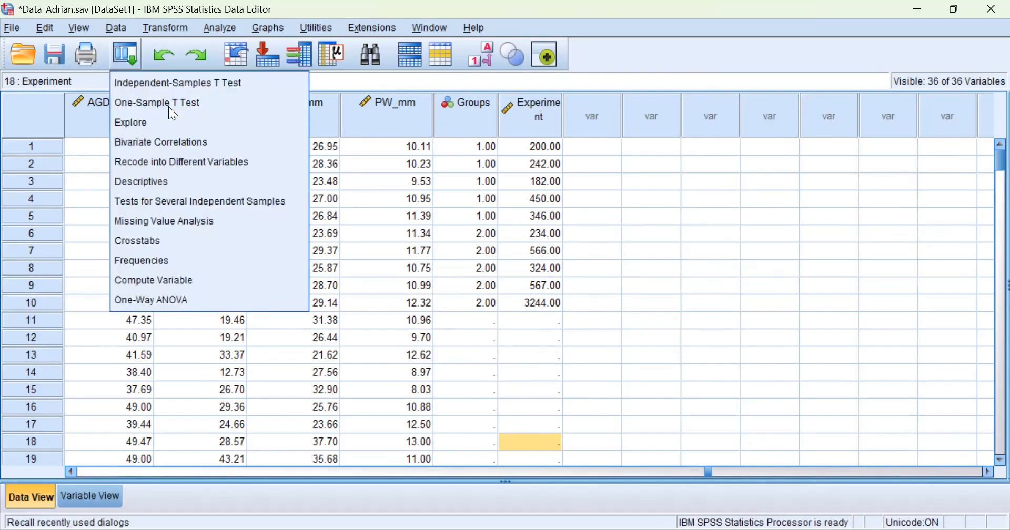
pyautogui.click(179, 81)
pyautogui.click(519, 203)
pyautogui.click(455, 232)
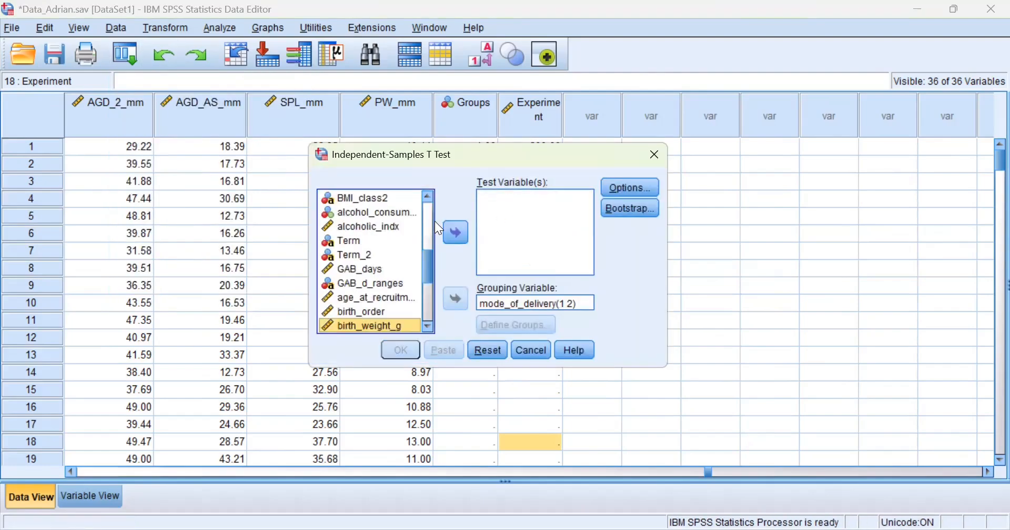
pyautogui.click(427, 305)
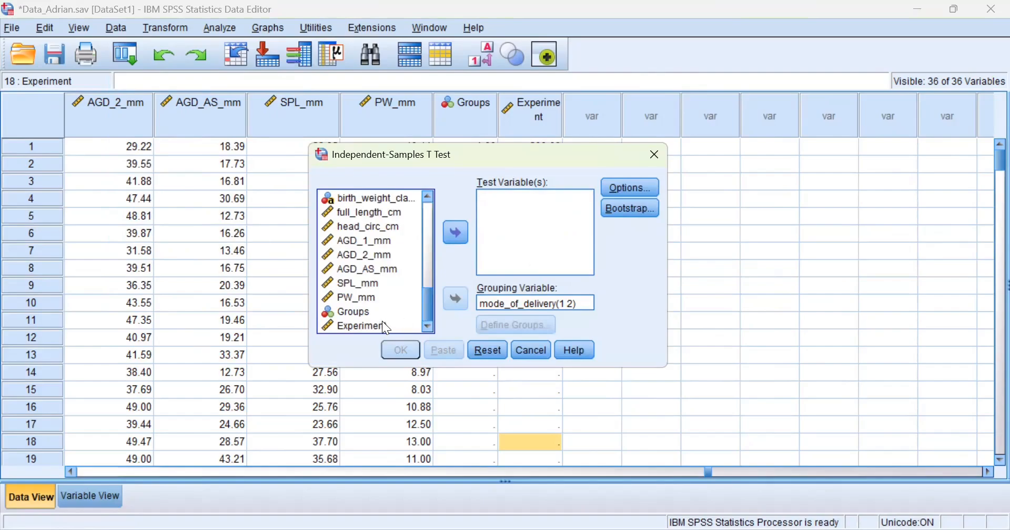
# Cancel the t-test setup and open the Value Labels editor for Groups.
pyautogui.click(656, 150)
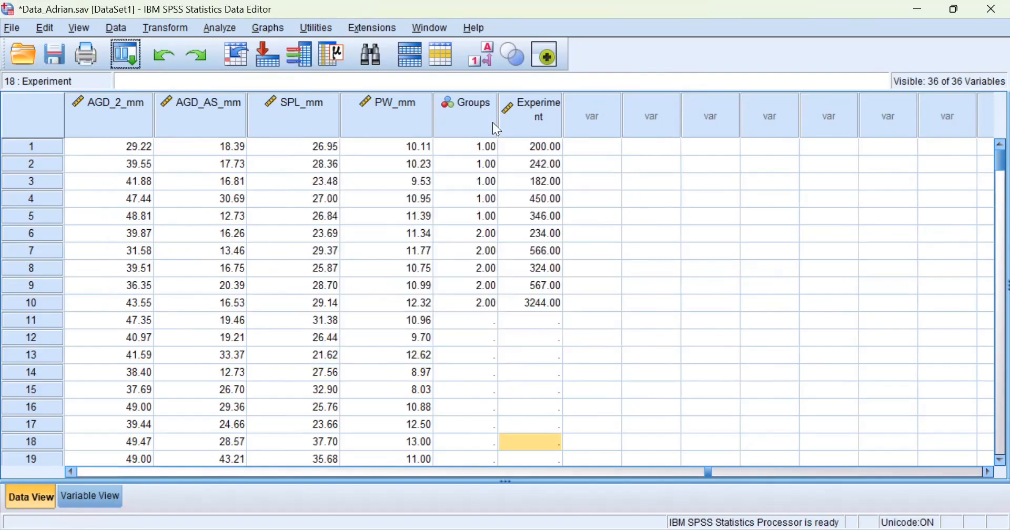
pyautogui.click(470, 107)
pyautogui.doubleClick(469, 106)
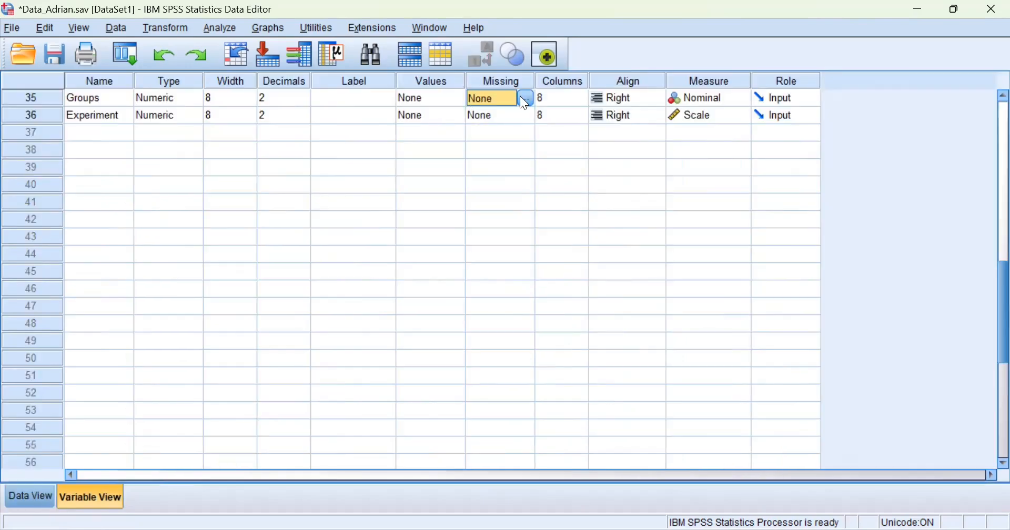
pyautogui.click(449, 97)
pyautogui.click(451, 97)
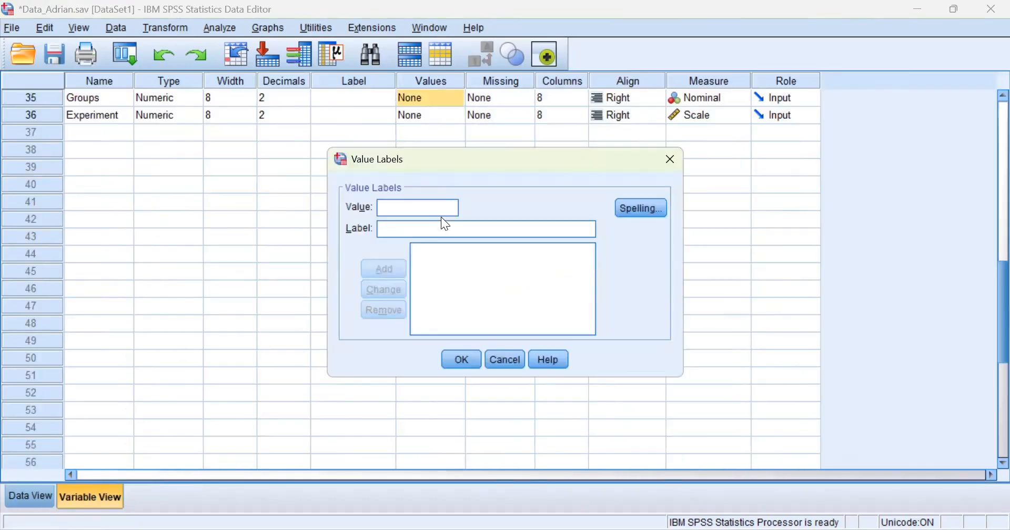
# Label Groups value 1 as 'reagent 1'.
pyautogui.write('1')
pyautogui.click(422, 229)
pyautogui.write('Gre')
pyautogui.press('BackSpace')
pyautogui.press('BackSpace')
pyautogui.press('BackSpace')
pyautogui.write('rea')
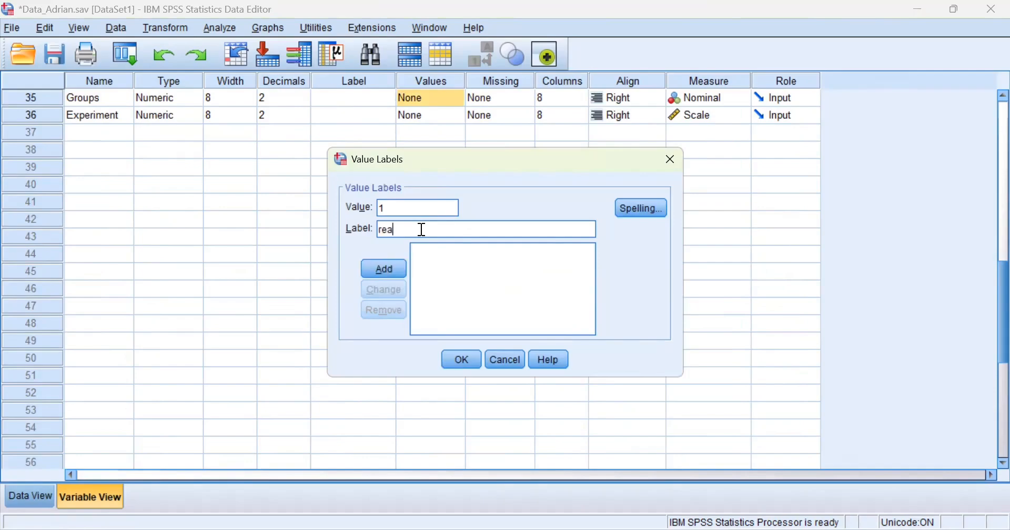
pyautogui.write('gaen')
pyautogui.press('BackSpace')
pyautogui.press('BackSpace')
pyautogui.press('BackSpace')
pyautogui.write('ent 1')
pyautogui.click(379, 273)
# Label value 2 as 'reagent 2' and apply the Groups value labels.
pyautogui.write('2')
pyautogui.click(385, 228)
pyautogui.write('reag')
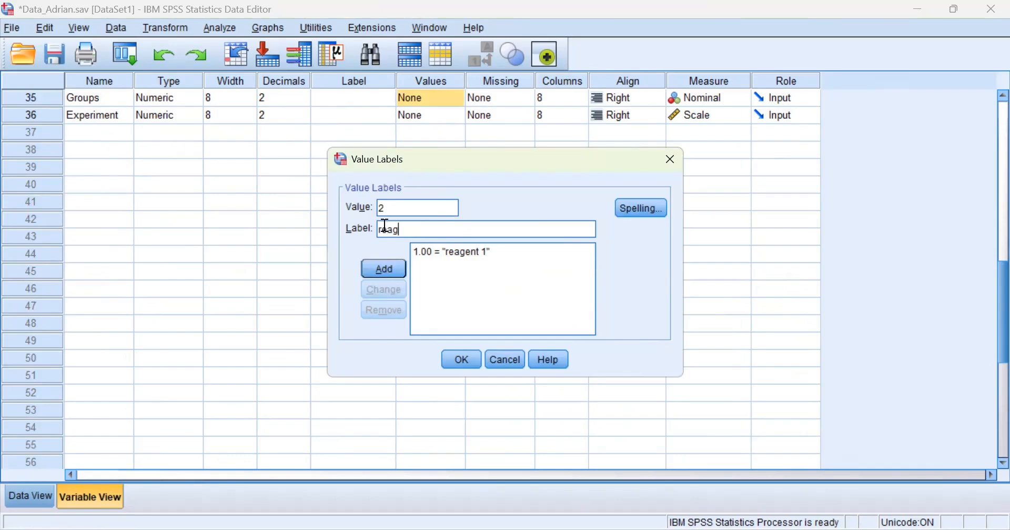
pyautogui.write('ent 2')
pyautogui.click(381, 269)
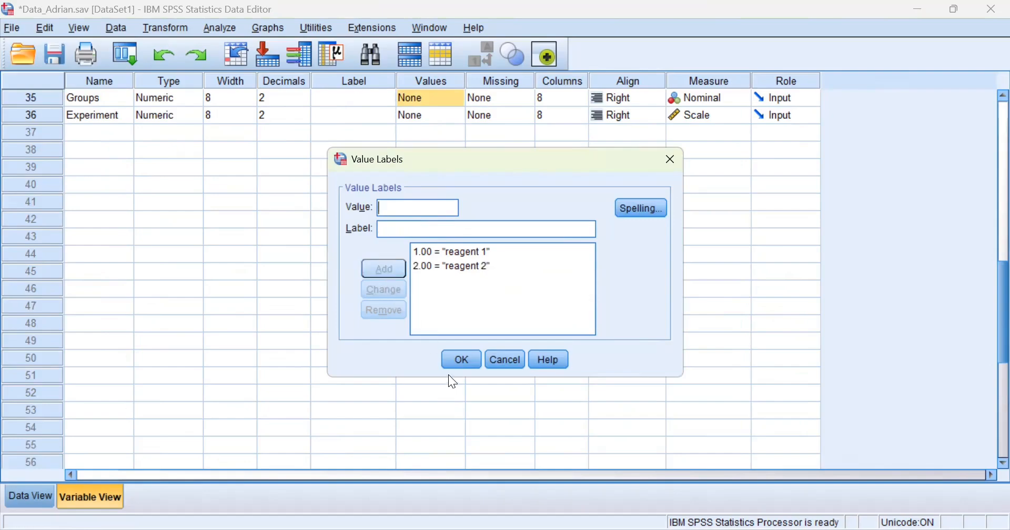
pyautogui.click(462, 359)
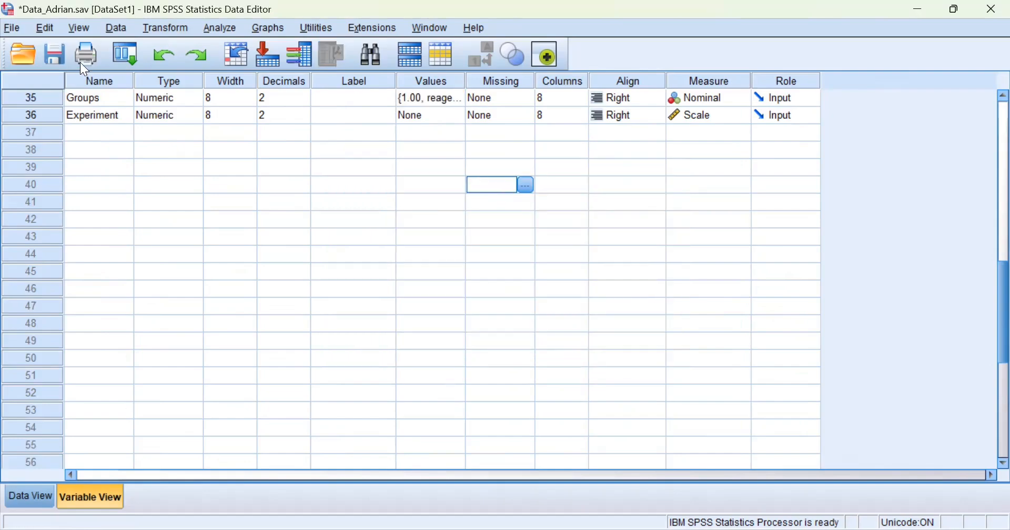
# Reset the Independent-Samples T Test with Experiment as test variable and Groups as grouping variable.
pyautogui.click(118, 53)
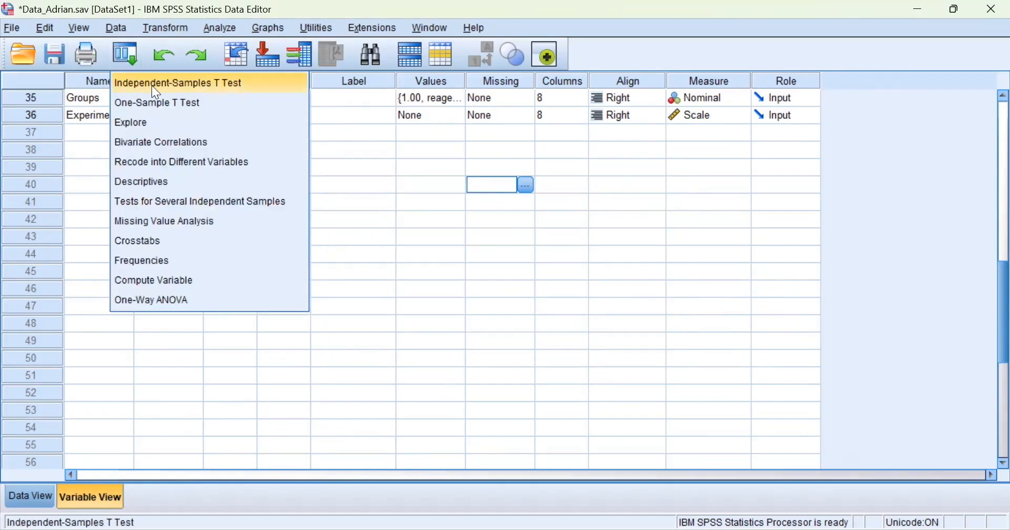
pyautogui.click(152, 85)
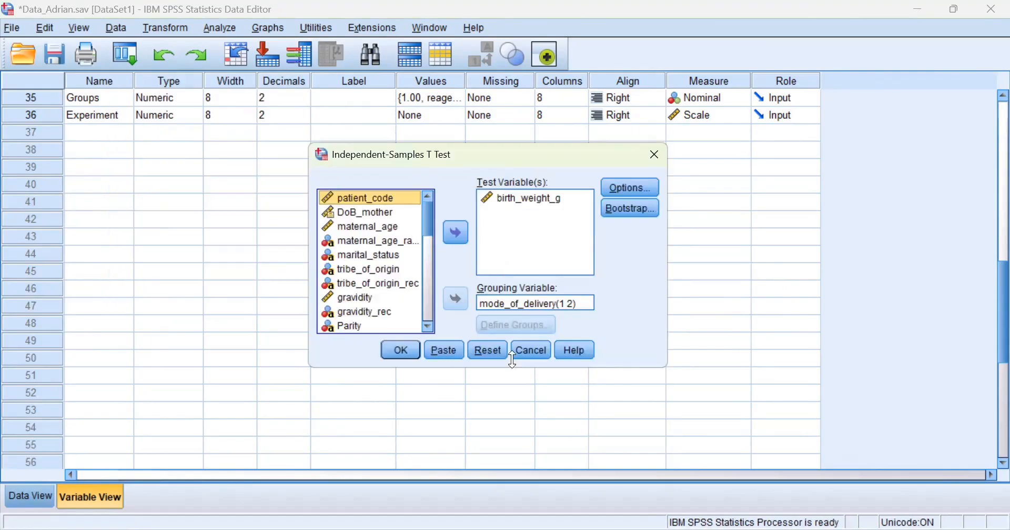
pyautogui.click(486, 352)
pyautogui.moveTo(428, 218); pyautogui.dragTo(413, 323)
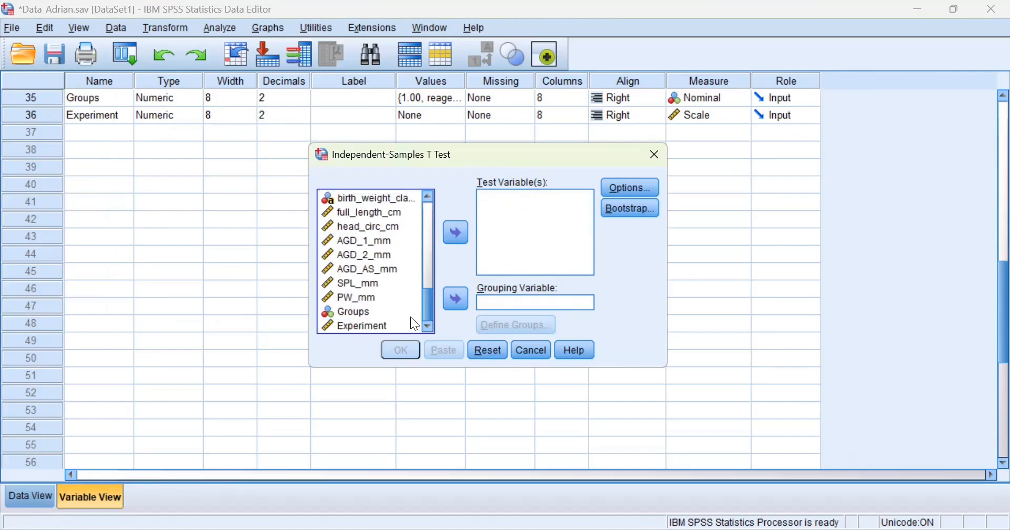
pyautogui.click(366, 324)
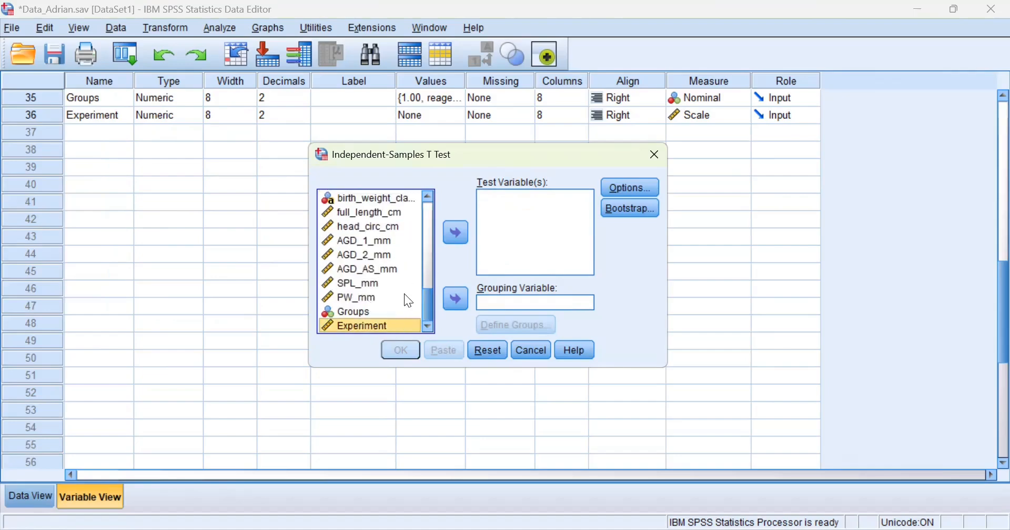
pyautogui.click(454, 232)
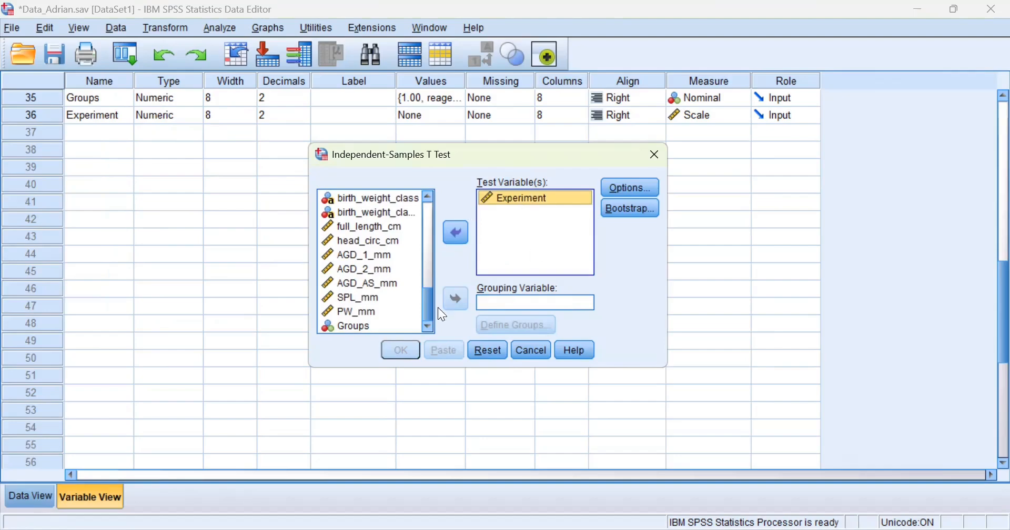
pyautogui.click(347, 327)
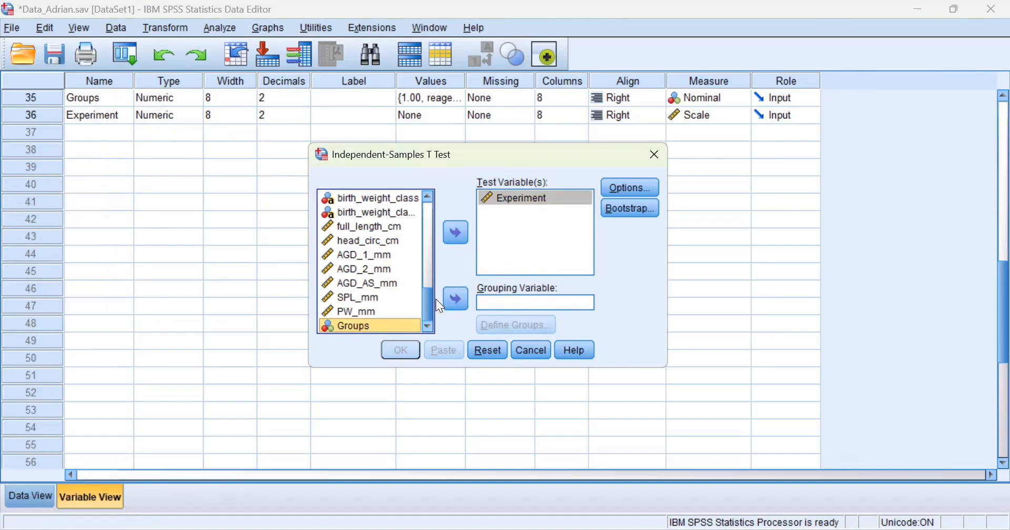
pyautogui.click(450, 294)
# Define groups 1 and 2 and run the t-test.
pyautogui.click(516, 325)
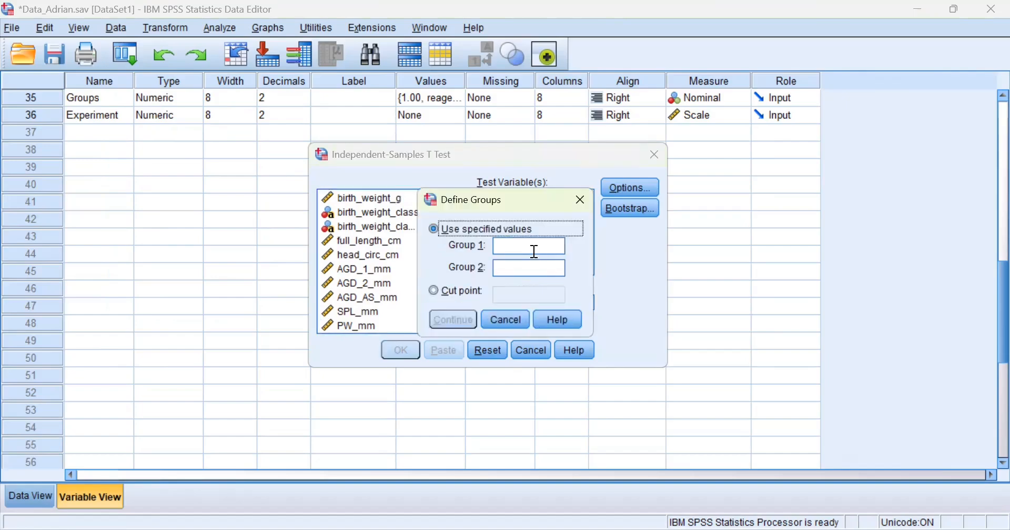
pyautogui.click(535, 252)
pyautogui.write('1')
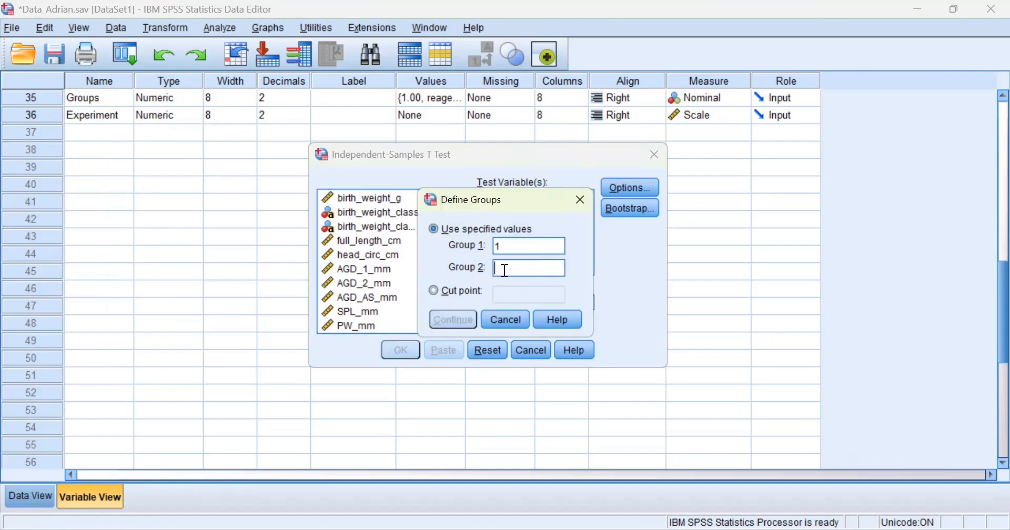
pyautogui.write('2')
pyautogui.click(456, 319)
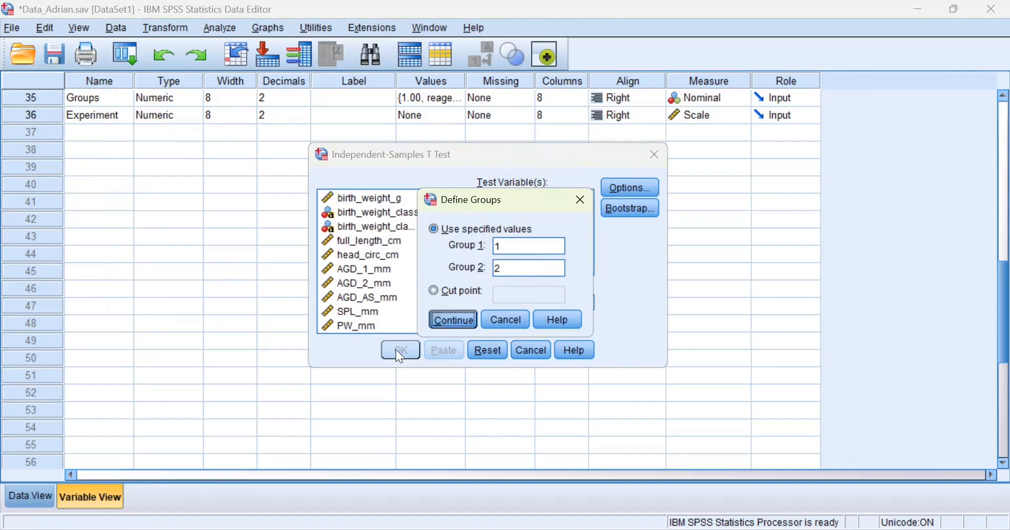
pyautogui.click(397, 350)
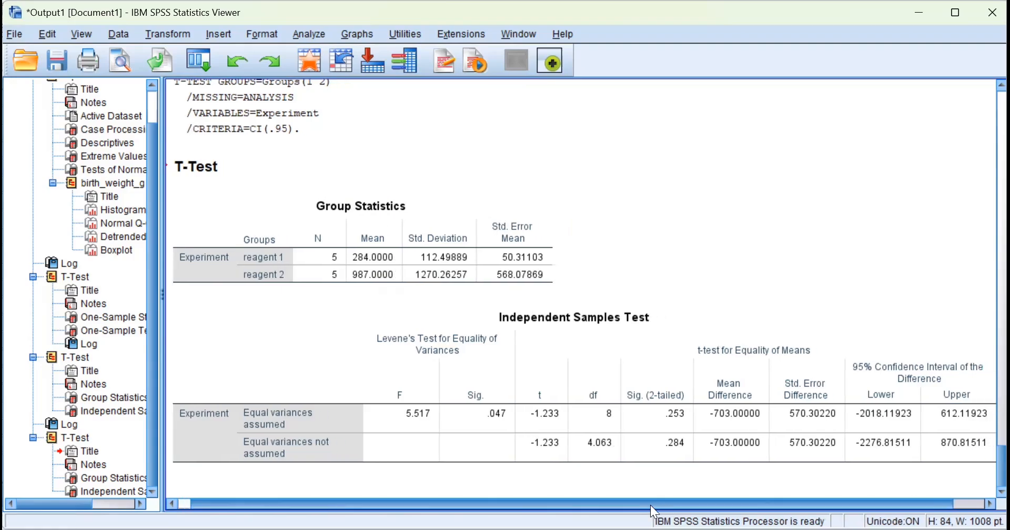
# Select the Independent Samples Test table comparing reagent 1 (mean 284.0) with reagent 2 (987.0).
pyautogui.click(515, 427)
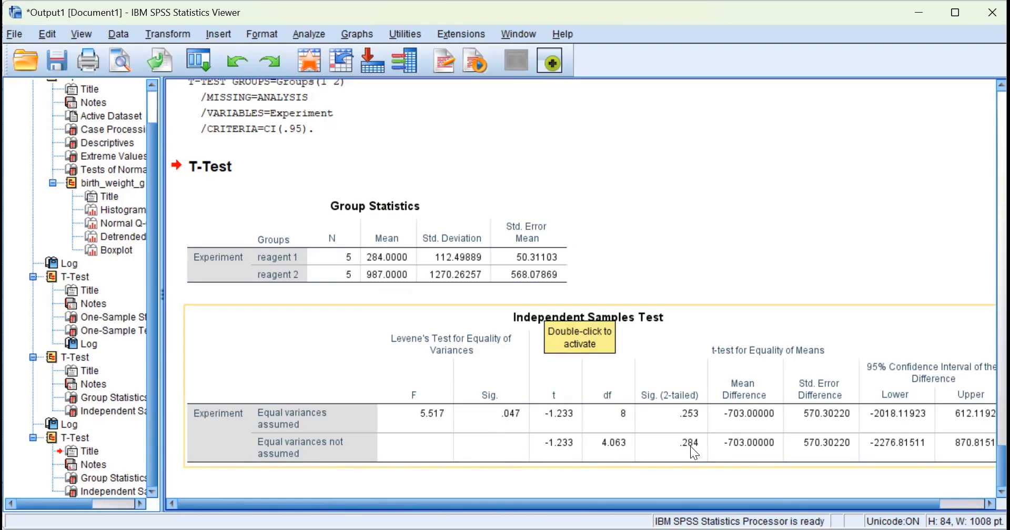
pyautogui.click(364, 254)
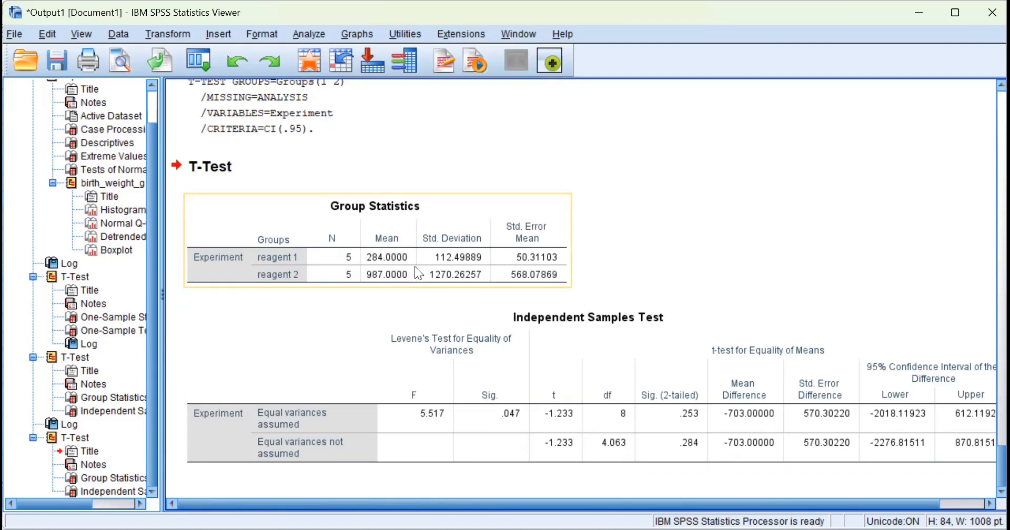
pyautogui.click(654, 394)
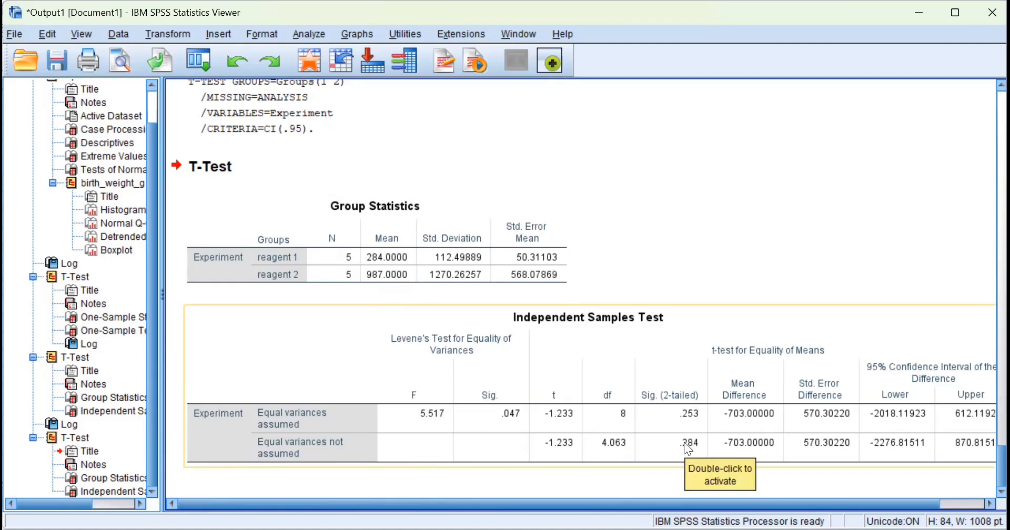
pyautogui.click(432, 267)
pyautogui.click(536, 317)
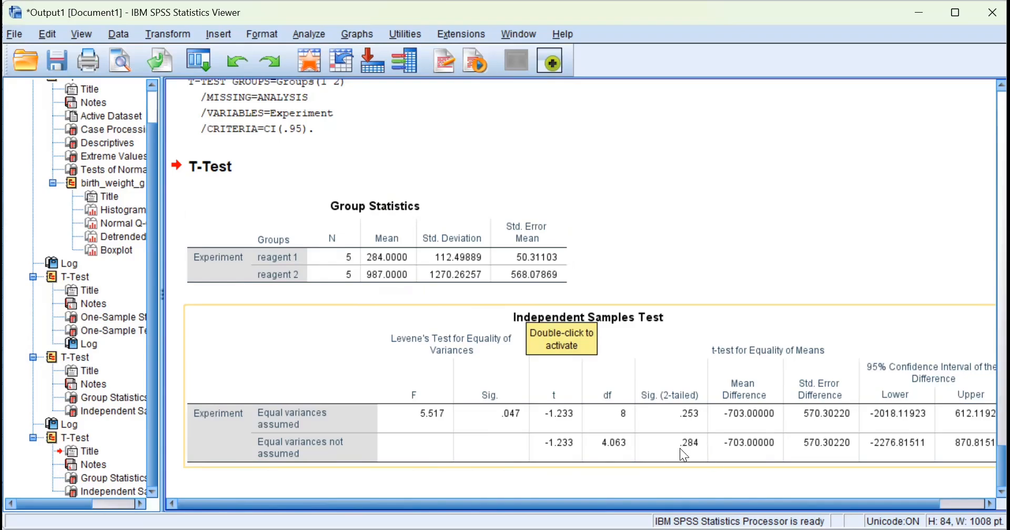
pyautogui.moveTo(683, 501); pyautogui.dragTo(699, 502)
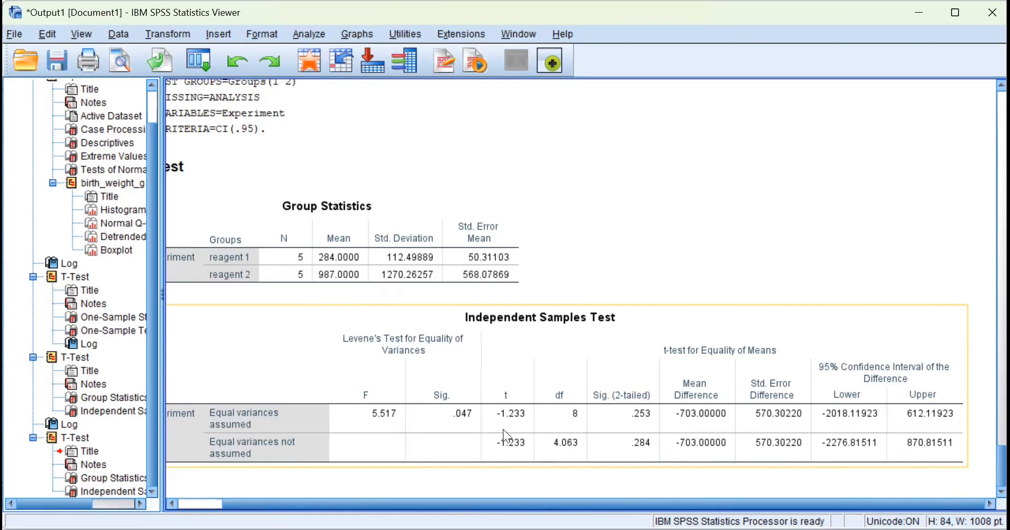
pyautogui.click(622, 485)
pyautogui.moveTo(614, 499); pyautogui.dragTo(527, 505)
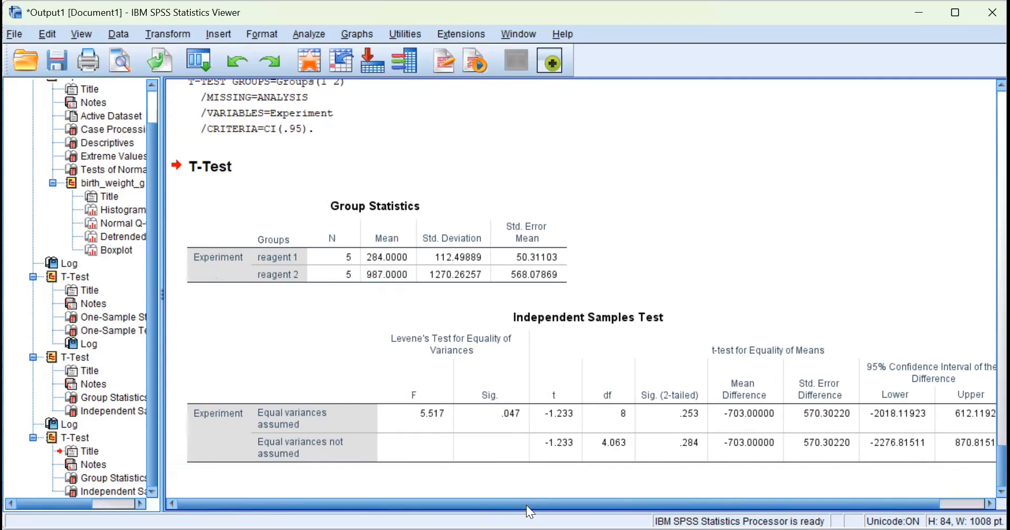
# Inspect the Group Statistics and Independent Samples Test tables in the t-test output.
pyautogui.click(284, 335)
pyautogui.click(557, 242)
pyautogui.click(636, 275)
pyautogui.click(462, 254)
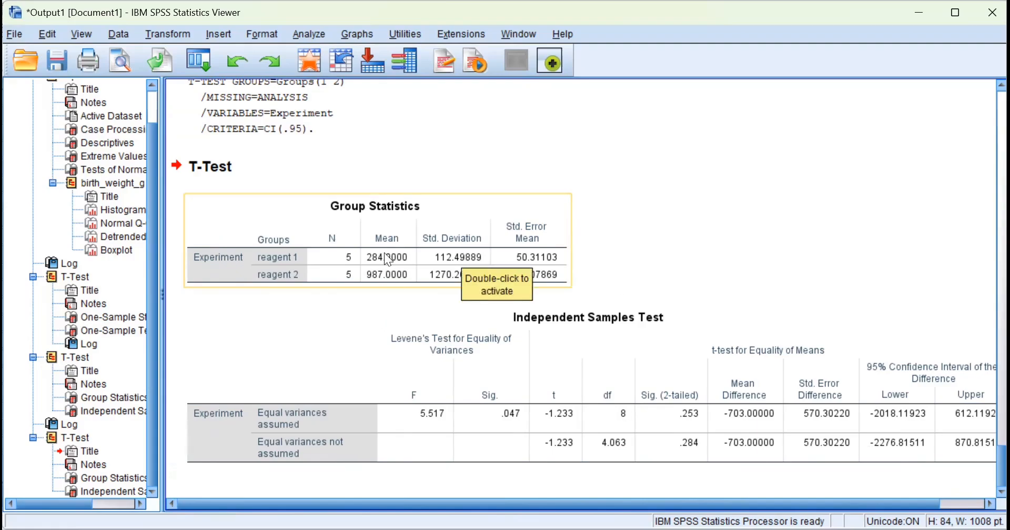
pyautogui.click(487, 349)
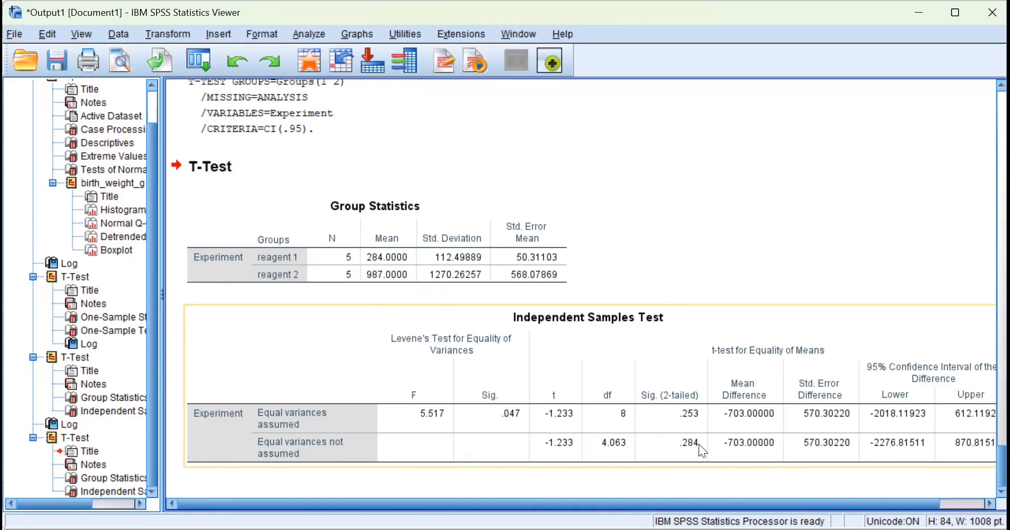
pyautogui.click(400, 274)
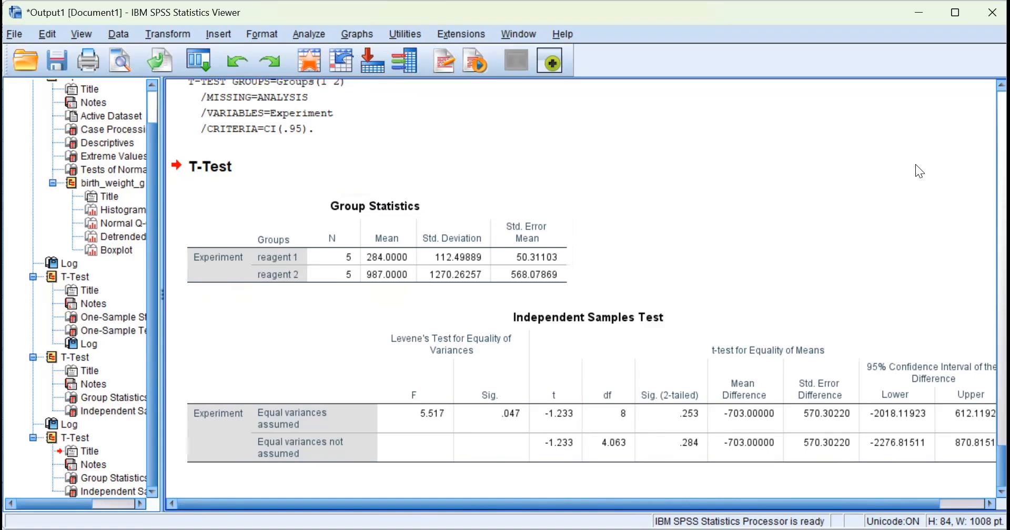
pyautogui.hscroll(3, 523, 503)
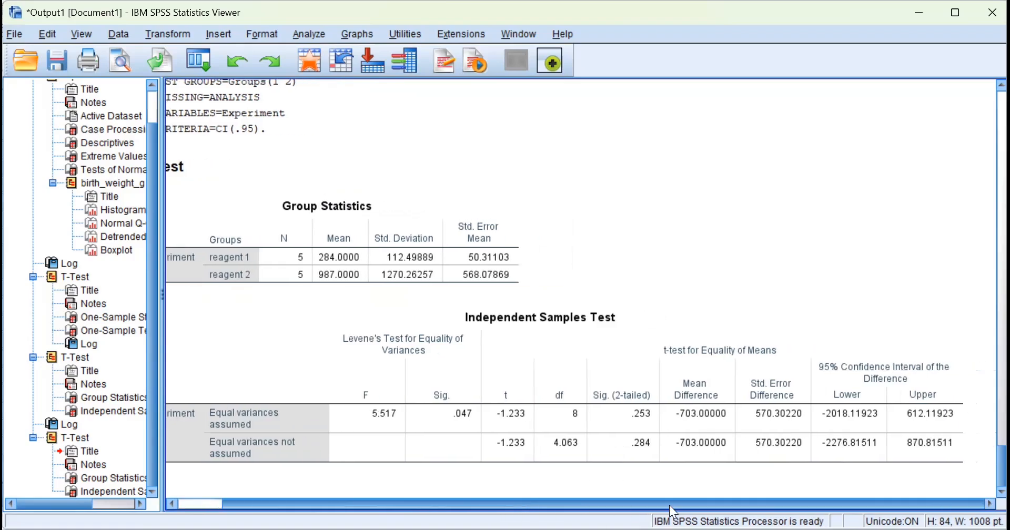
pyautogui.hscroll(-3, 491, 505)
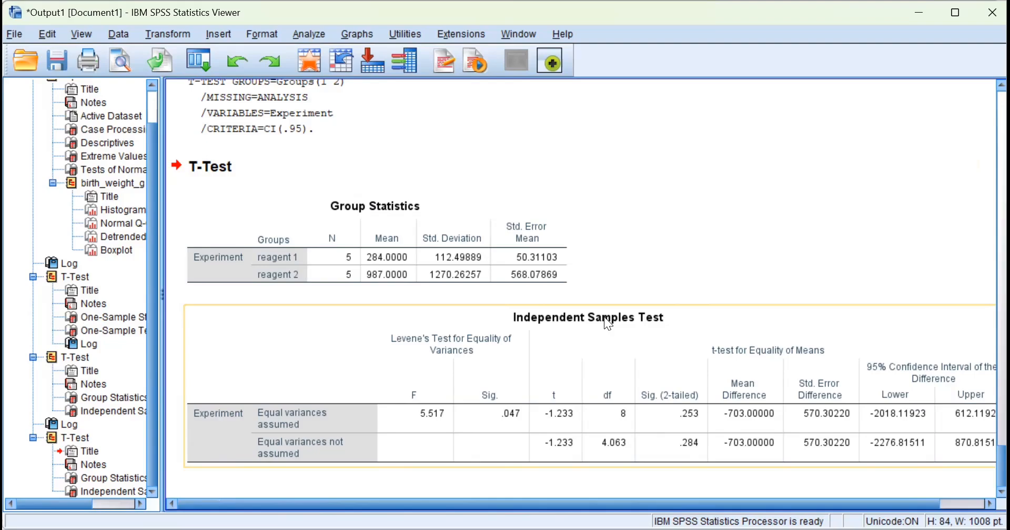
# Select the syntax log above the tables, then return to the Data_Adrian.sav data grid.
pyautogui.click(602, 83)
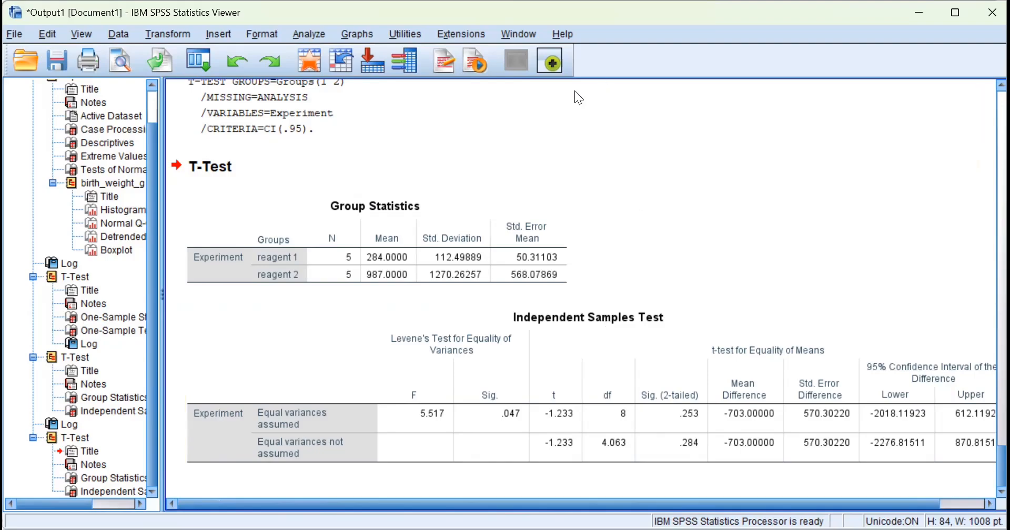
pyautogui.moveTo(629, 504); pyautogui.dragTo(780, 476)
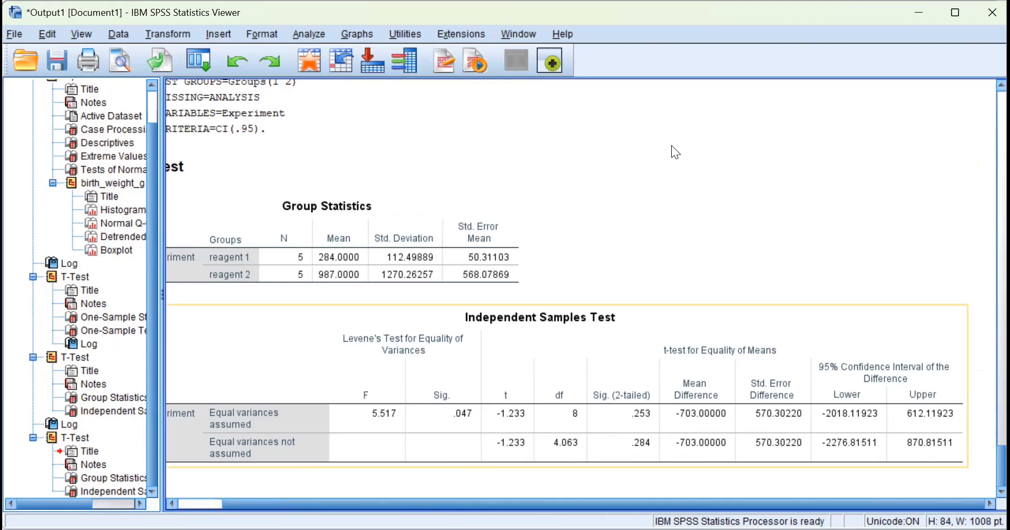
pyautogui.hotkey('alt', 'Tab')
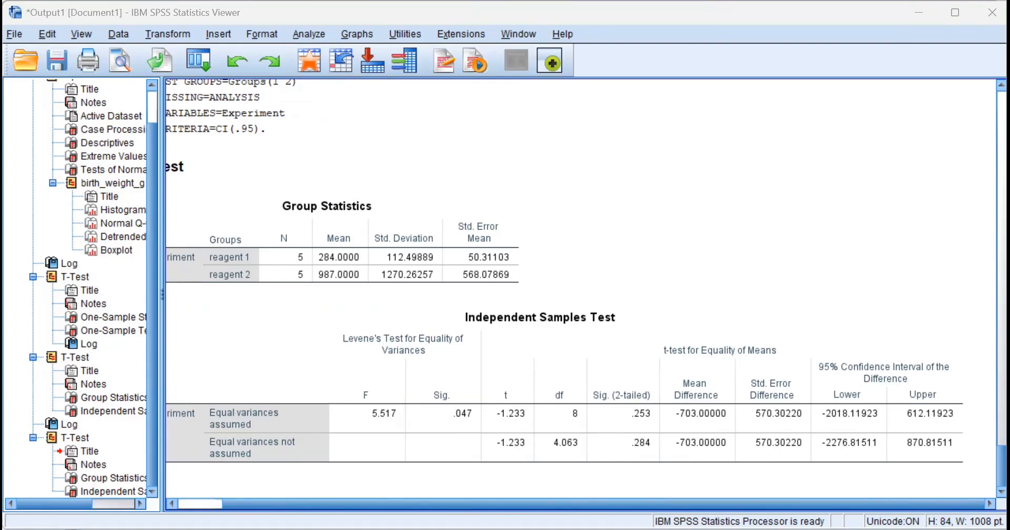
pyautogui.hotkey('alt', 'Tab')
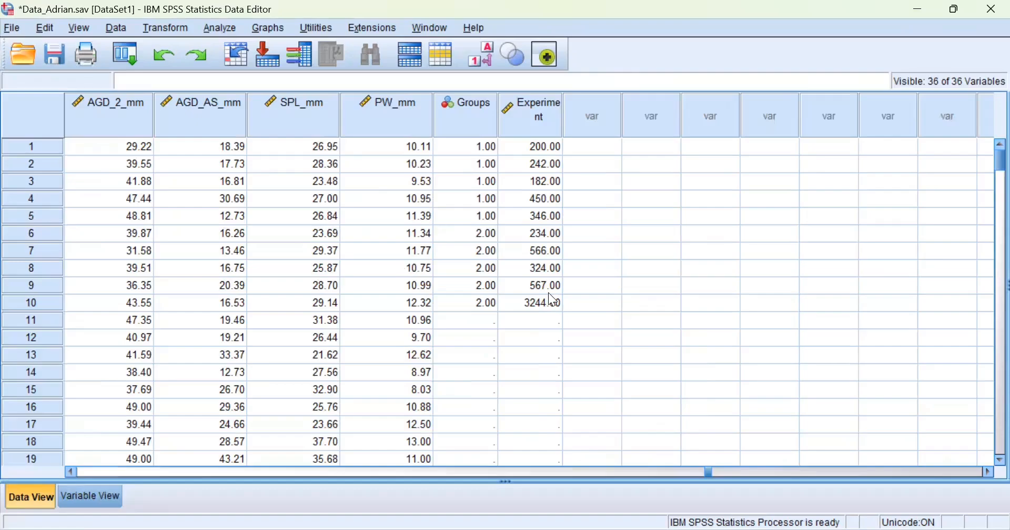
# Show Variable View listing Groups (Nominal) and Experiment (Scale) as variables 35–36.
pyautogui.moveTo(711, 474); pyautogui.dragTo(814, 482)
pyautogui.hscroll(-10, 719, 487)
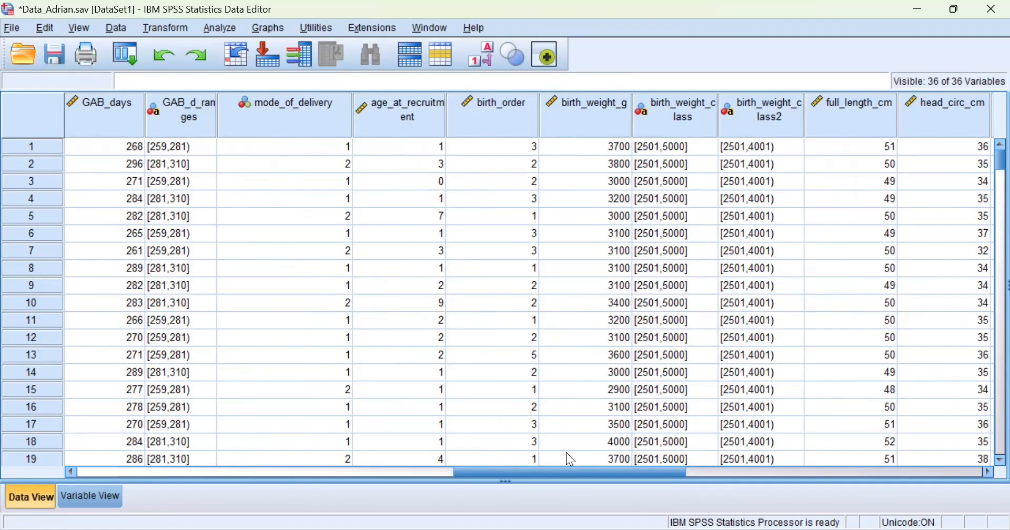
pyautogui.moveTo(575, 471); pyautogui.dragTo(225, 492)
pyautogui.click(109, 495)
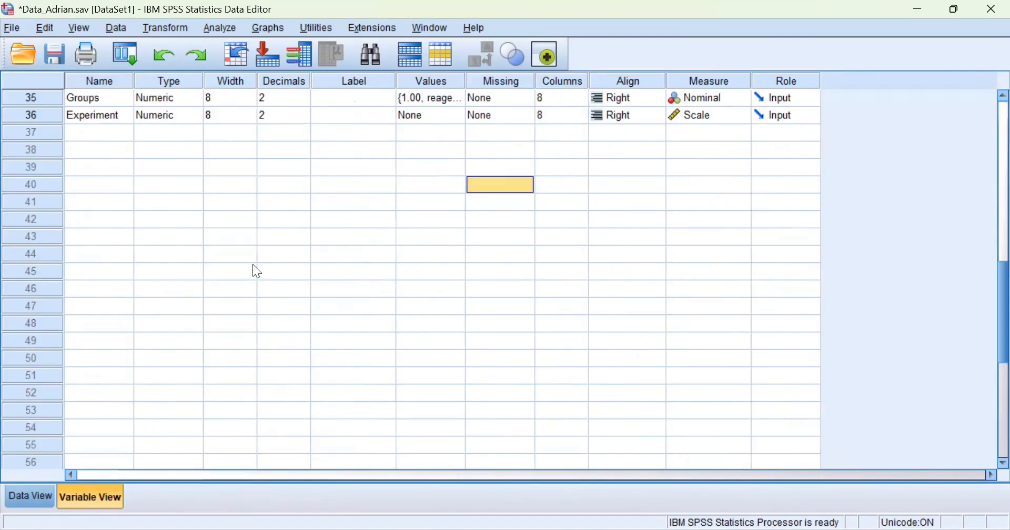
pyautogui.scroll(2, 254, 258)
pyautogui.scroll(9, 253, 256)
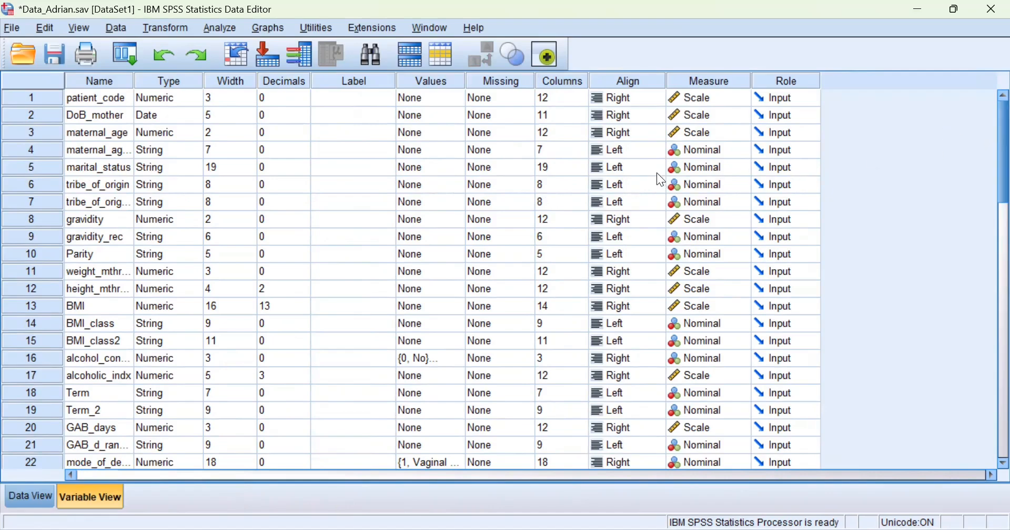
pyautogui.scroll(-1, 658, 180)
pyautogui.scroll(1, 654, 195)
pyautogui.scroll(-5, 529, 186)
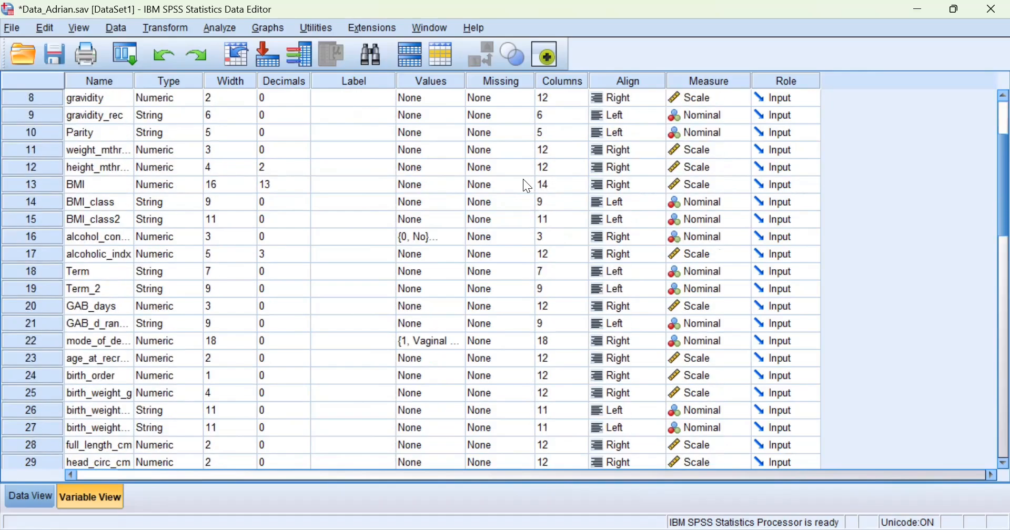
pyautogui.scroll(-1, 523, 184)
pyautogui.scroll(2, 527, 187)
pyautogui.scroll(-1, 529, 188)
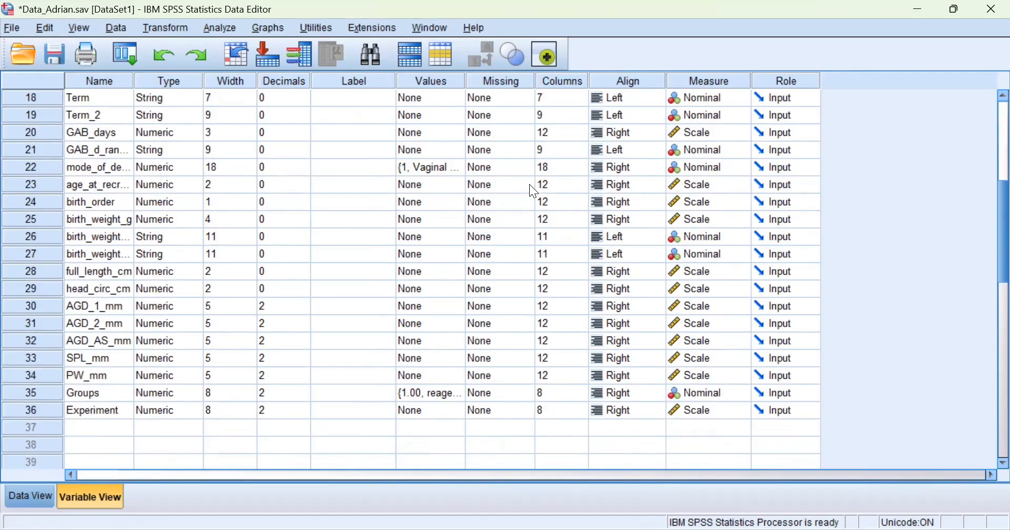
pyautogui.scroll(1, 534, 191)
pyautogui.scroll(-2, 533, 185)
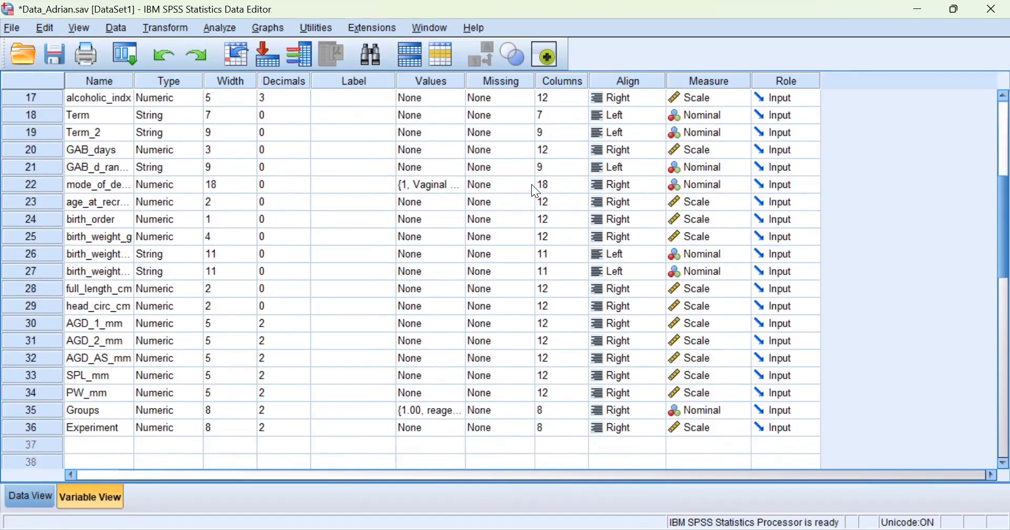
pyautogui.scroll(3, 532, 187)
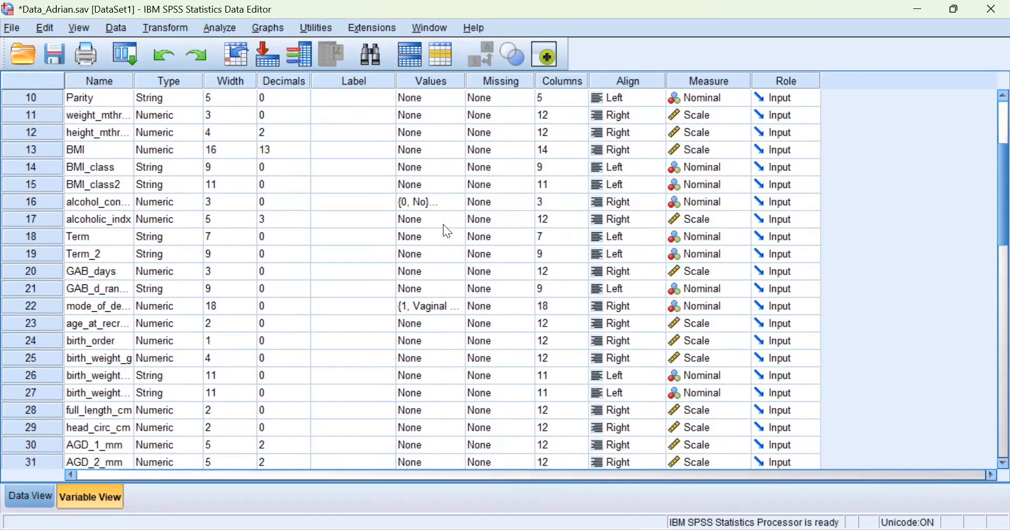
pyautogui.click(436, 204)
pyautogui.doubleClick(36, 198)
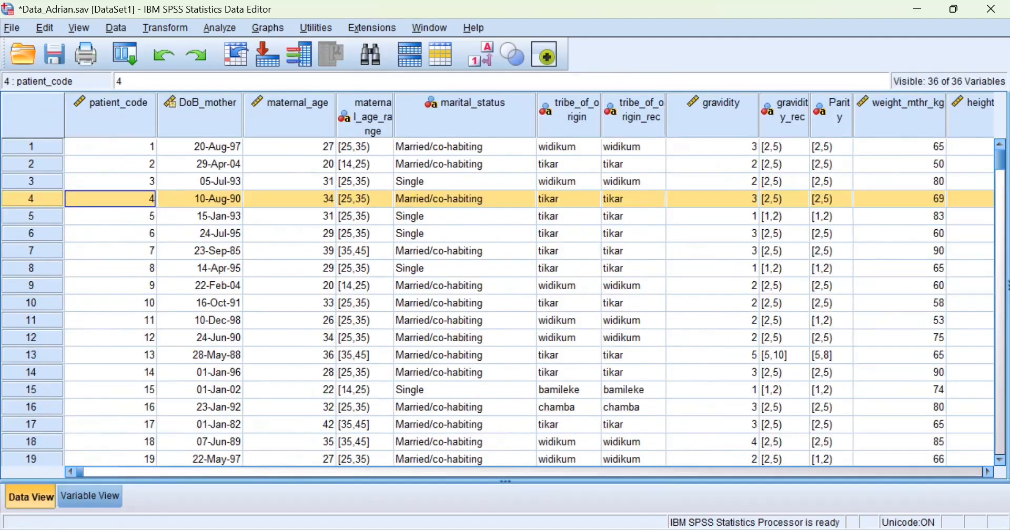
pyautogui.click(77, 503)
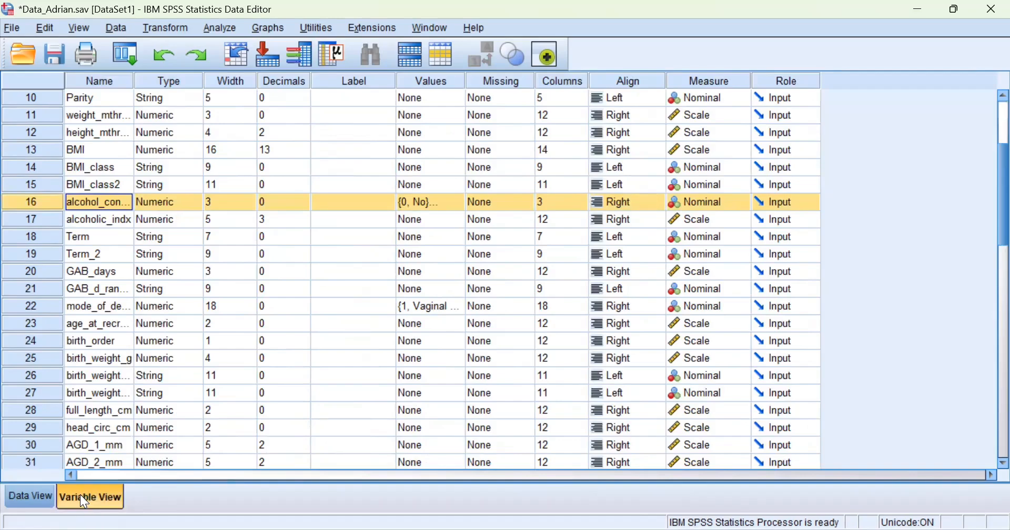
pyautogui.click(48, 493)
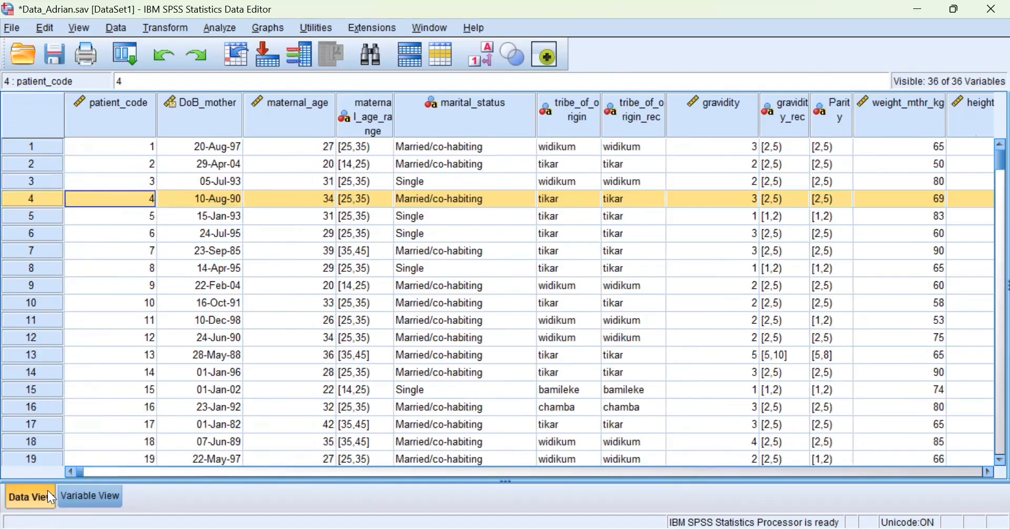
pyautogui.click(84, 504)
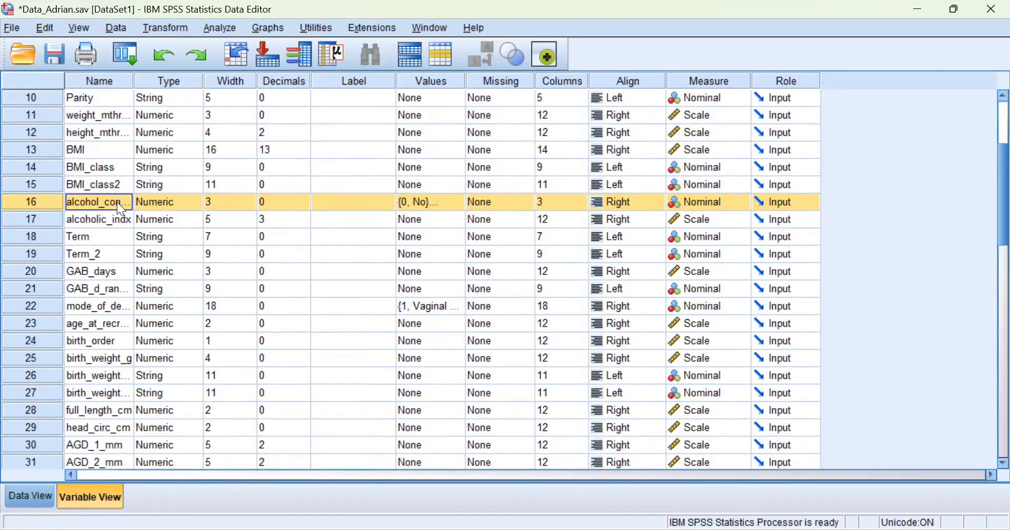
# Check that alcohol_consumption's value labels are 0 = No and 1 = Yes, leaving them unchanged.
pyautogui.click(462, 202)
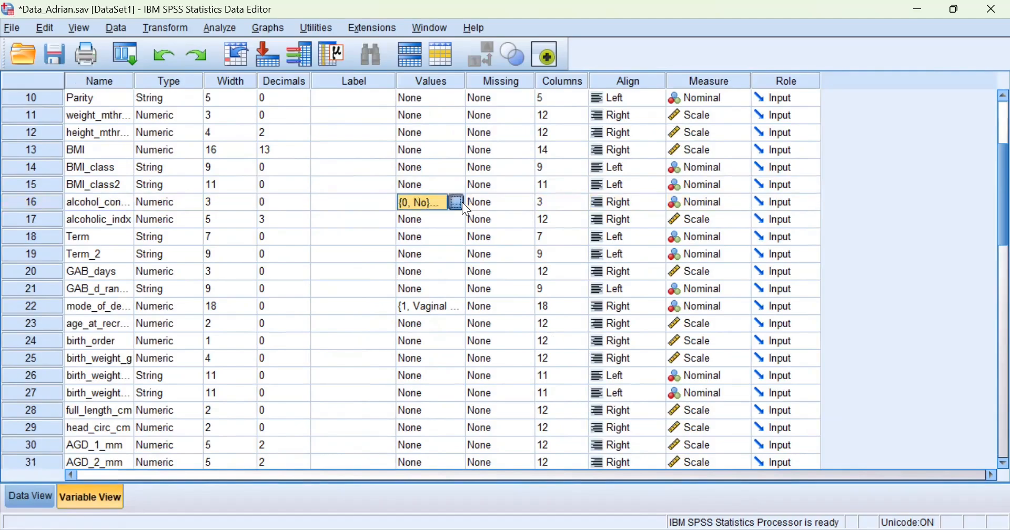
pyautogui.click(462, 202)
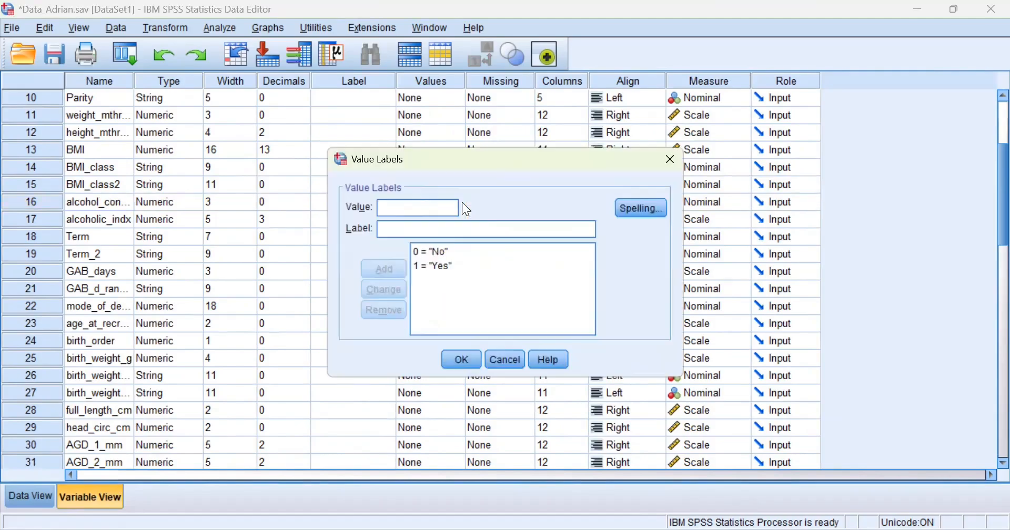
pyautogui.click(462, 361)
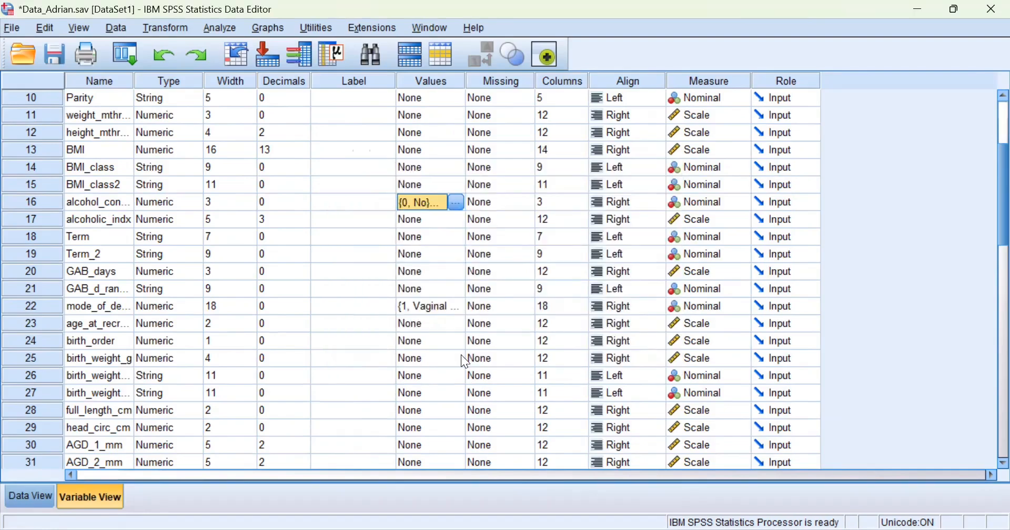
# Review mode_of_delivery's value labels (starting 1 = Vaginal), then bring up Analyze > Descriptive Statistics.
pyautogui.click(52, 311)
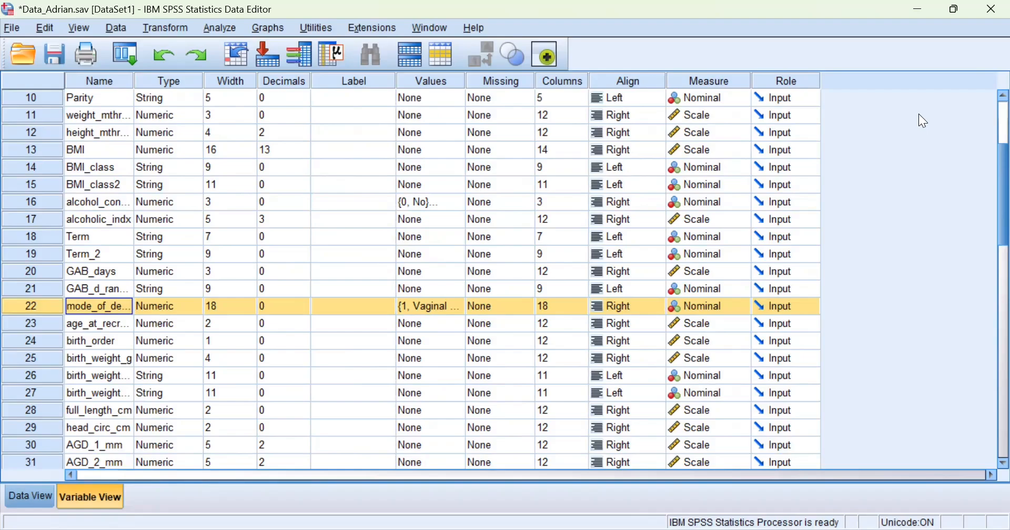
pyautogui.click(408, 347)
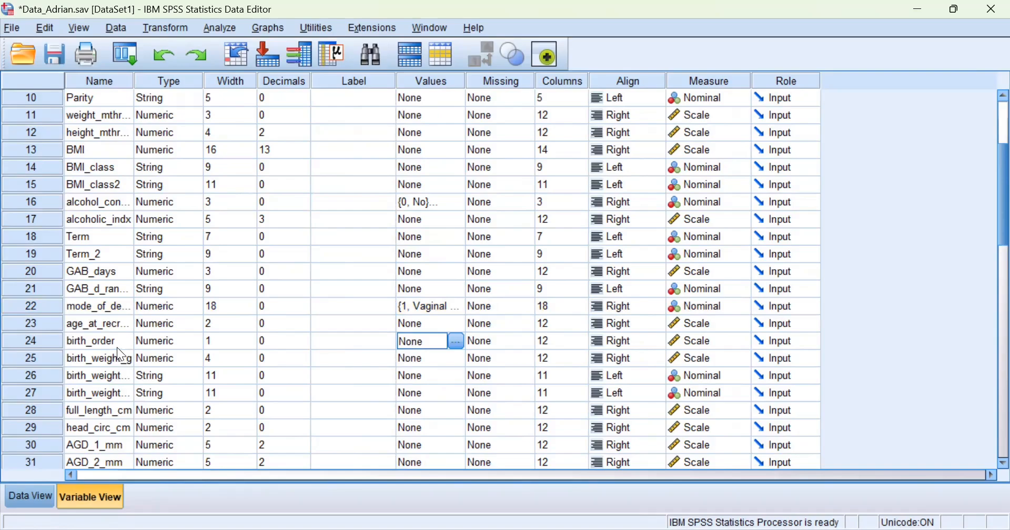
pyautogui.click(389, 284)
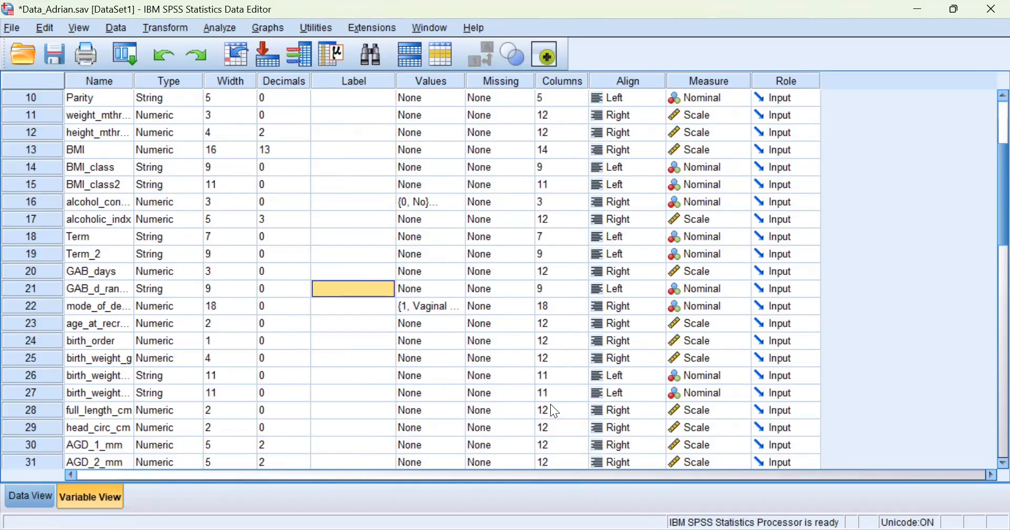
pyautogui.click(224, 24)
# Build a Crosstabs table with mode_of_delivery as Row(s) and alcohol_consumption as Column(s).
pyautogui.moveTo(261, 66)
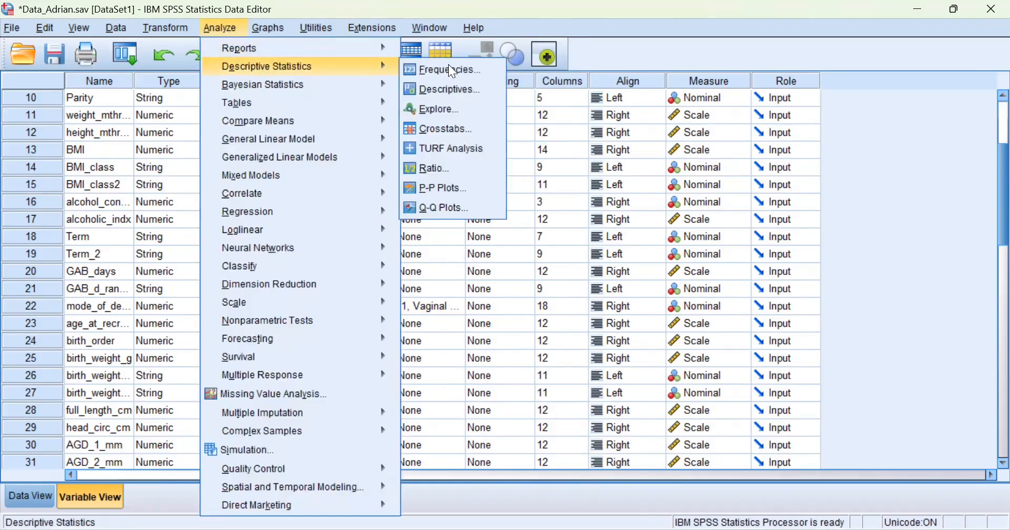
pyautogui.click(454, 127)
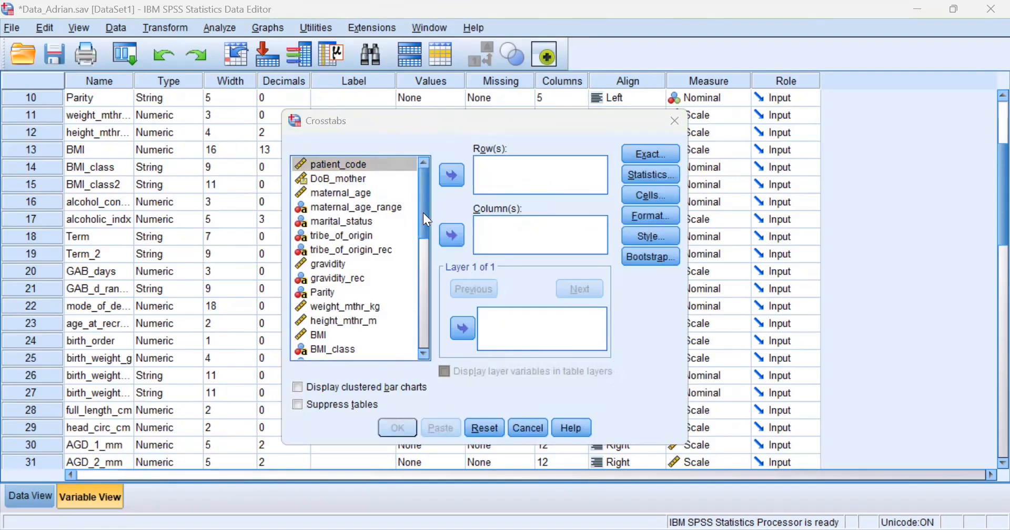
pyautogui.moveTo(428, 220); pyautogui.dragTo(427, 255)
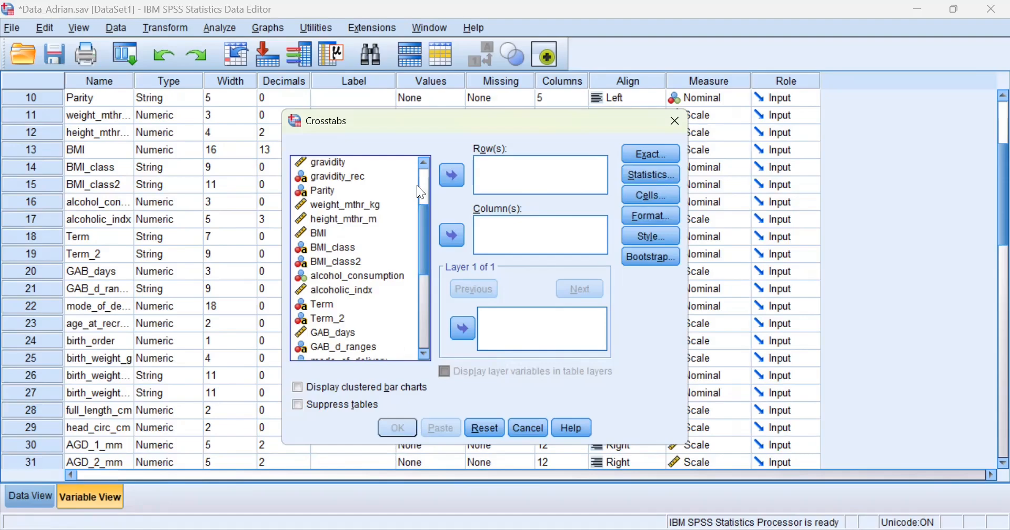
pyautogui.click(354, 277)
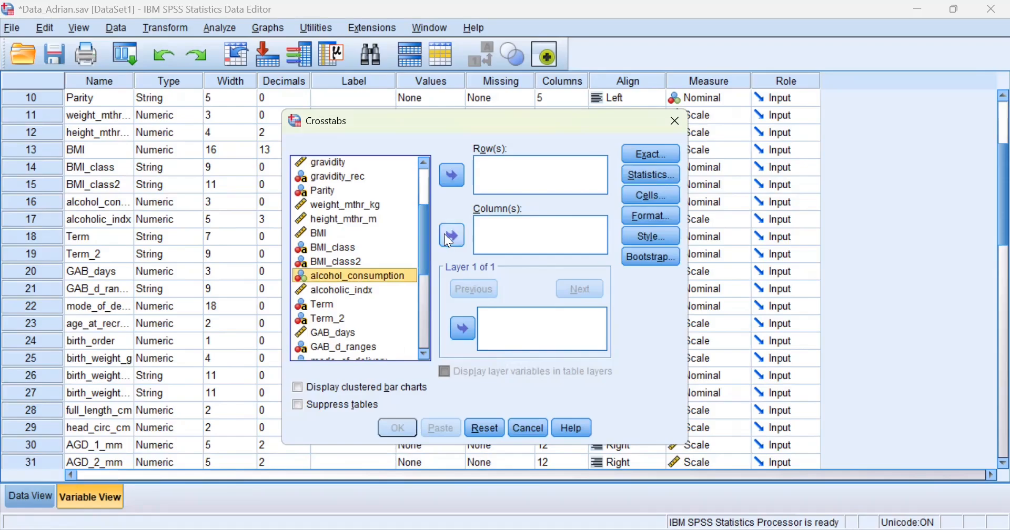
pyautogui.click(451, 237)
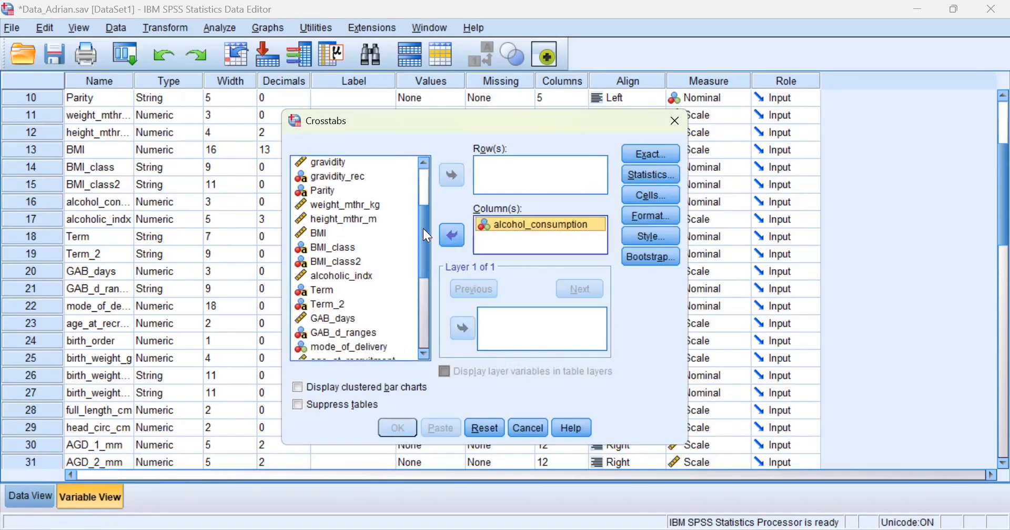
pyautogui.click(366, 347)
pyautogui.click(450, 184)
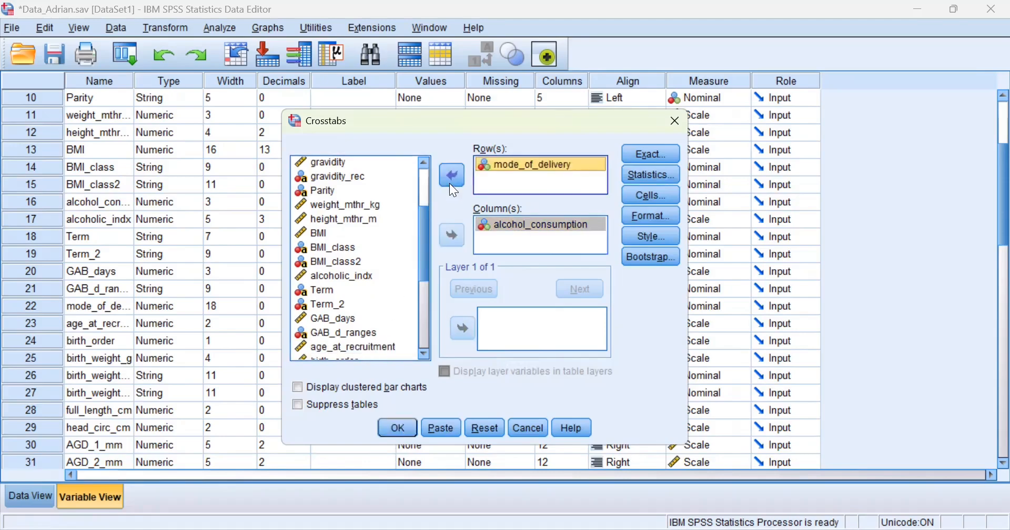
pyautogui.click(647, 174)
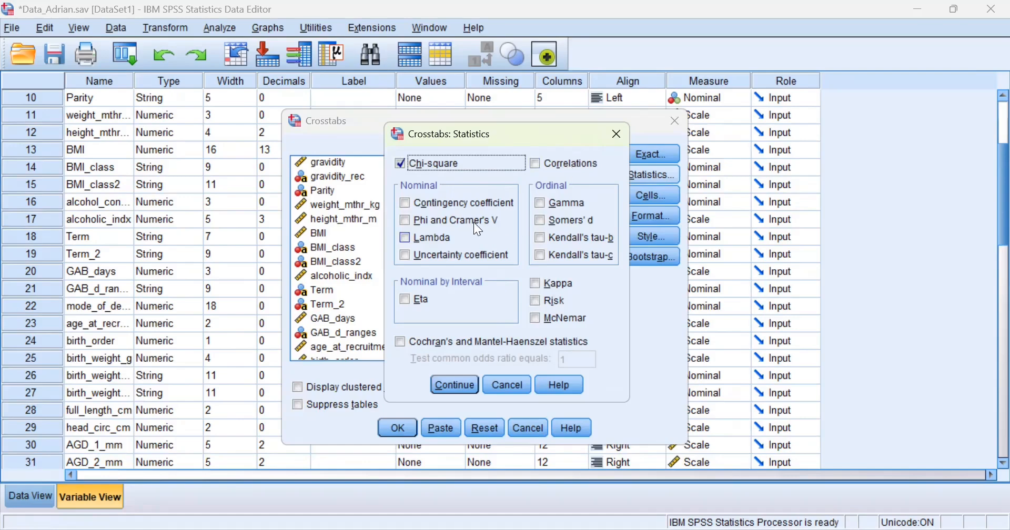
# Confirm the Chi-square statistic and return to the Crosstabs dialog.
pyautogui.click(450, 385)
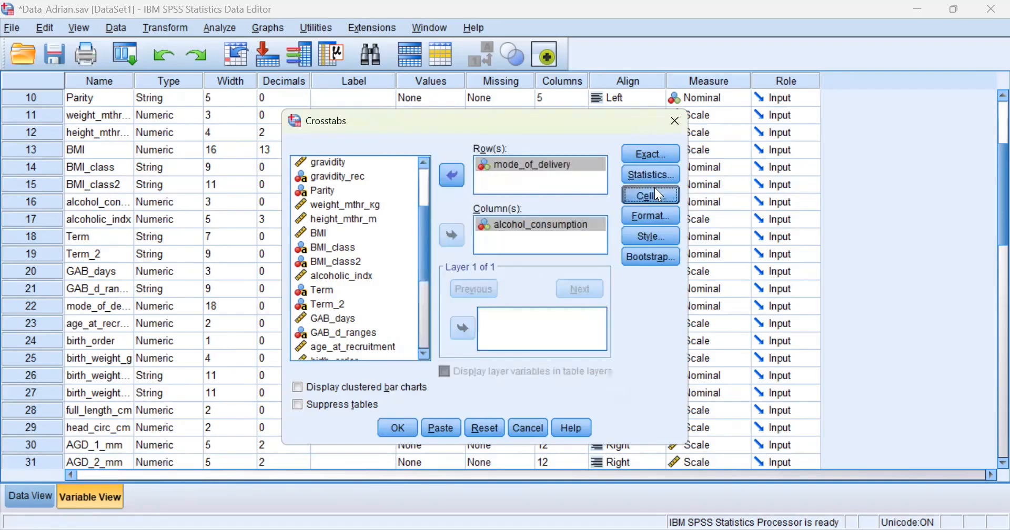
# Show column percentages in the crosstab cells and run the analysis (Pearson Chi-Square 2.701, p = .100).
pyautogui.click(656, 190)
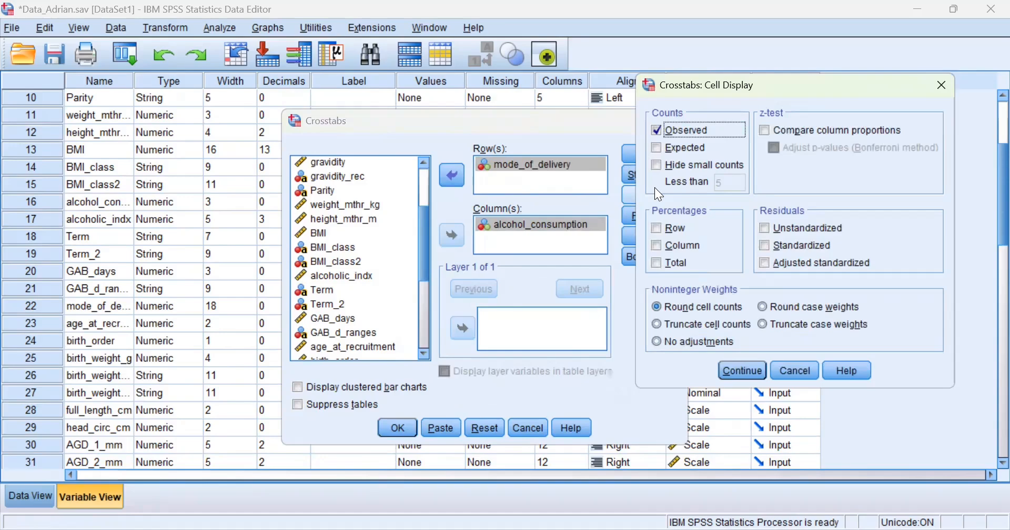
pyautogui.click(666, 251)
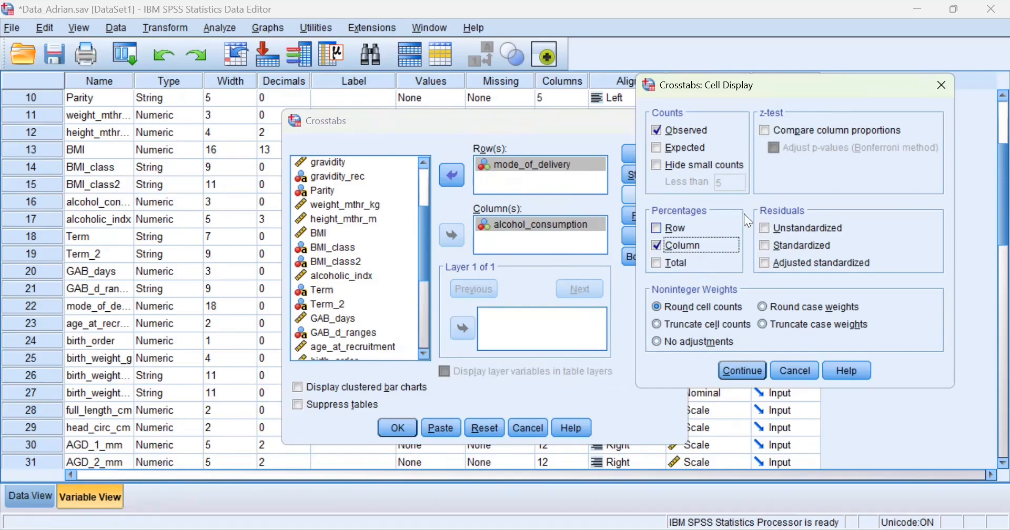
pyautogui.click(746, 370)
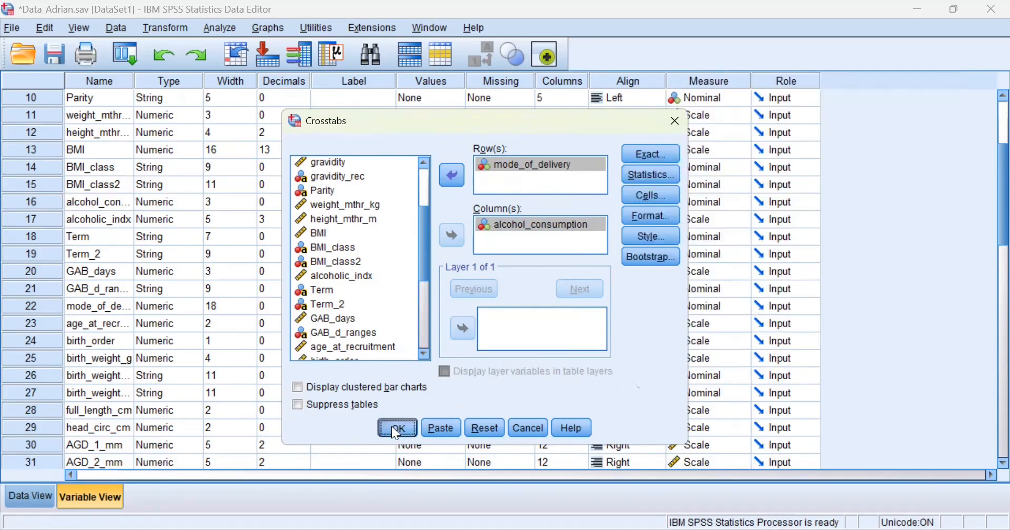
pyautogui.click(392, 427)
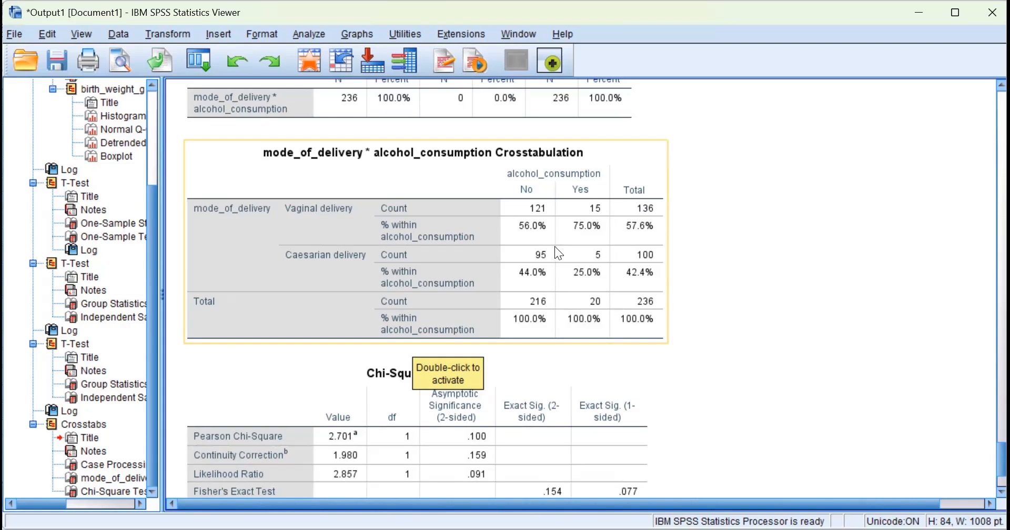
pyautogui.scroll(-3, 568, 278)
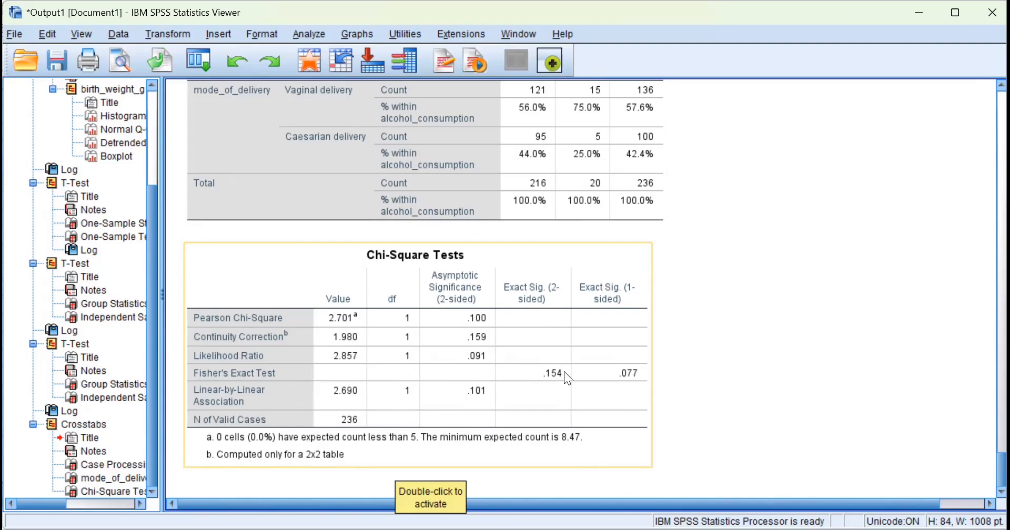
pyautogui.scroll(4, 541, 309)
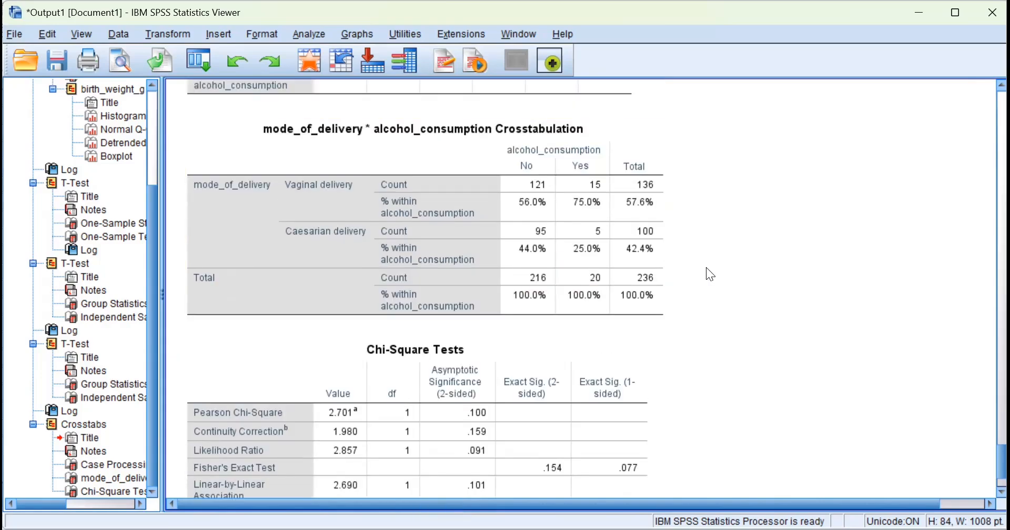
pyautogui.click(626, 215)
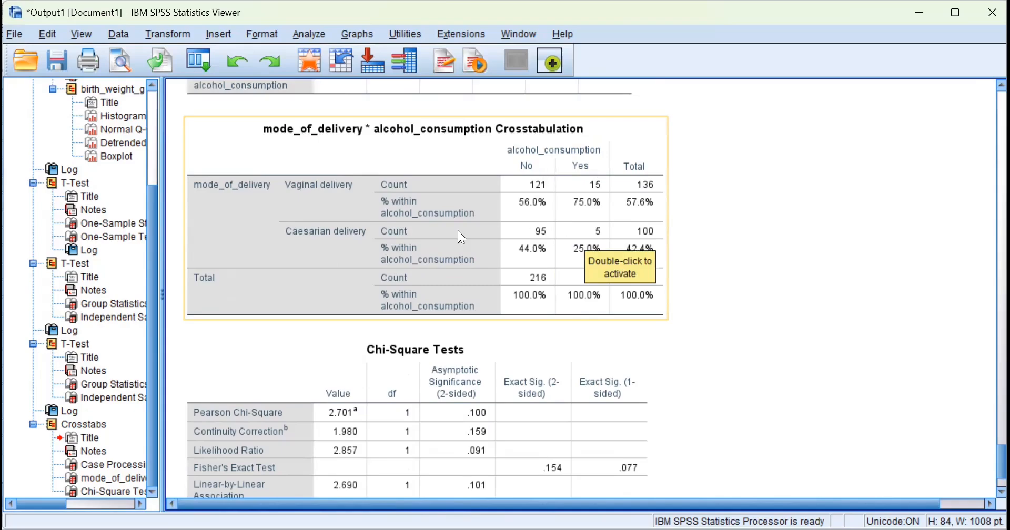
pyautogui.scroll(-3, 449, 231)
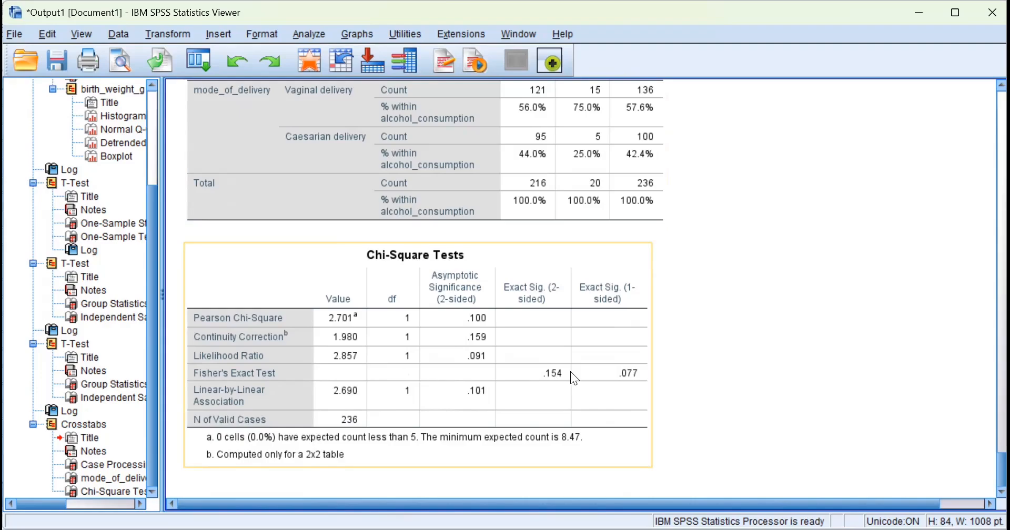
pyautogui.scroll(2, 543, 315)
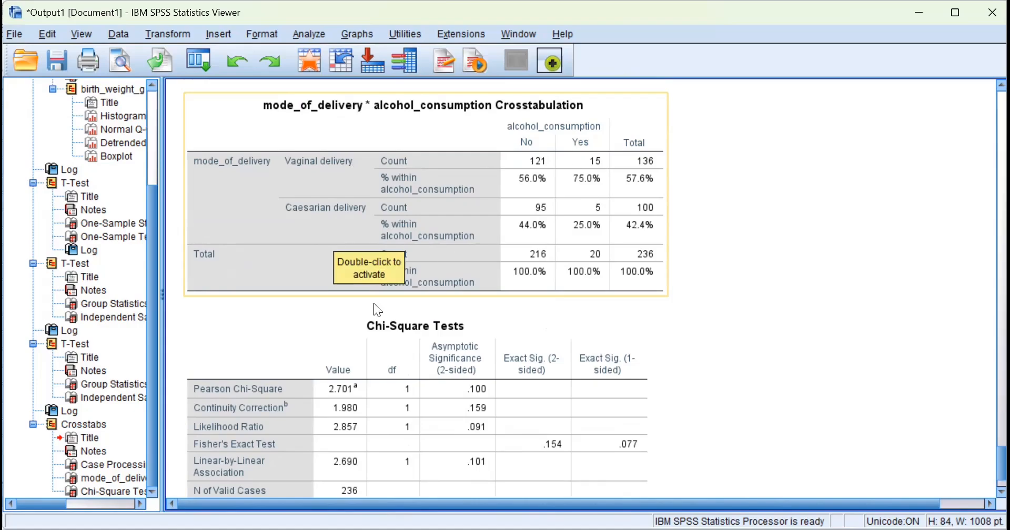
pyautogui.scroll(-3, 377, 309)
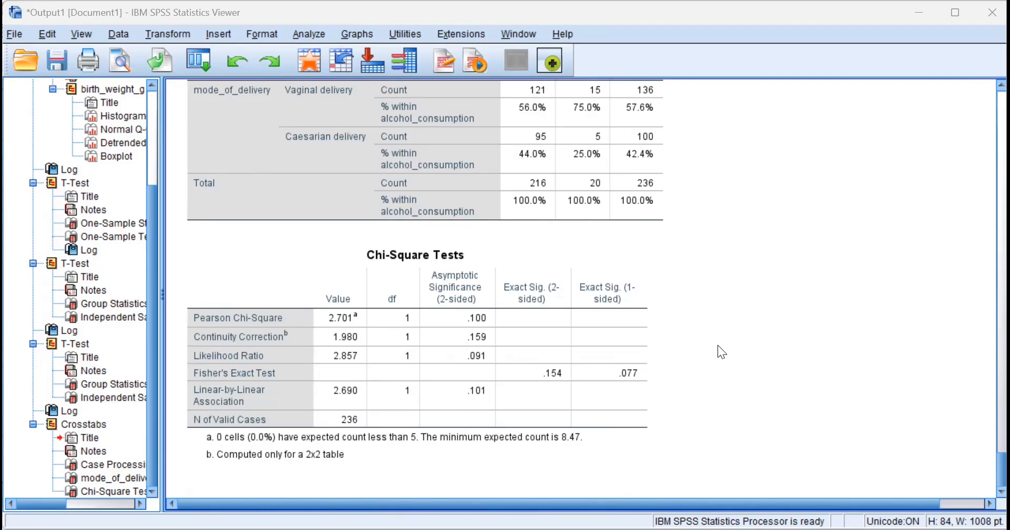
pyautogui.click(528, 322)
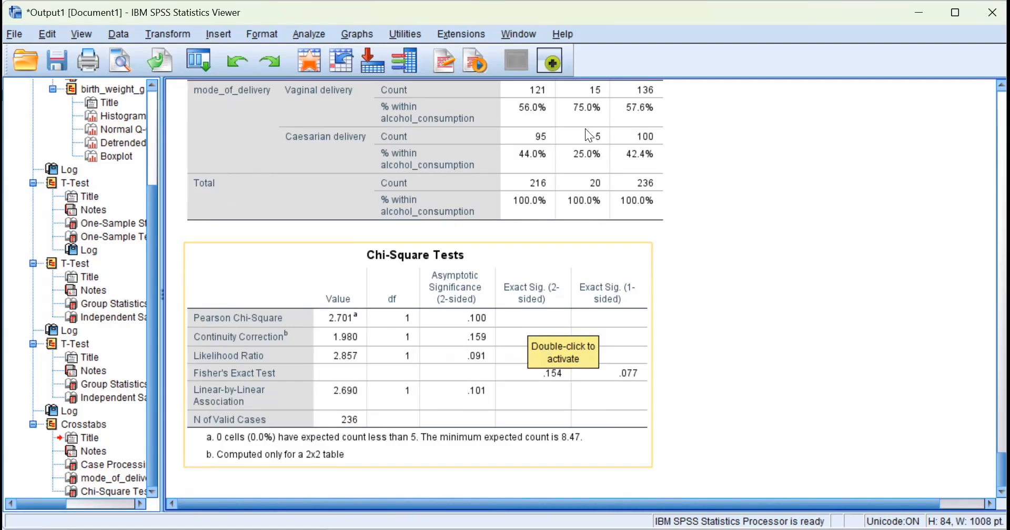
pyautogui.click(473, 168)
pyautogui.scroll(3, 466, 186)
pyautogui.scroll(-3, 476, 196)
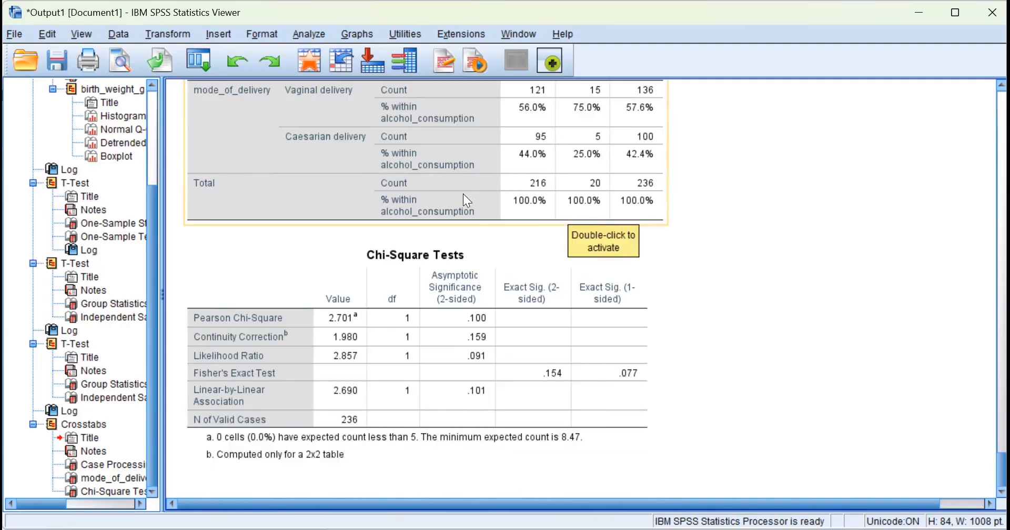
pyautogui.click(353, 377)
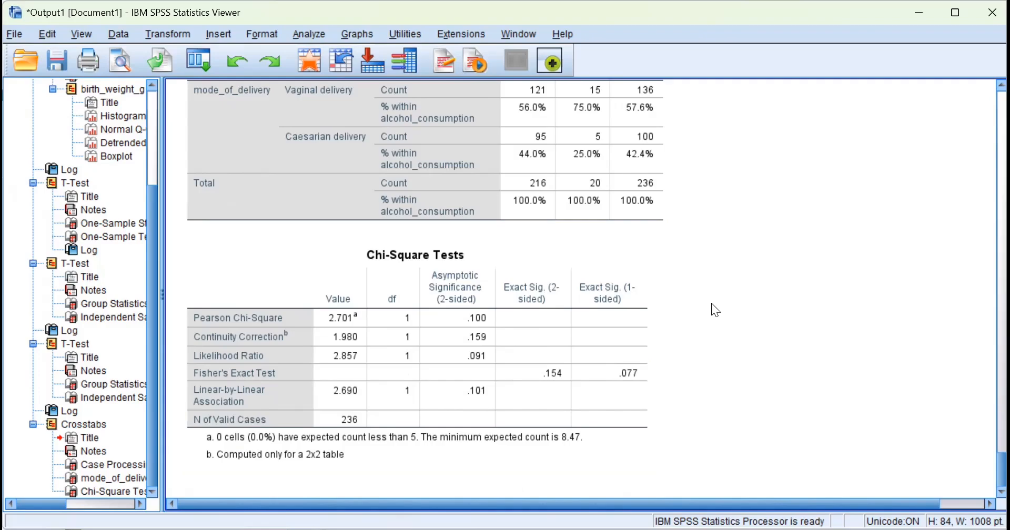
# Scroll the output back up to the Crosstabs heading and Case Processing Summary.
pyautogui.scroll(3, 563, 230)
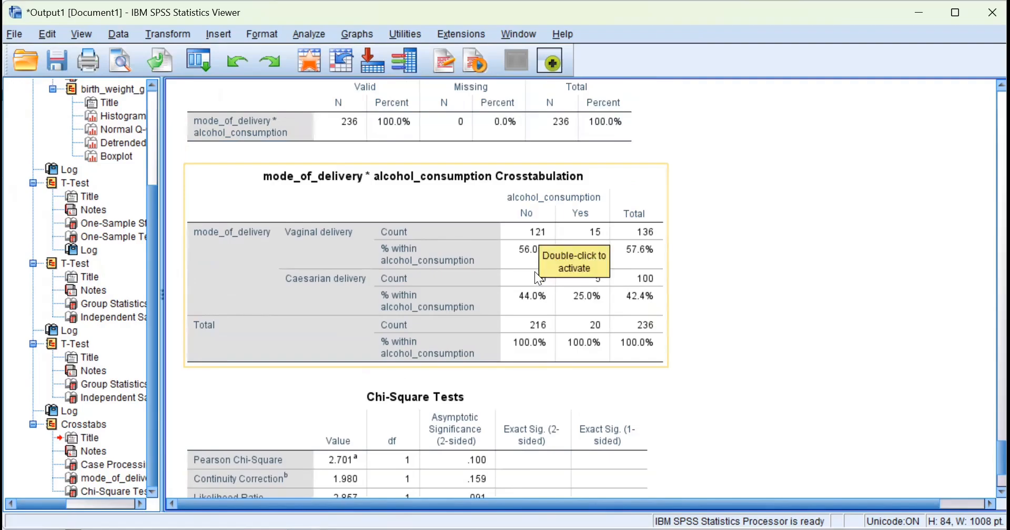
pyautogui.scroll(-3, 677, 259)
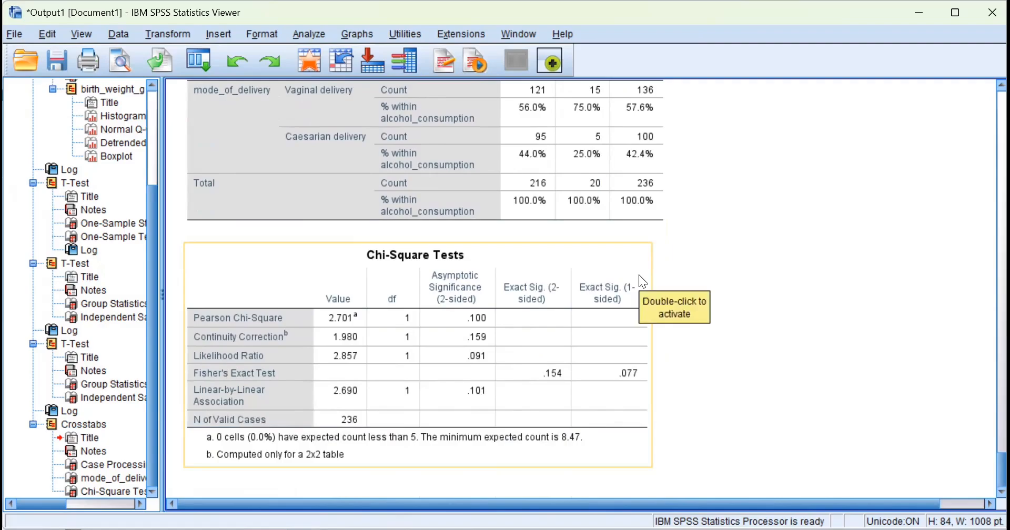
pyautogui.scroll(5, 679, 308)
pyautogui.scroll(2, 676, 300)
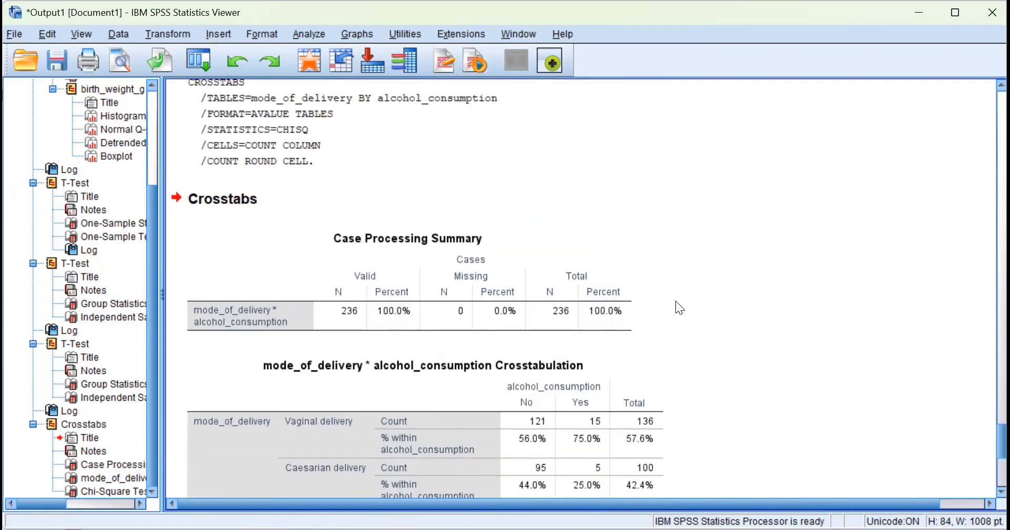
pyautogui.scroll(-3, 667, 303)
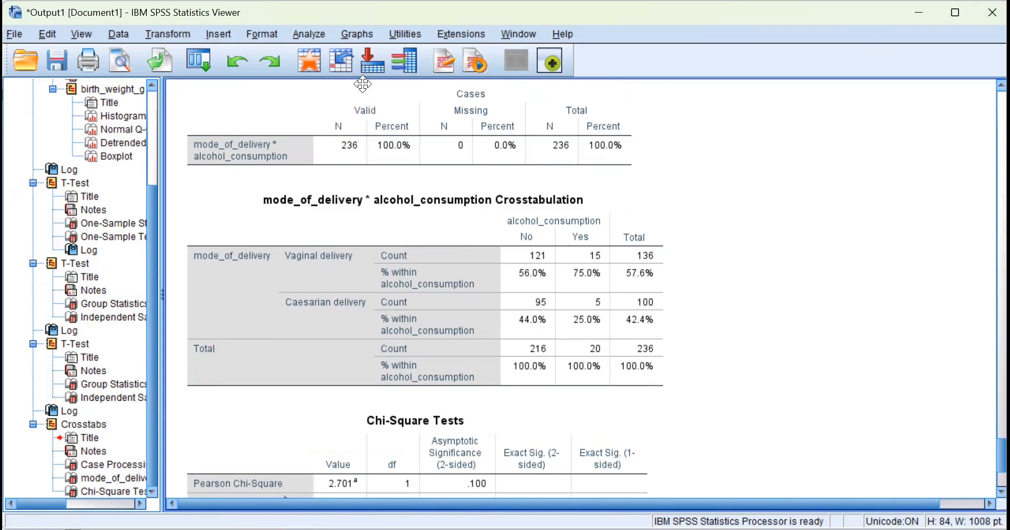
pyautogui.scroll(3, 287, 80)
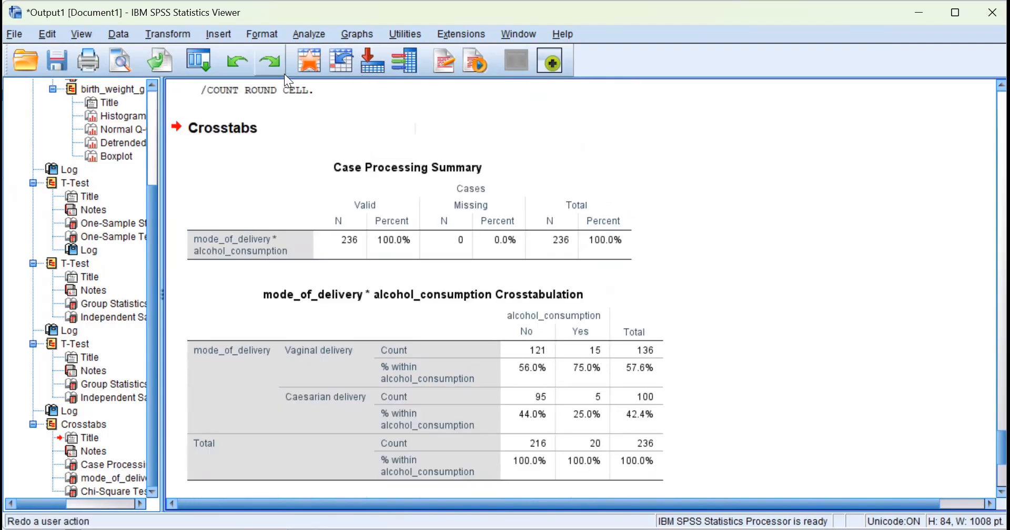